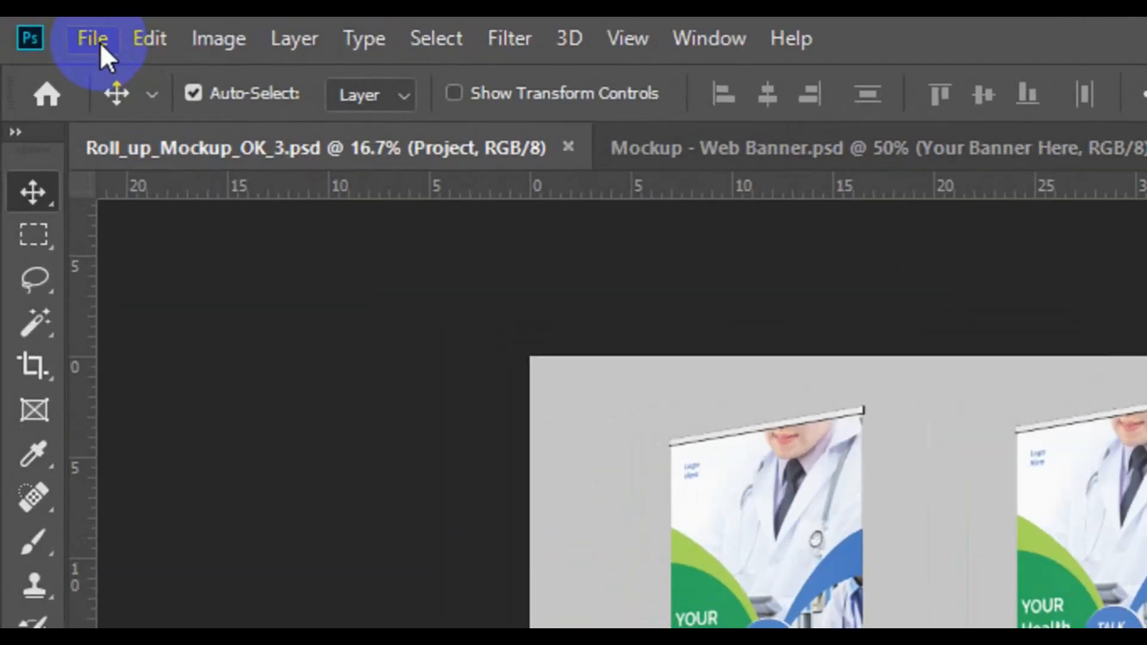
Start a new document and name it "Abstract banner"
click(99, 42)
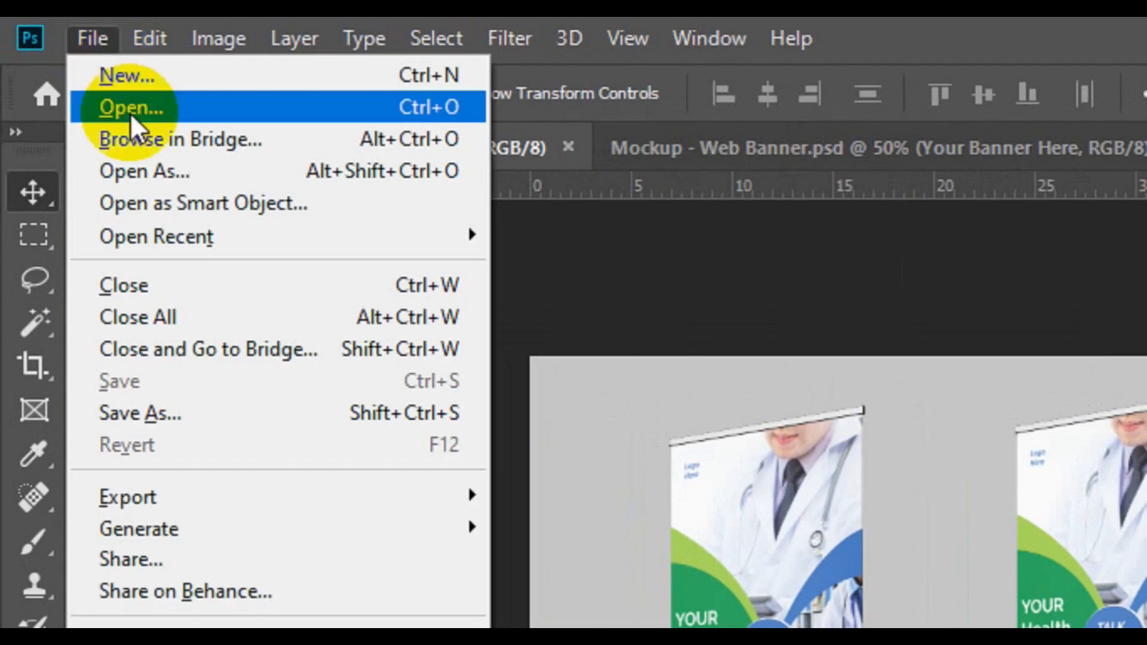
click(162, 79)
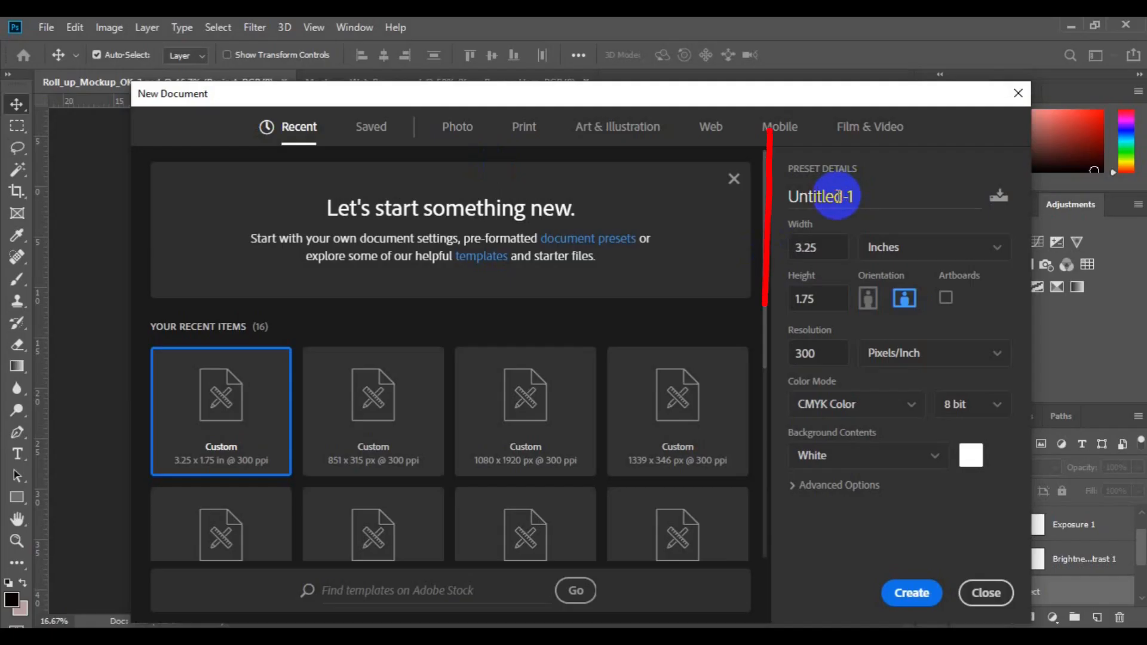
double_click(838, 196)
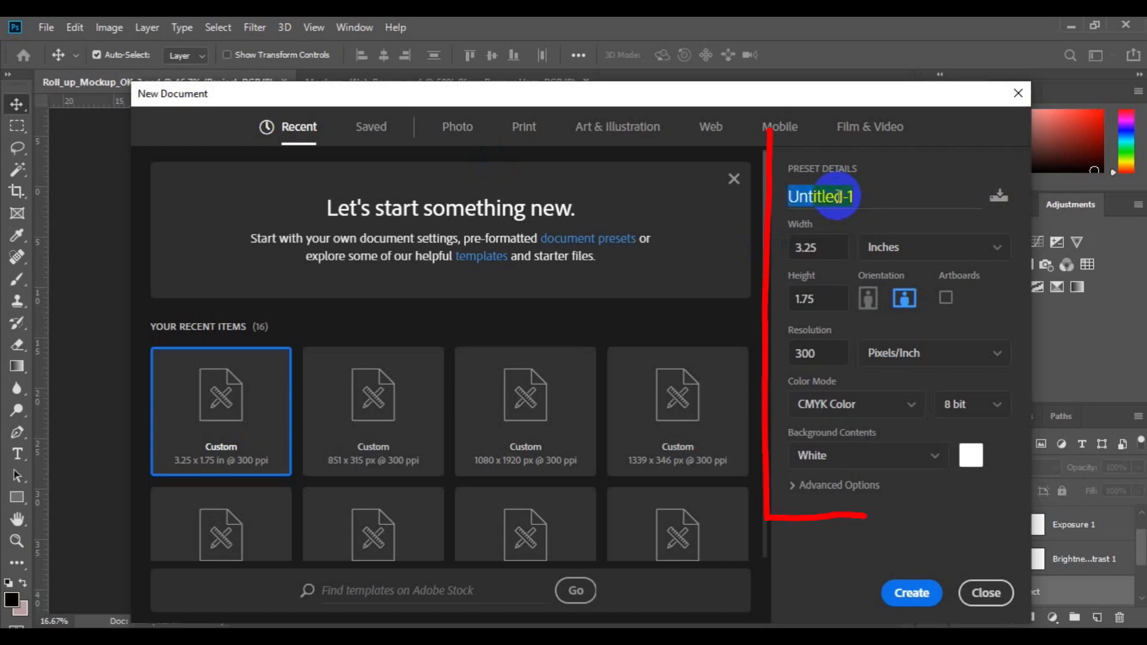
text(Ab)
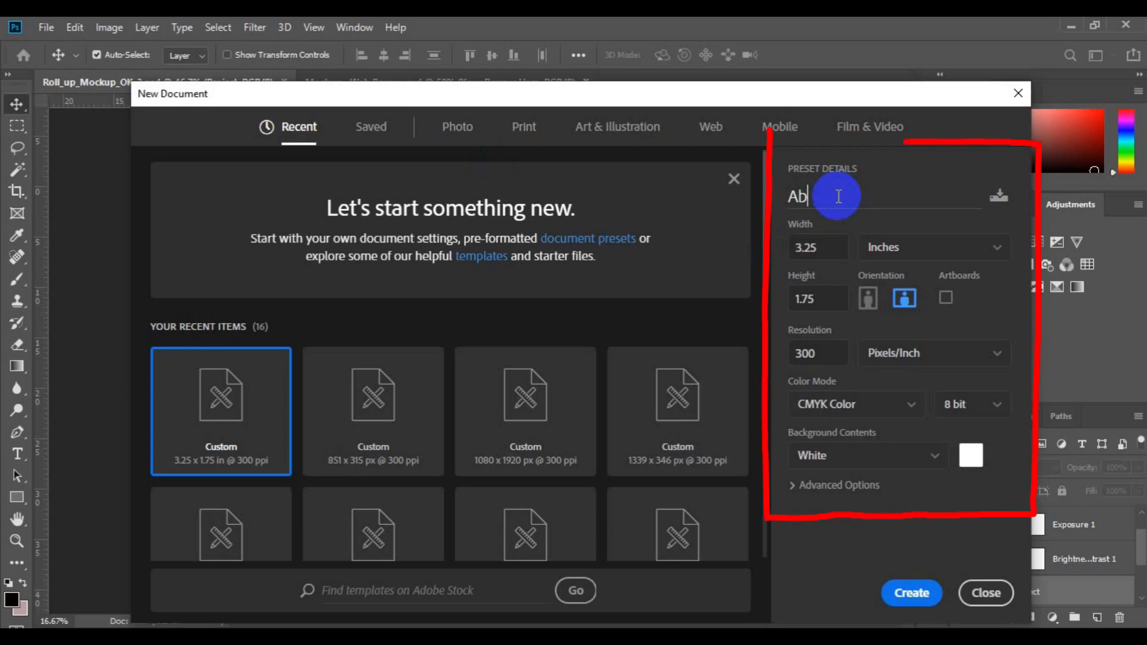
text(stra)
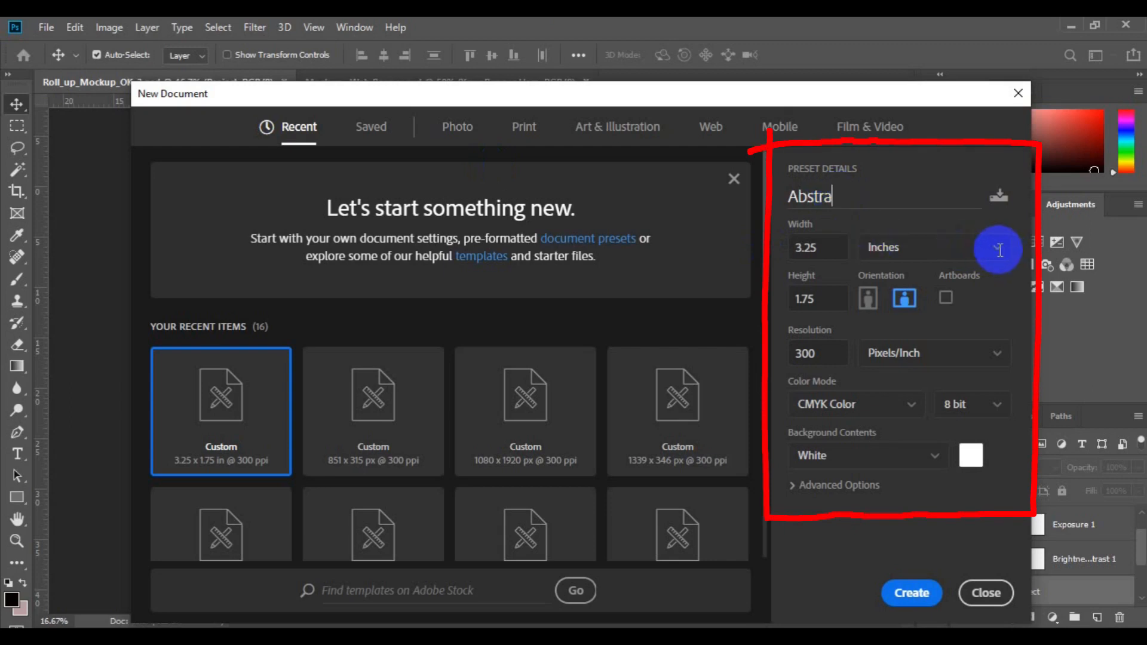
text(ct banner)
Set the new document's units to pixels, with a width of 1339 and a height of 346
click(993, 249)
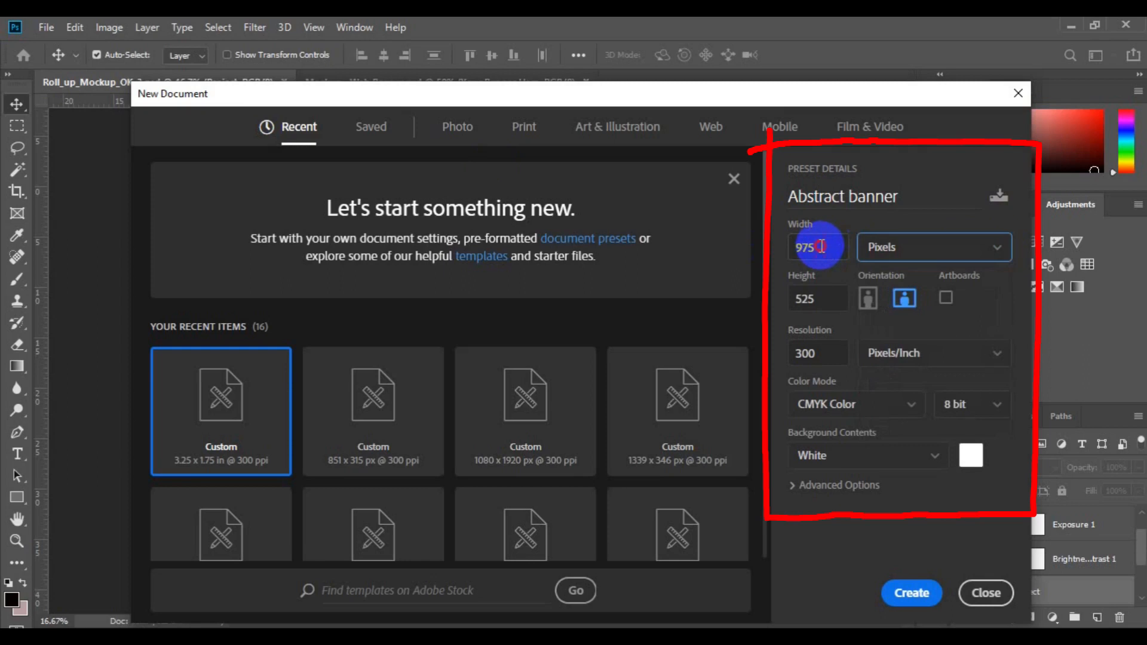
double_click(821, 246)
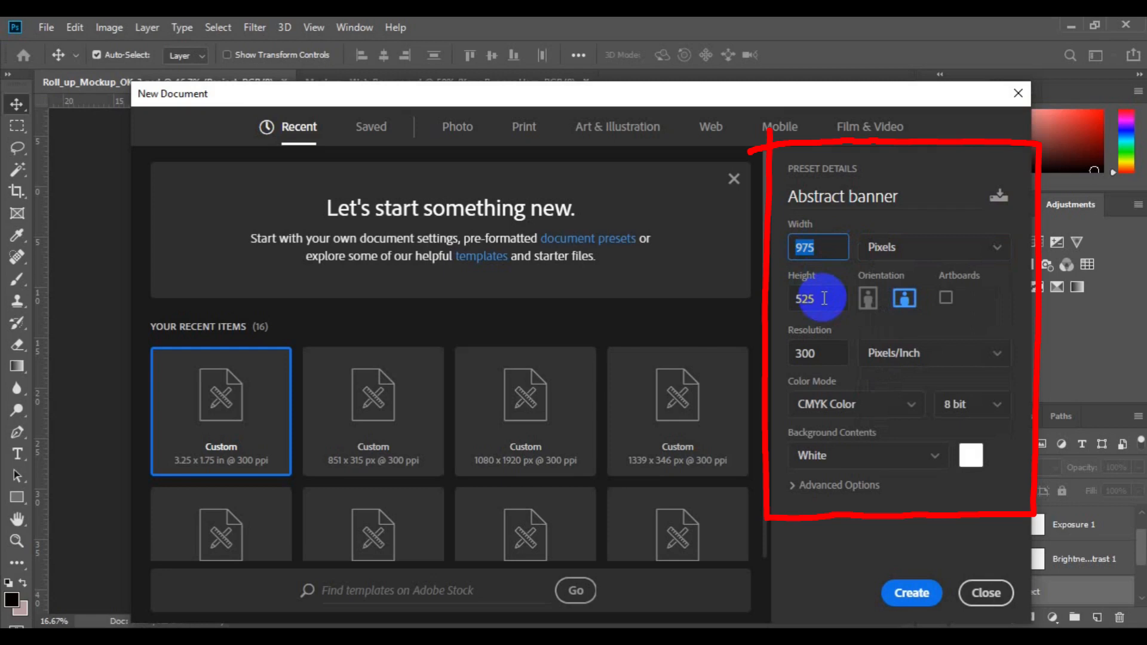
text(1339)
key(Tab)
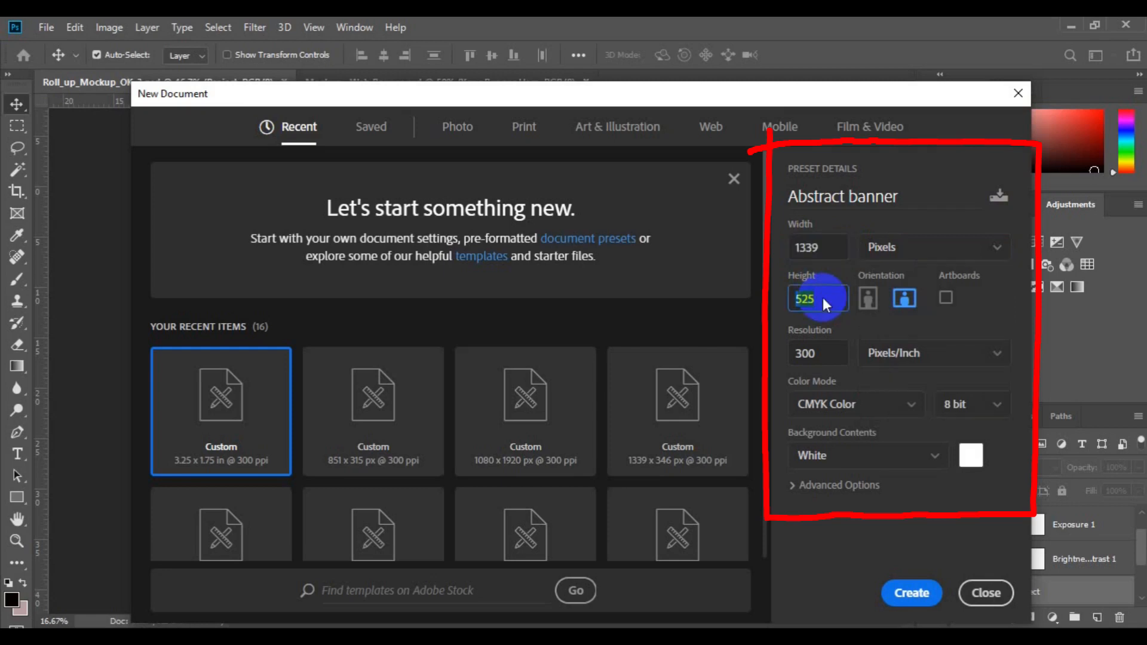
key(BackSpace)
text(346)
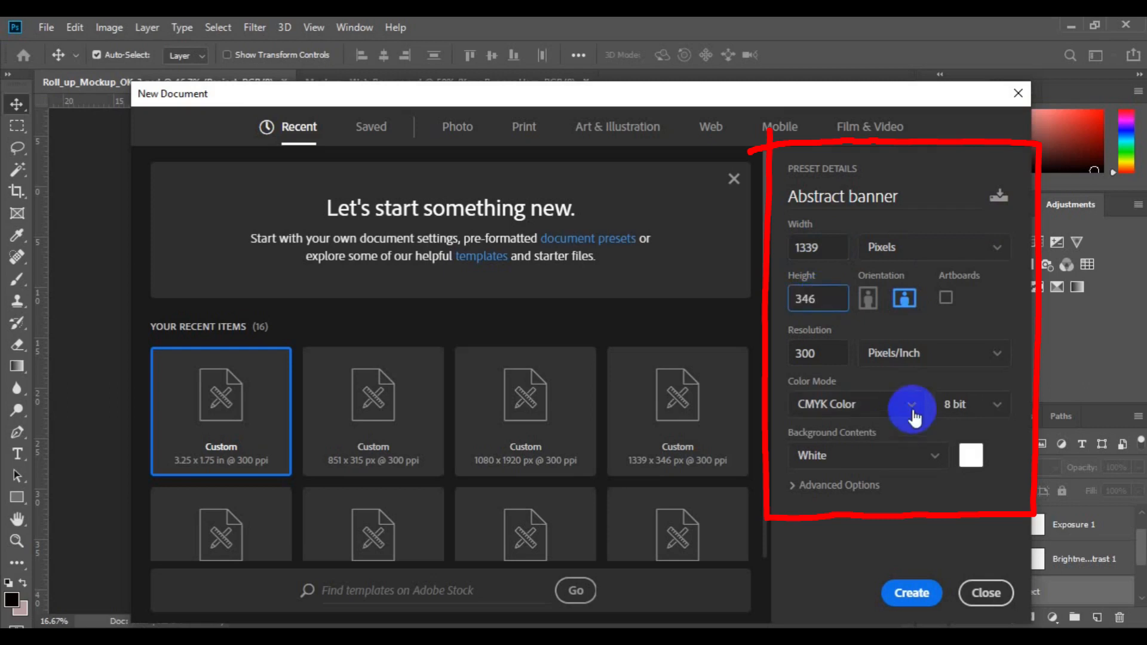
Choose RGB Color as the color mode and create the document
click(913, 415)
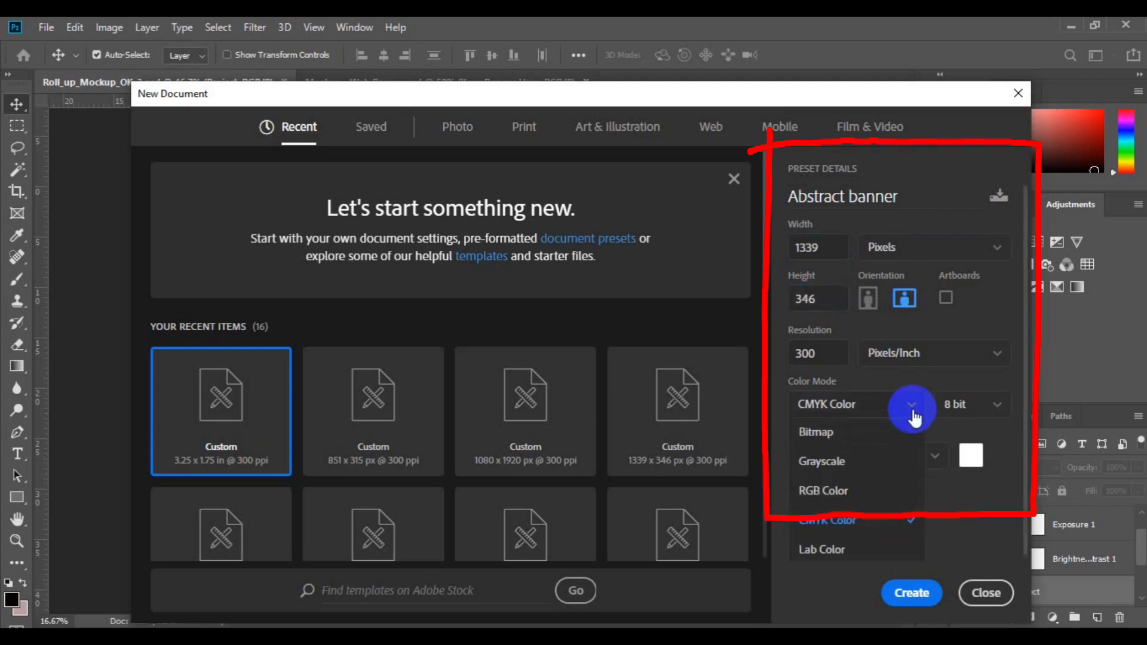
click(864, 501)
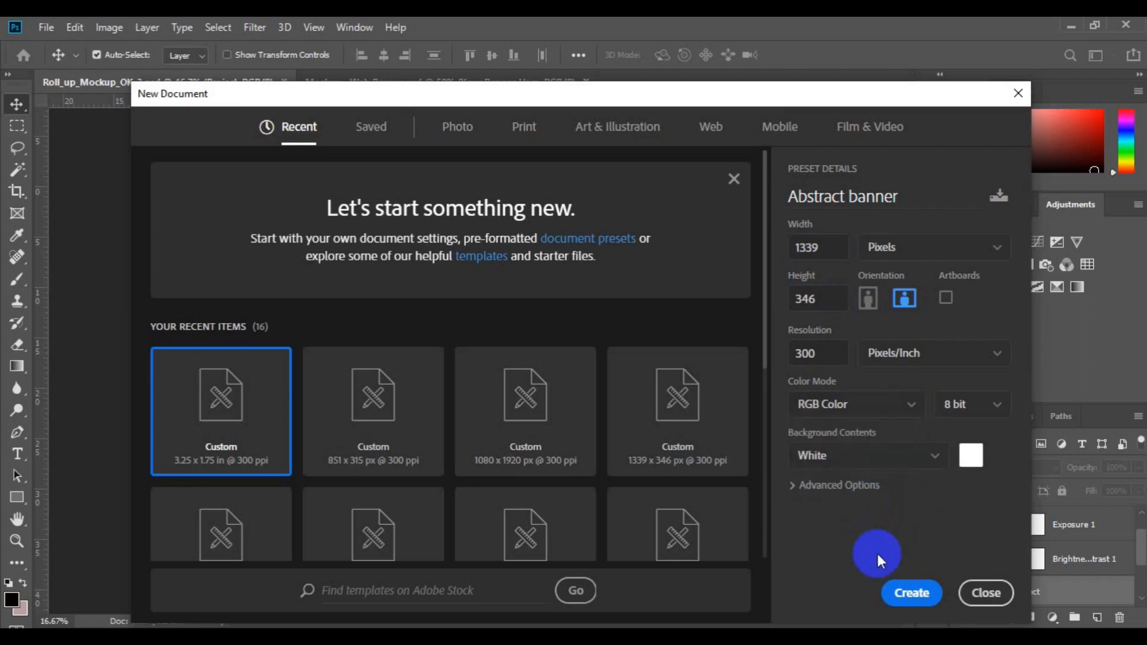
click(910, 593)
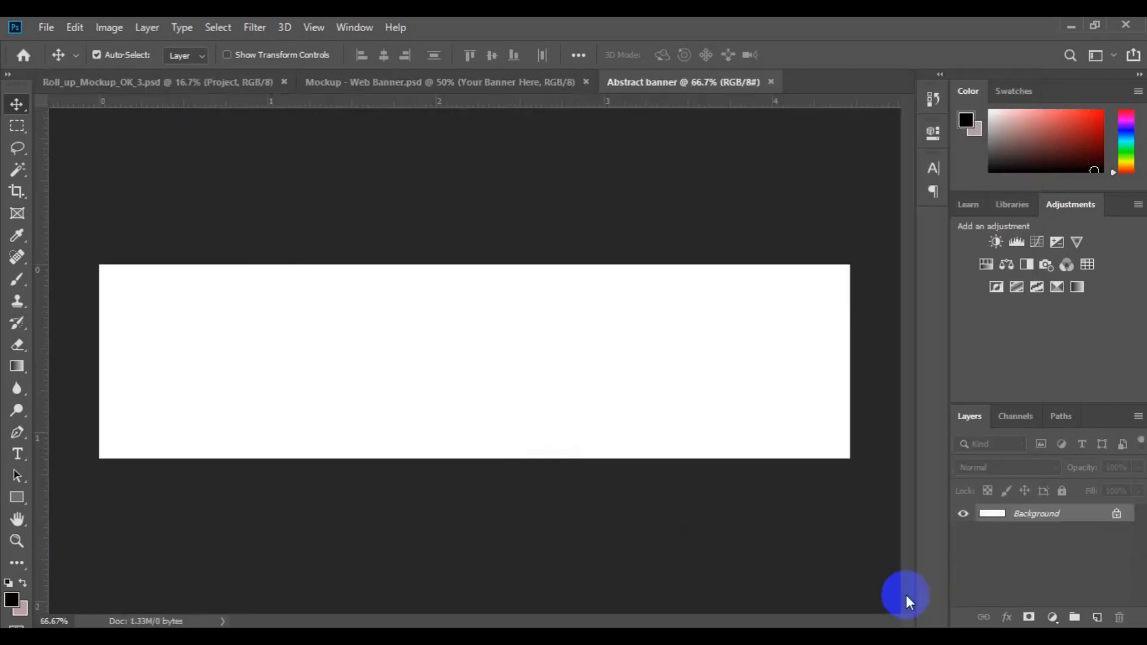
Draw a light grey rectangle about 279 by 776 px across the right part of the banner, extending beyond its upper and lower edges
key(ctrl)
key(ctrl+minus)
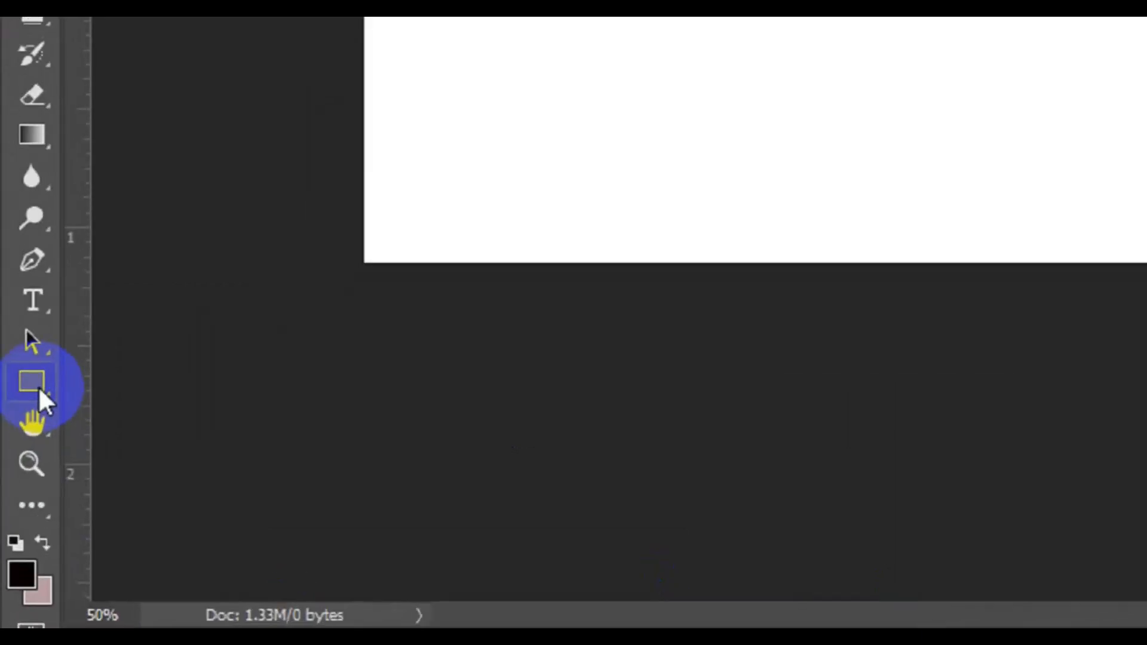
click(33, 422)
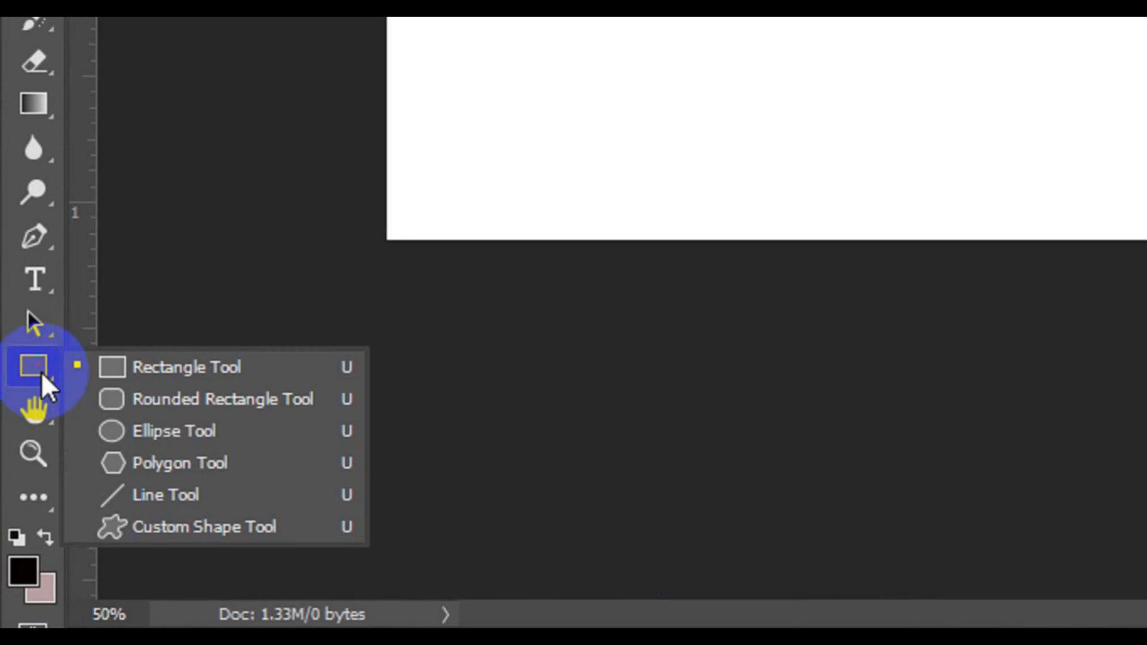
click(141, 364)
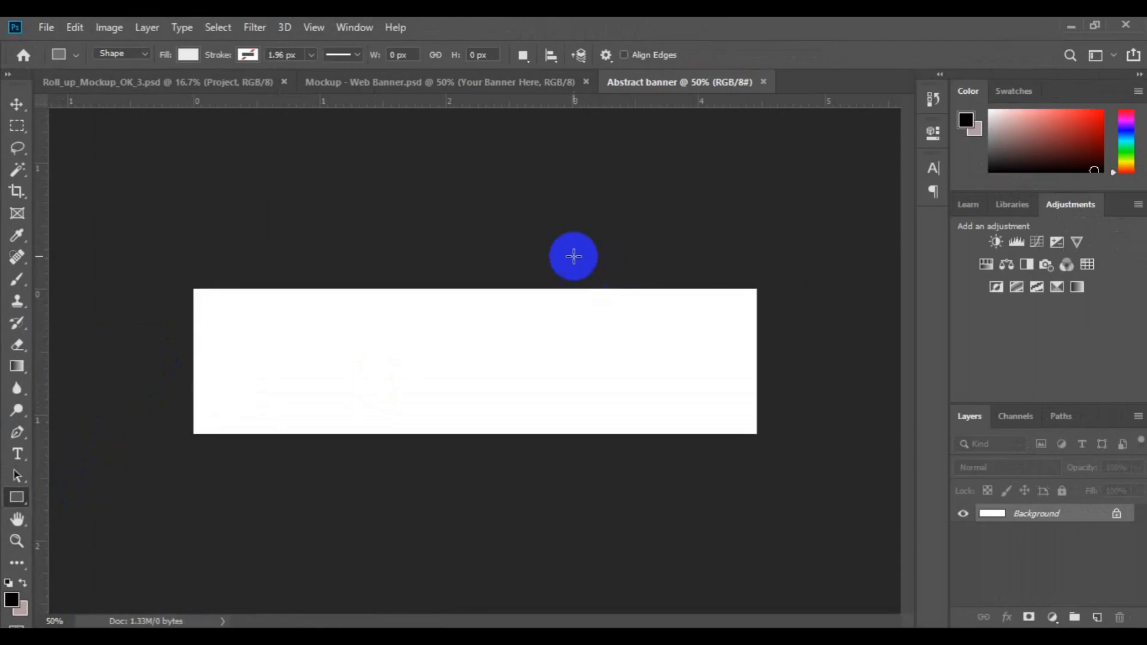
drag(567, 254, 683, 579)
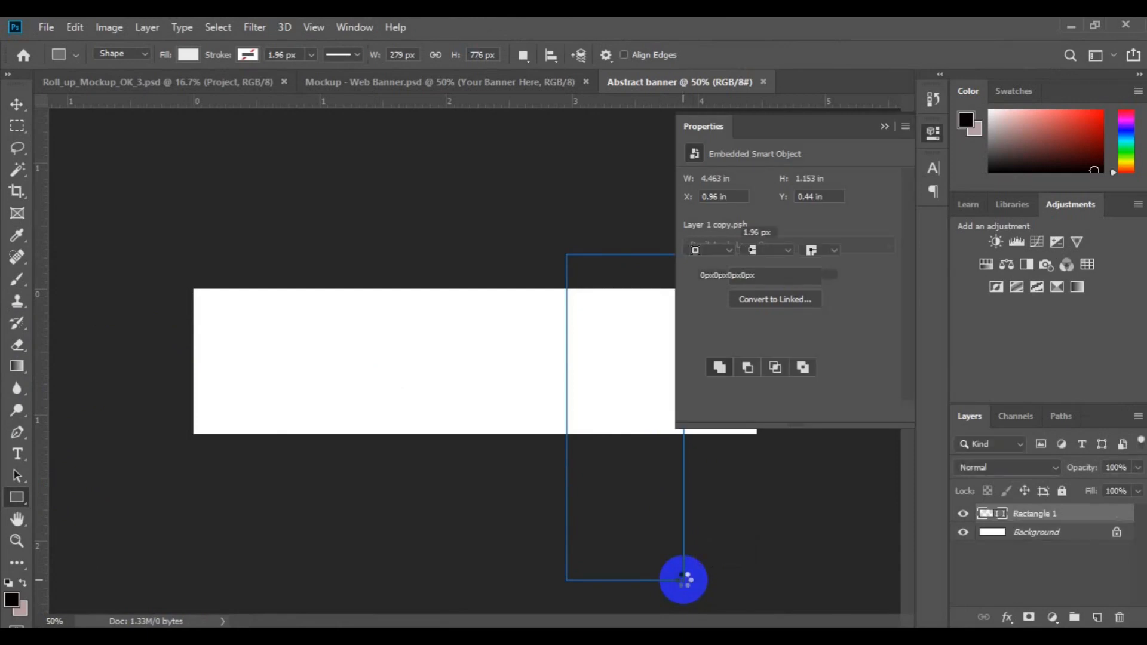
key(v)
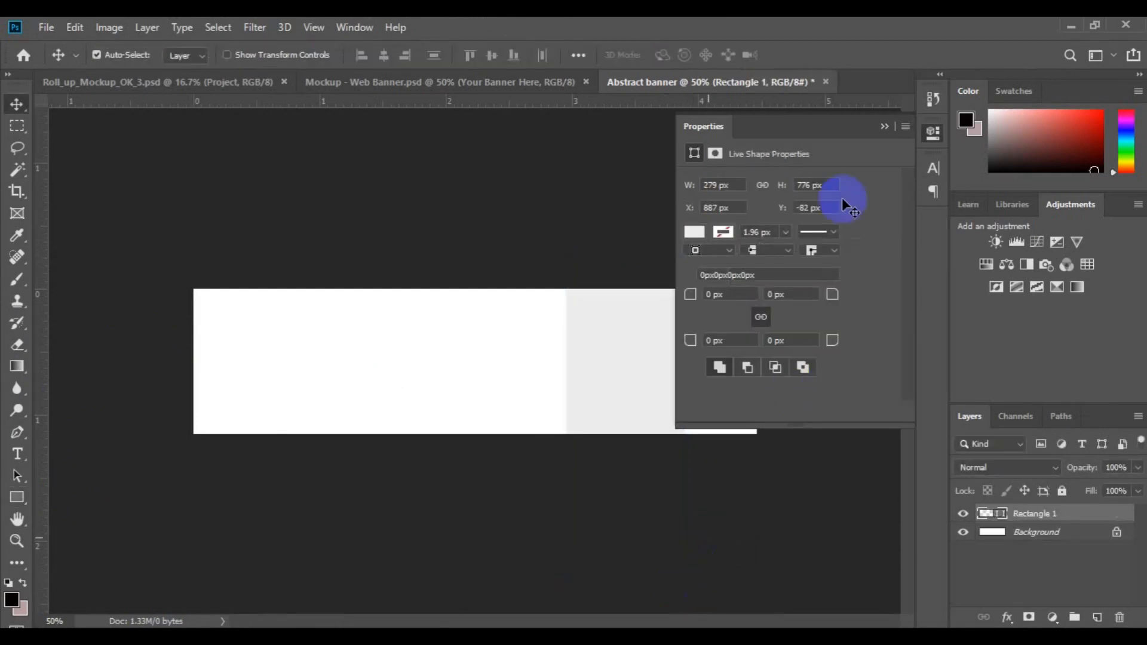
click(884, 127)
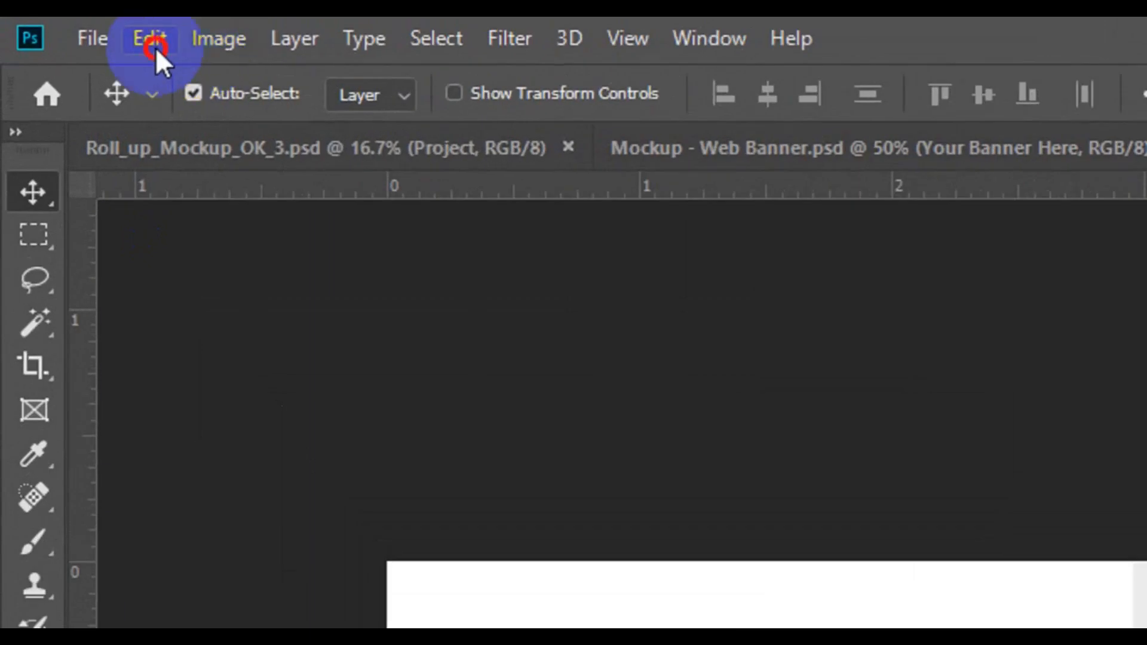
Rotate the light grey rectangle 20 degrees with Free Transform and shift it slightly up and to the left
click(150, 39)
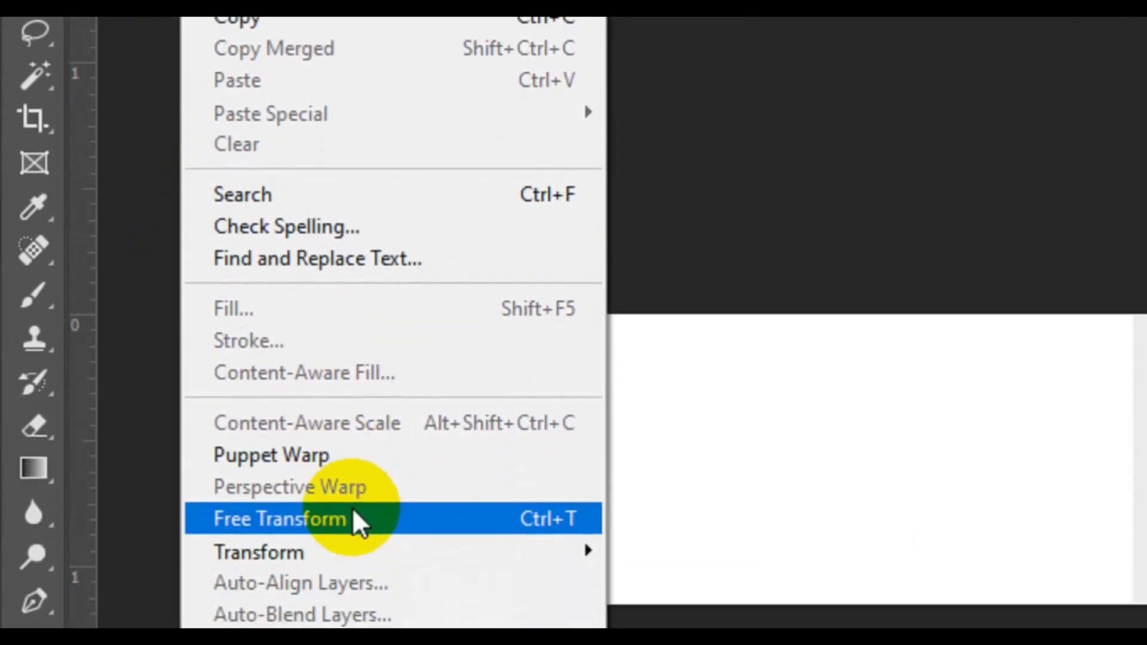
click(352, 508)
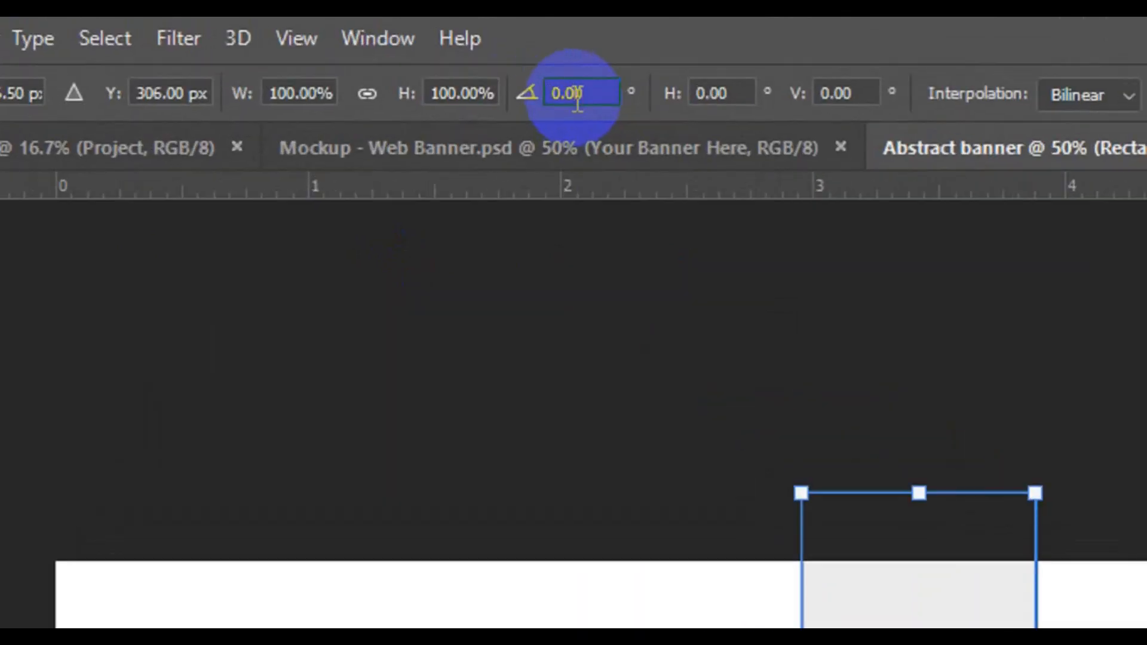
double_click(576, 97)
text(2)
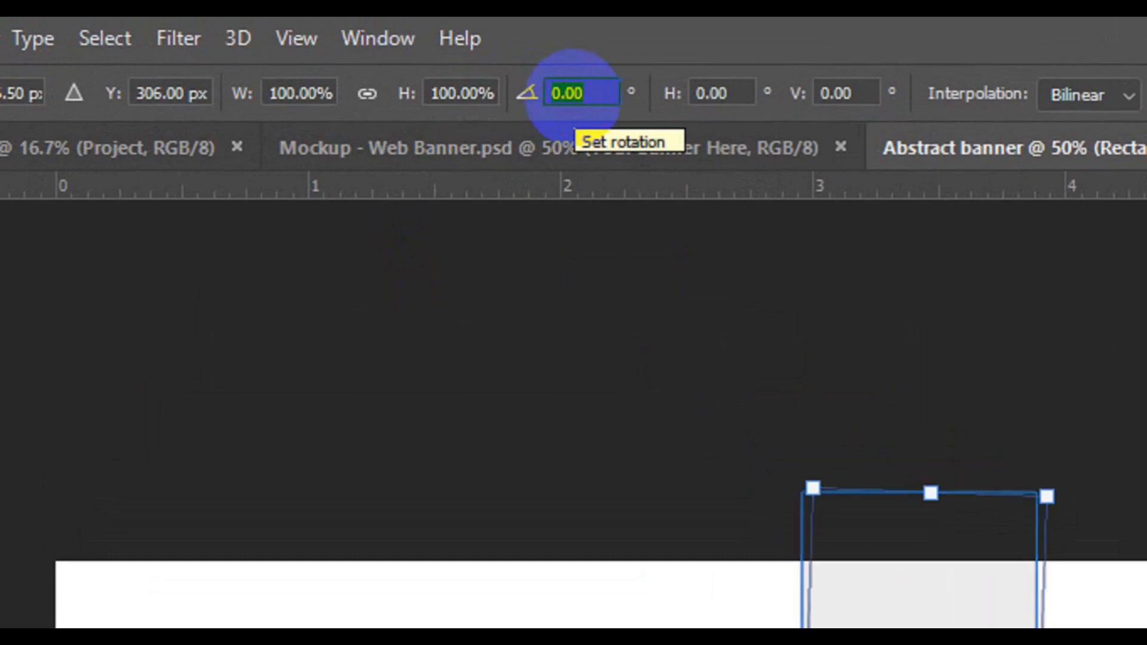
text(20)
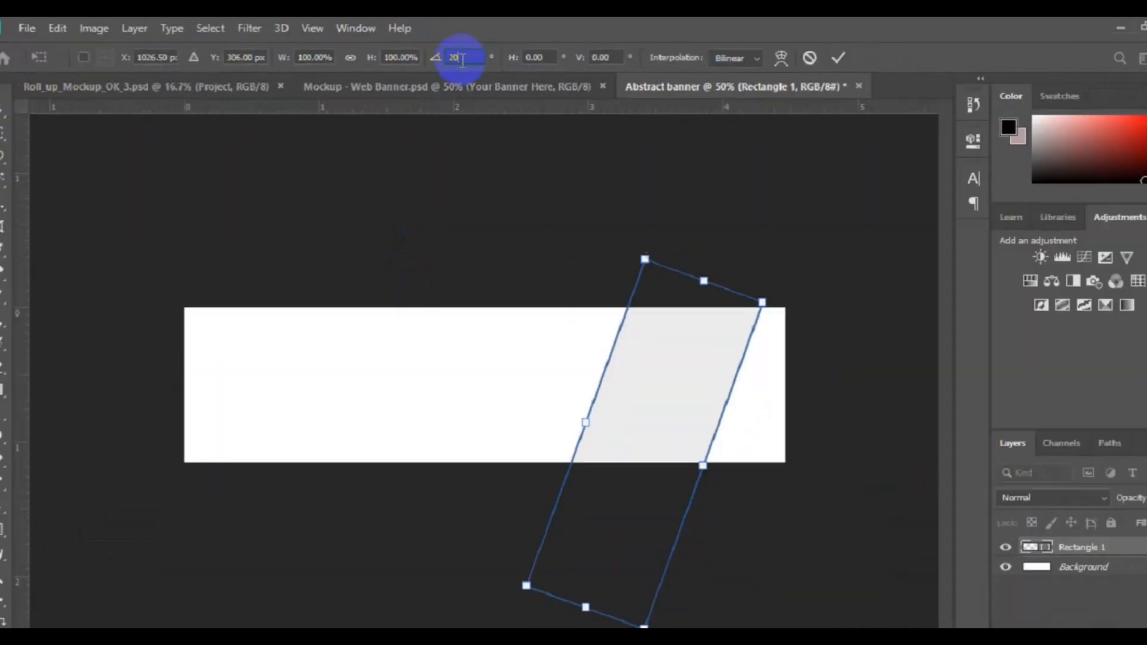
key(Return)
drag(637, 336, 632, 314)
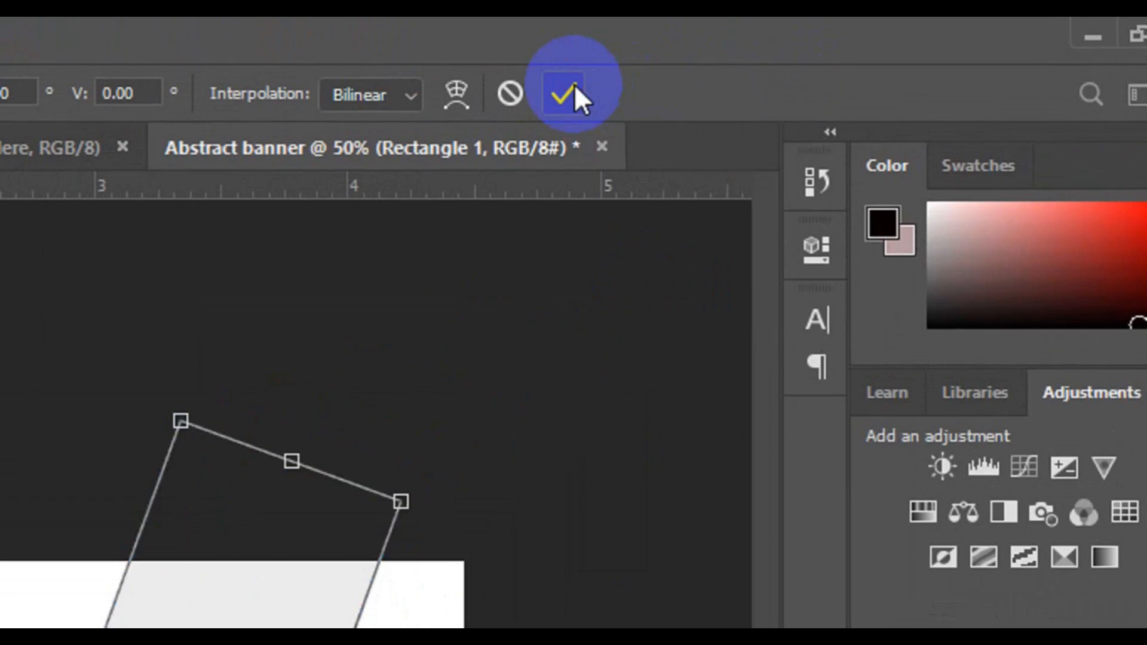
click(575, 84)
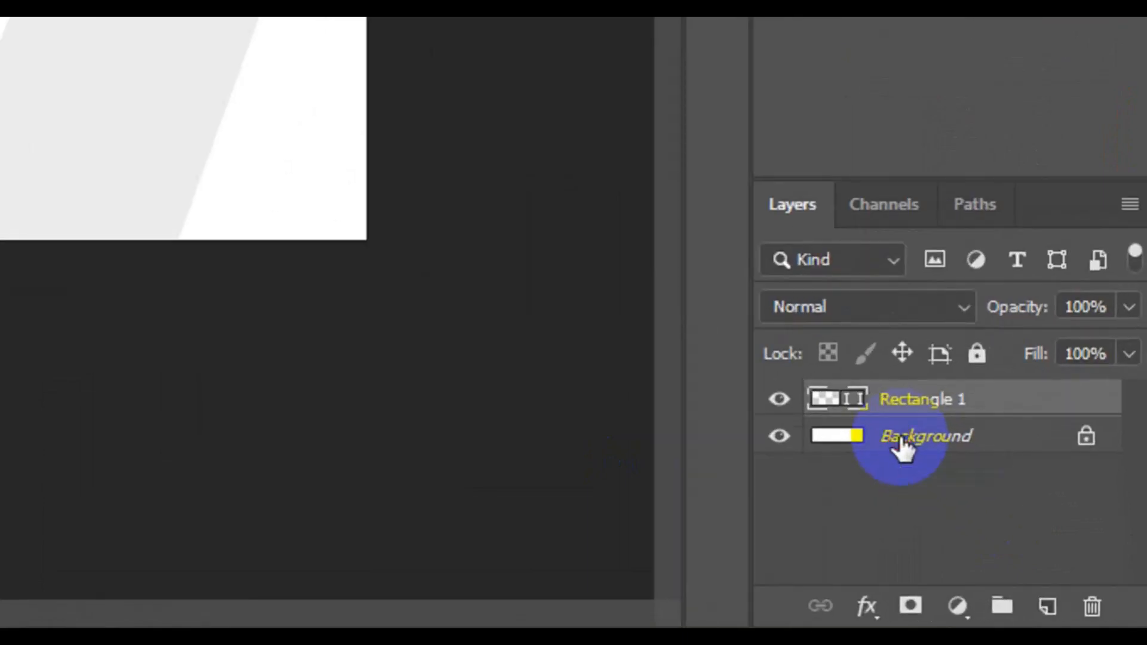
Add a layer above the Background and draw a narrow rectangle about 135 by 660 px on it, just left of the slanted grey shape
click(918, 439)
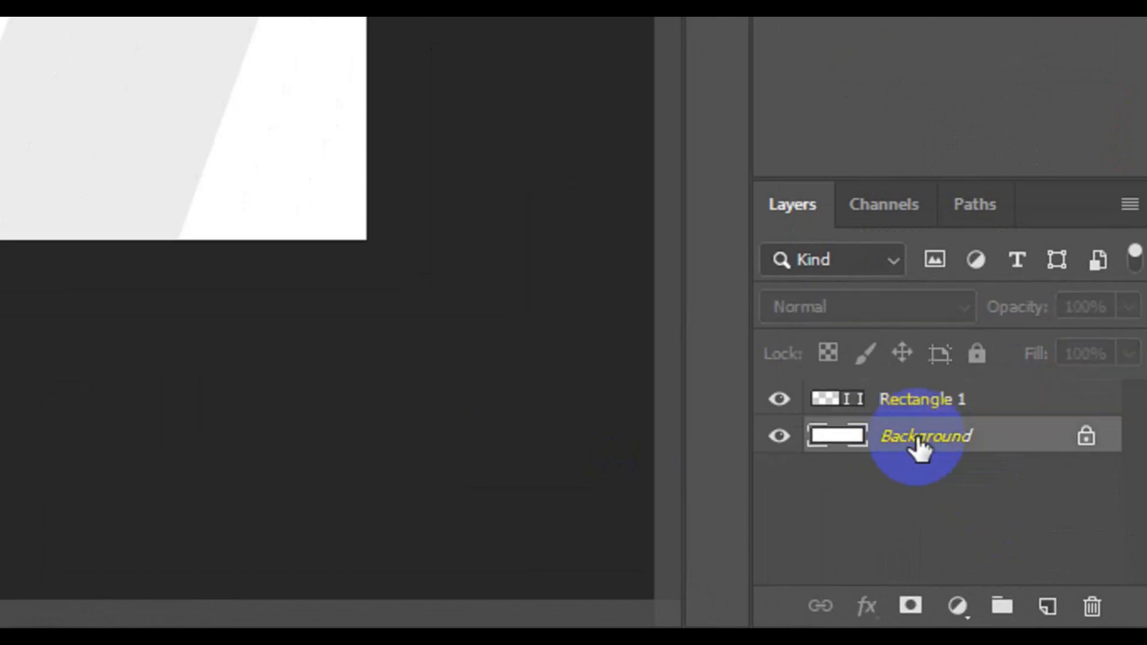
click(1047, 607)
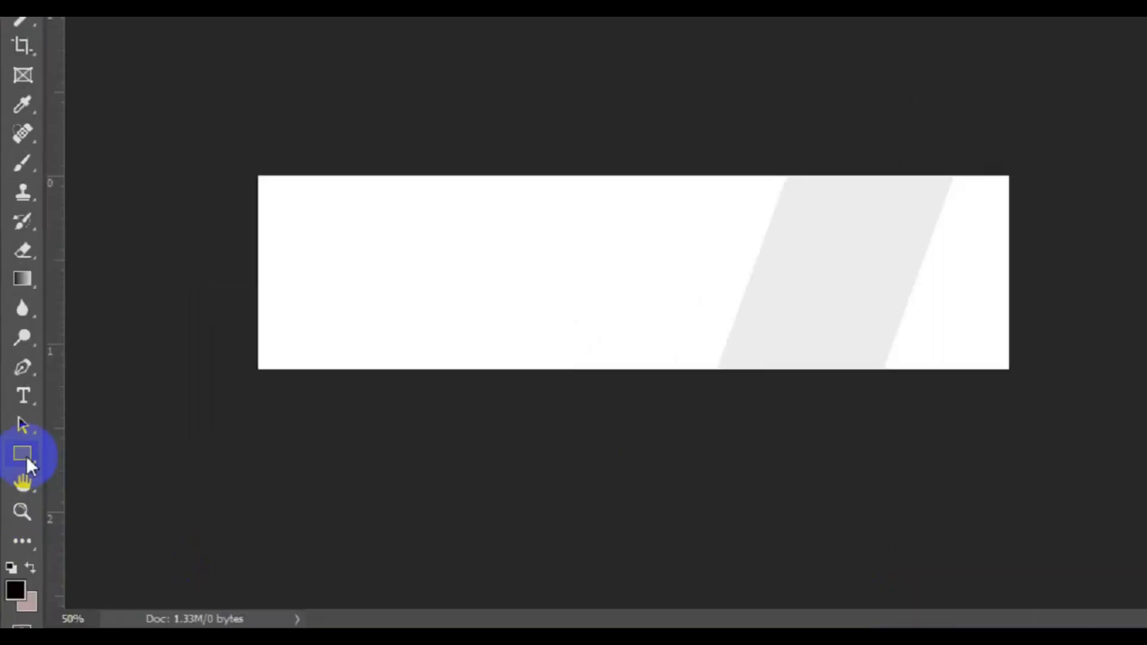
click(26, 458)
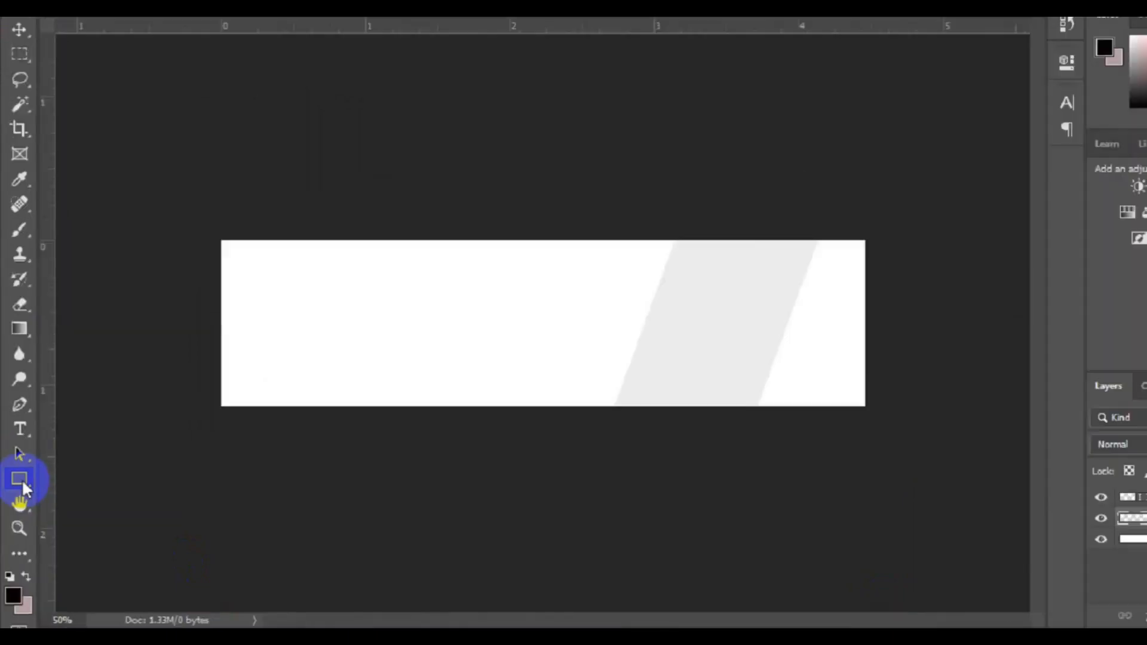
drag(522, 261, 590, 492)
drag(583, 493, 577, 539)
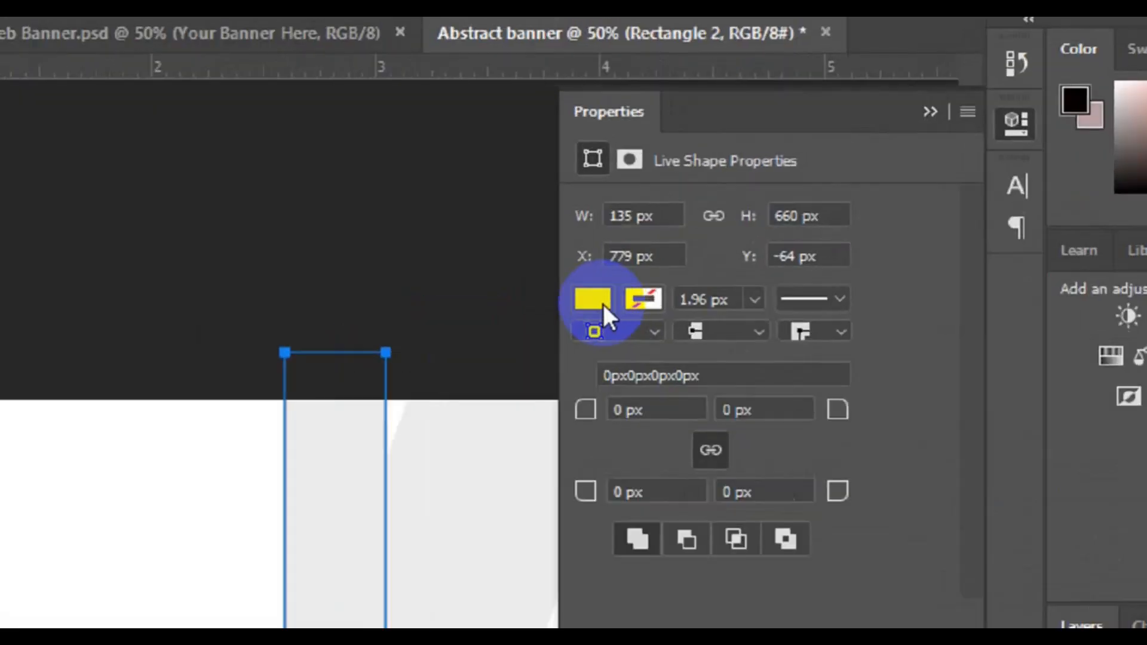
Change the narrow rectangle's fill color to black
click(602, 305)
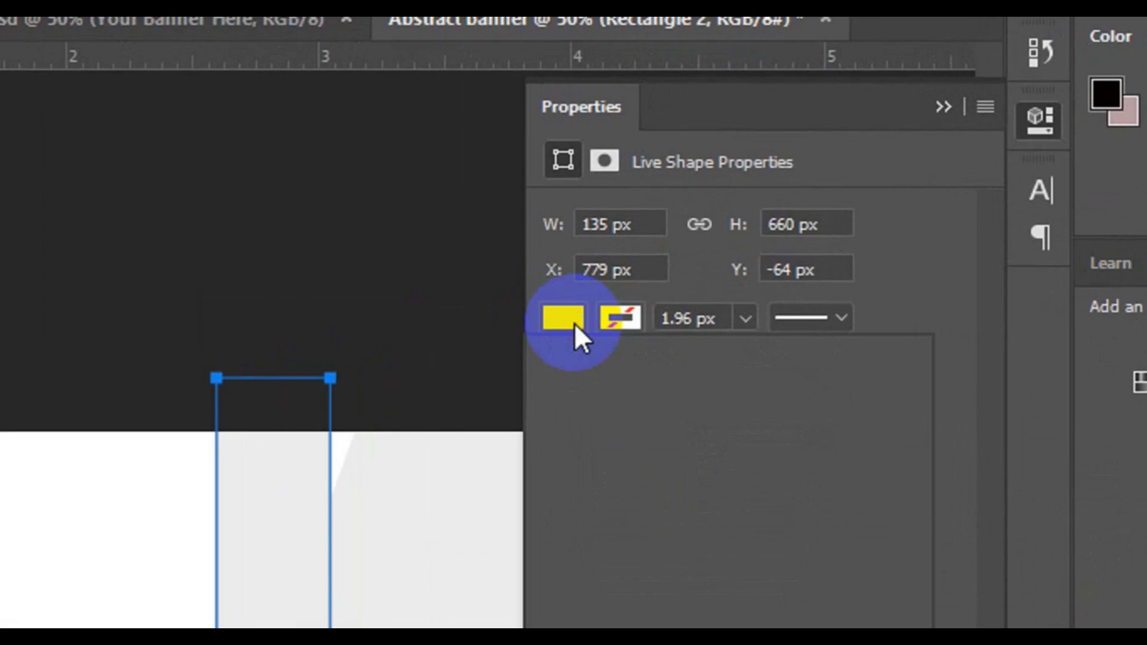
click(575, 323)
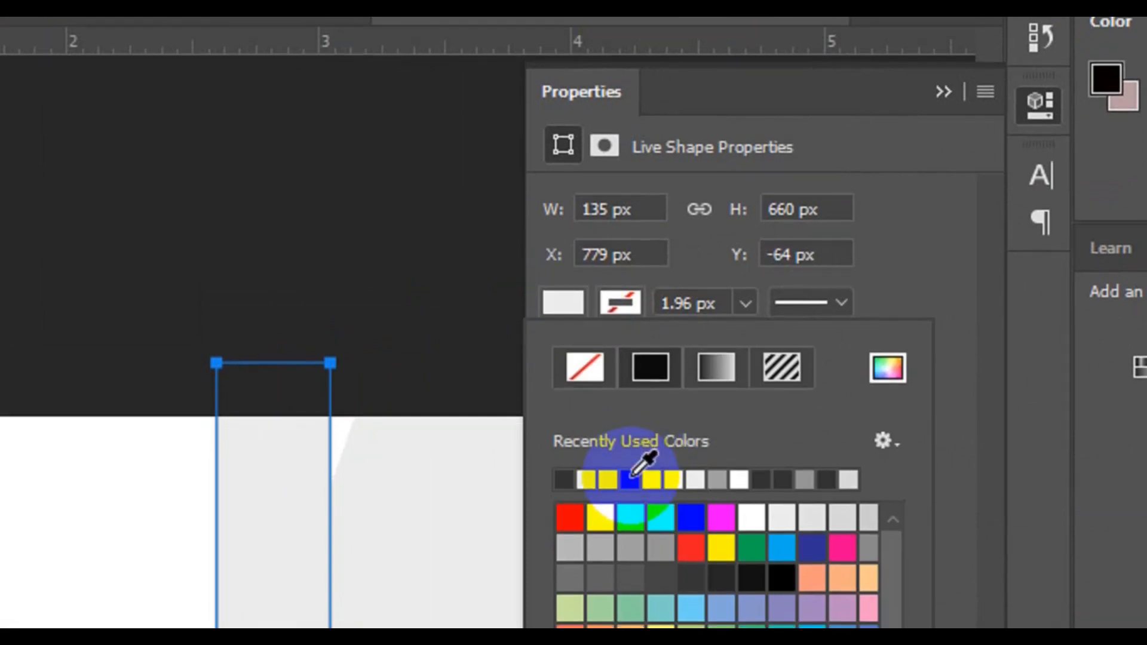
click(631, 479)
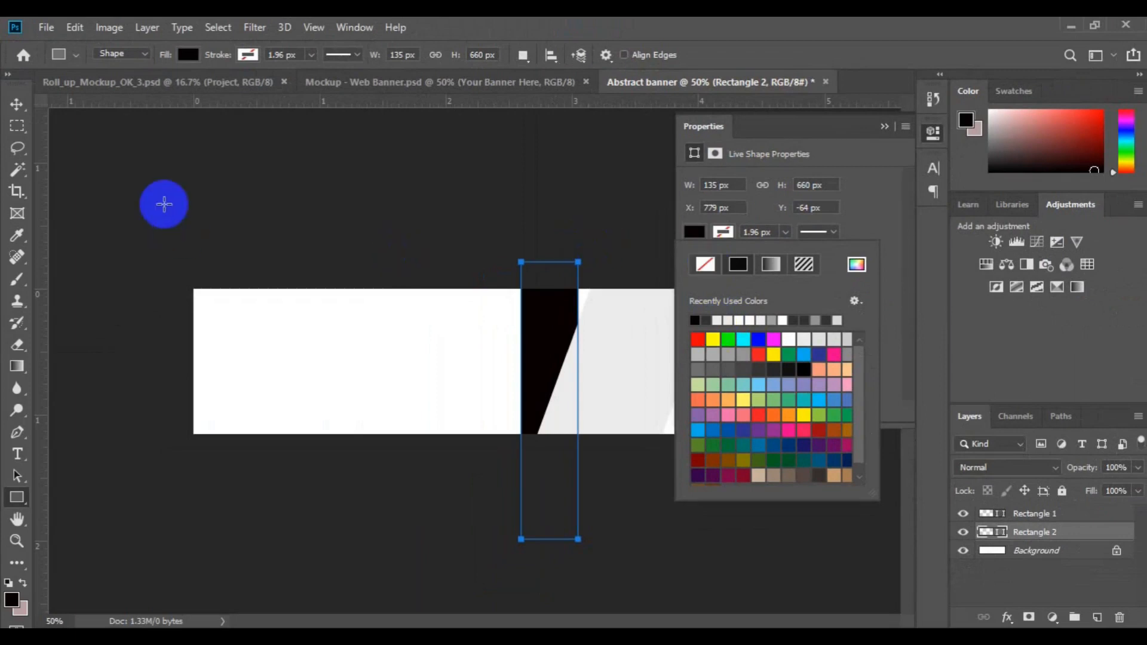
Rotate the black rectangle 20 degrees with Free Transform and flip it vertically
click(16, 105)
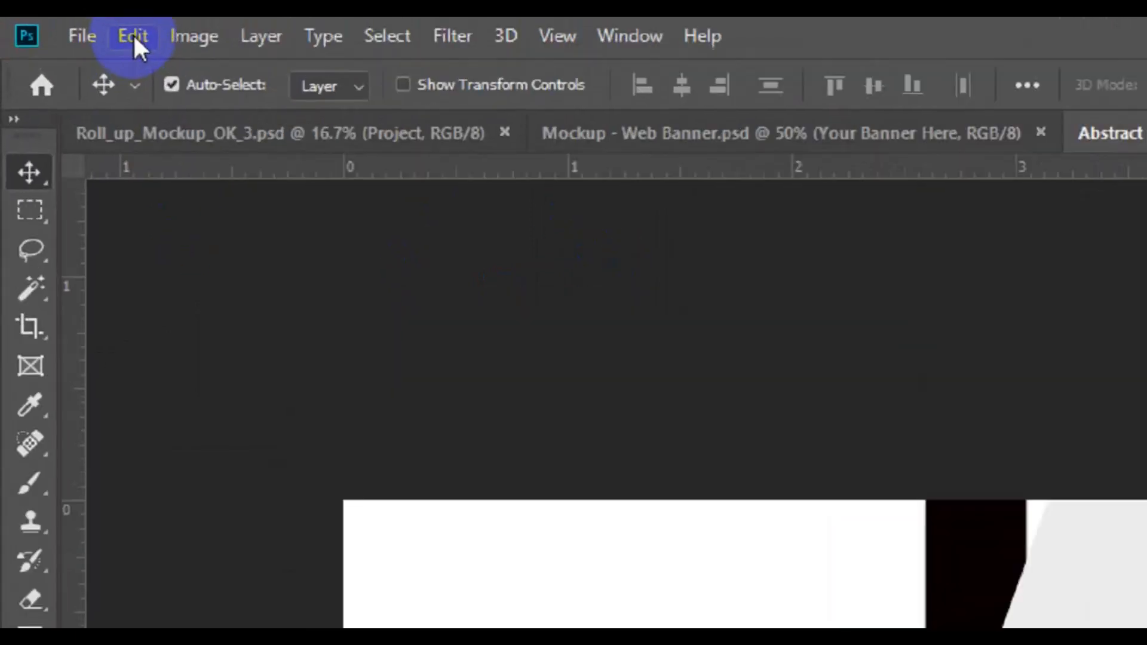
click(150, 37)
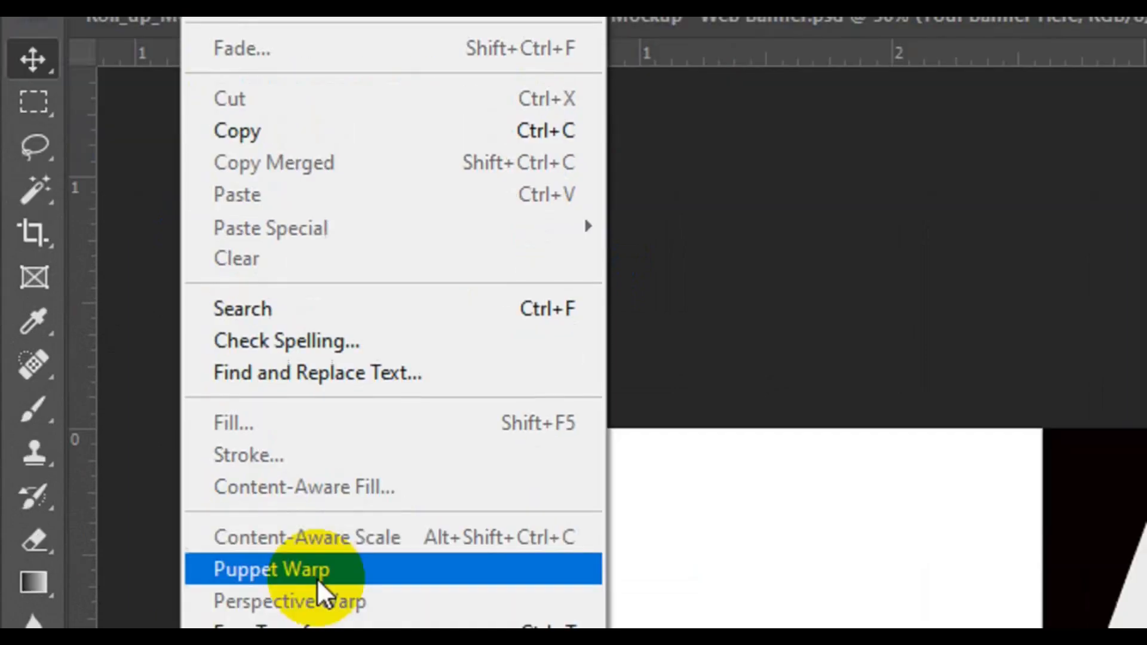
click(340, 552)
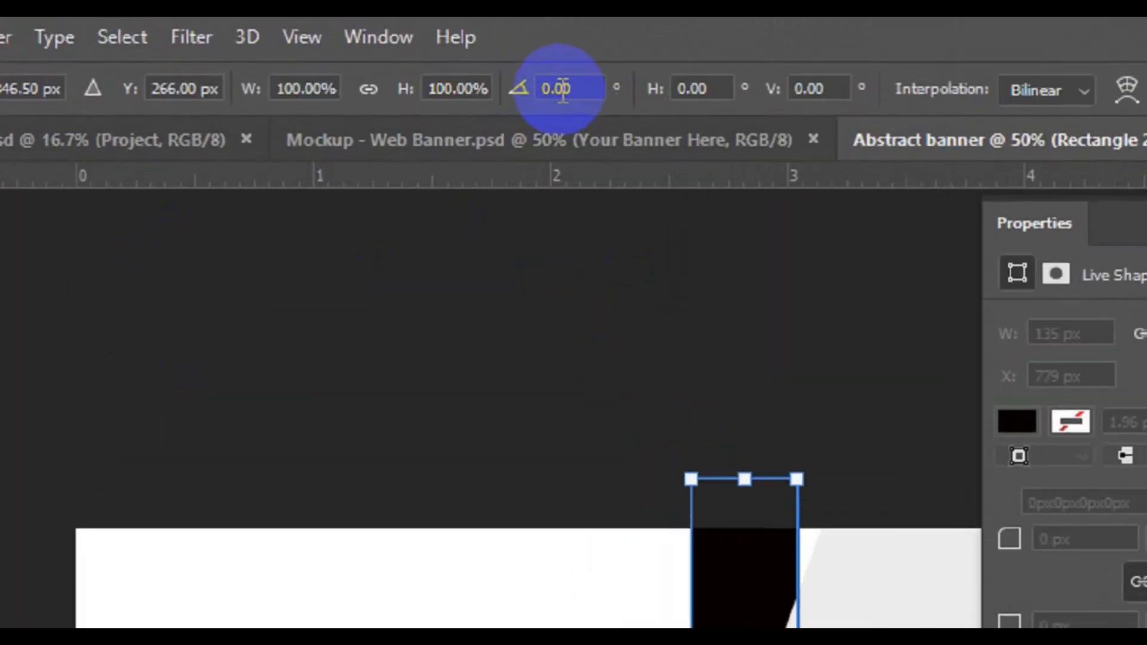
click(577, 93)
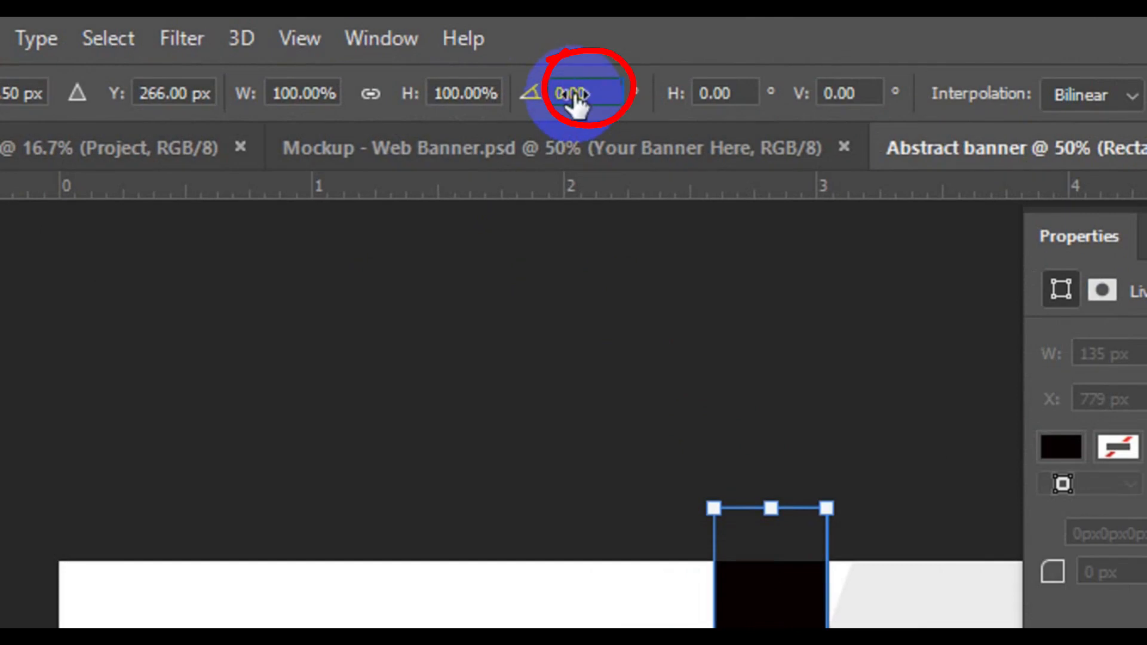
key(ctrl+a)
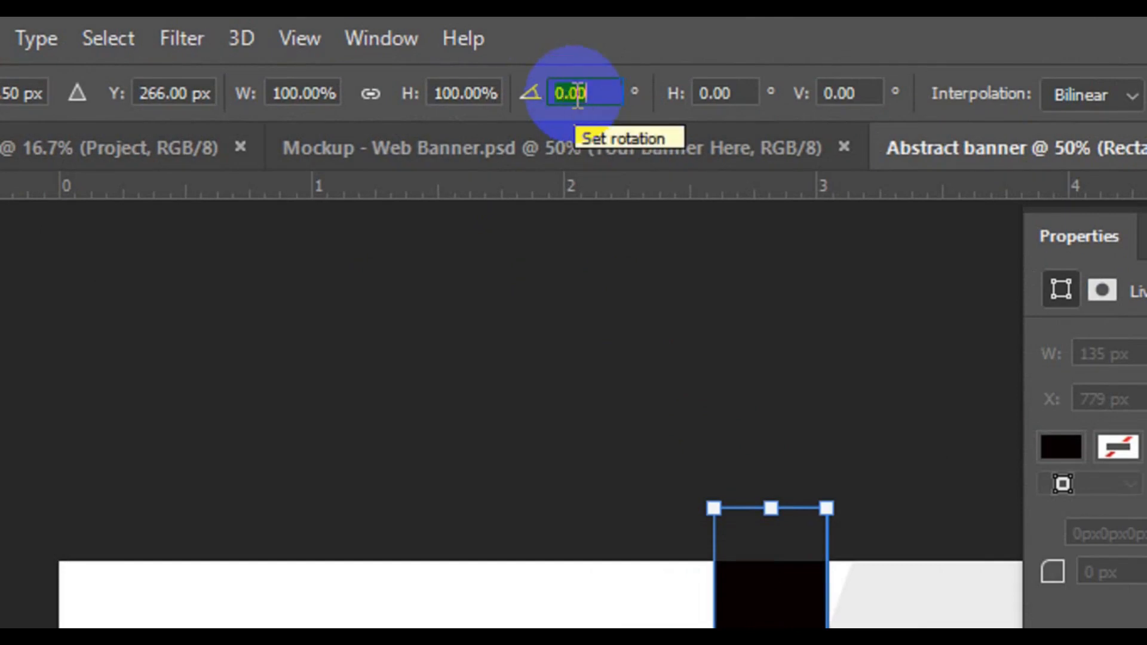
text(2)
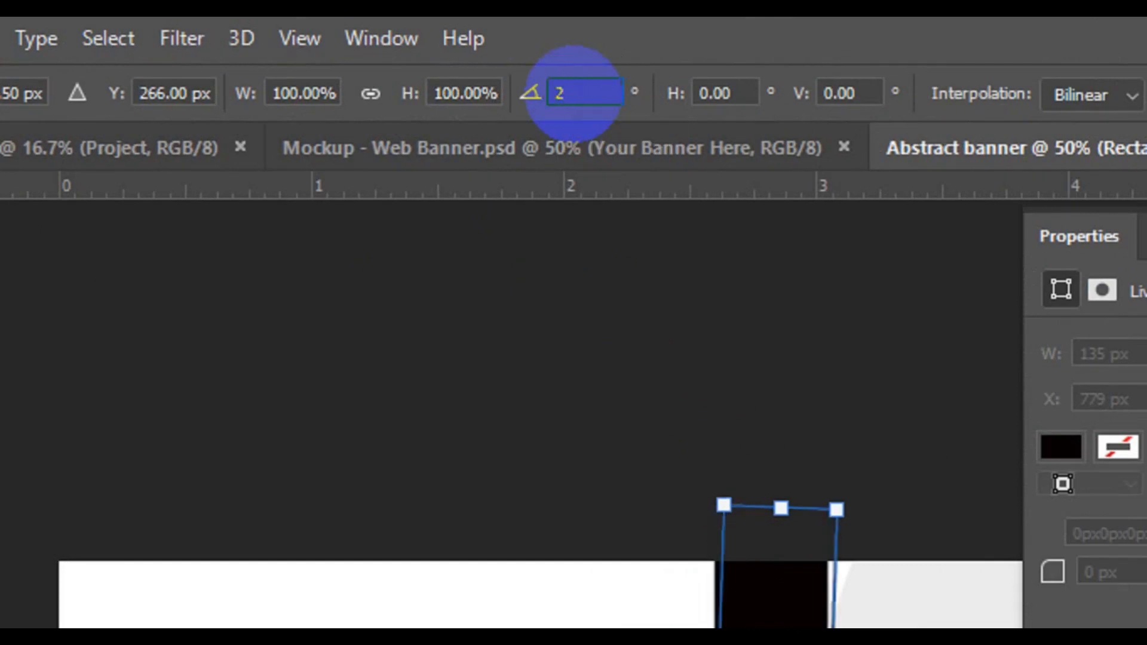
text(0)
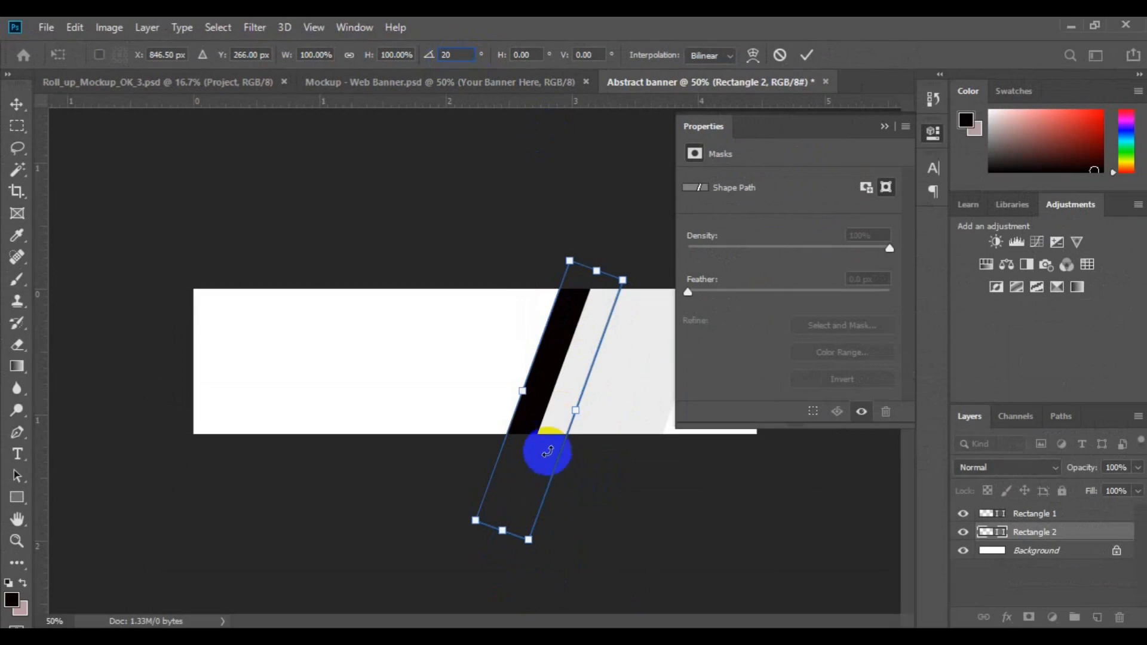
key(Return)
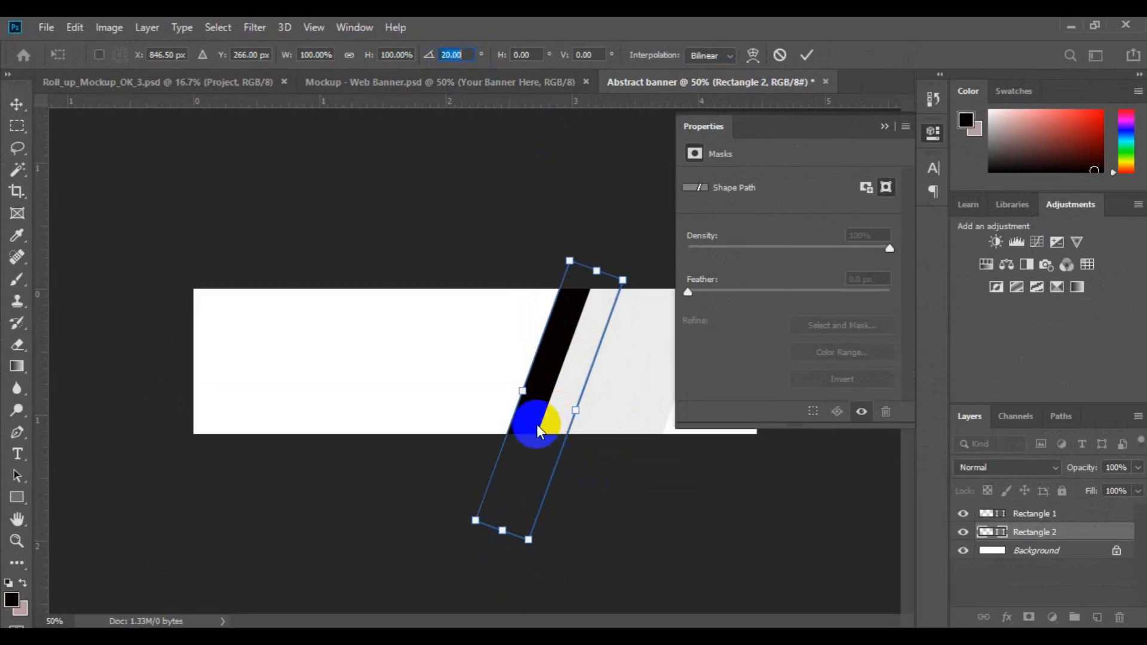
right_click(539, 430)
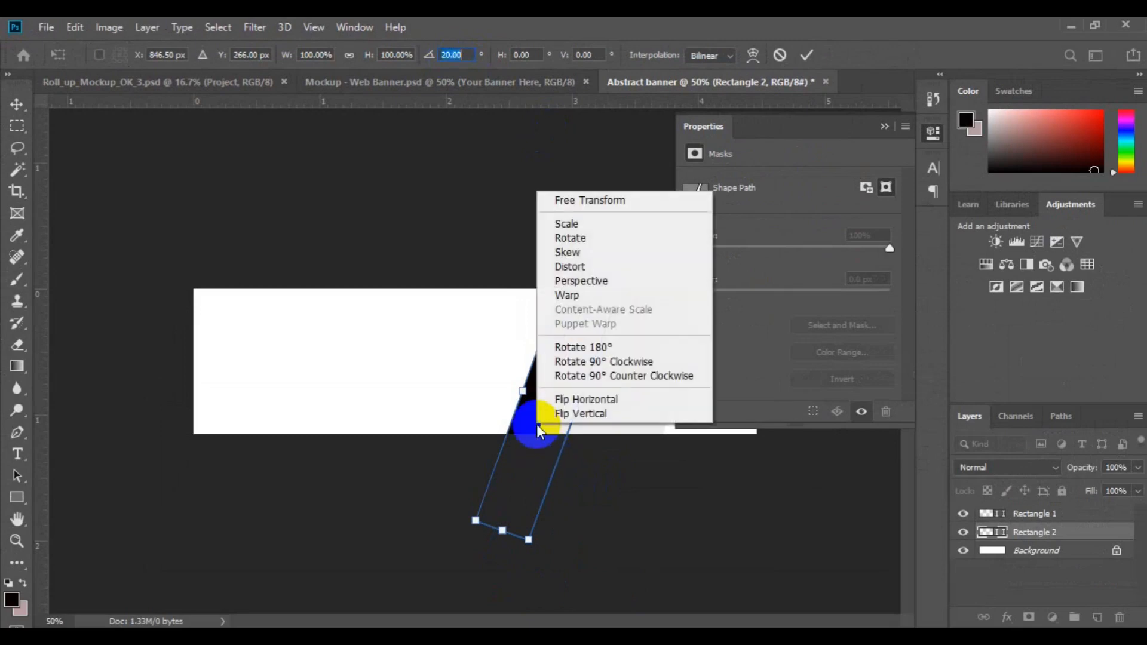
click(572, 415)
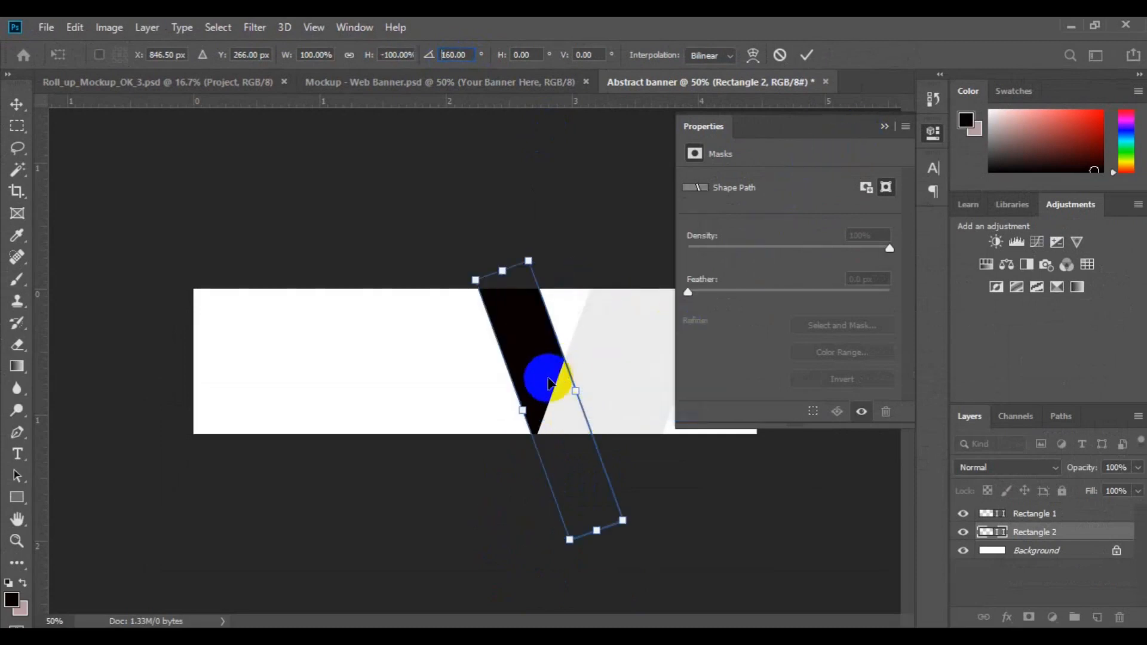
Move the flipped black rectangle right behind the light grey shape, rotate it to about 137 degrees, and commit the transform
drag(544, 379, 580, 380)
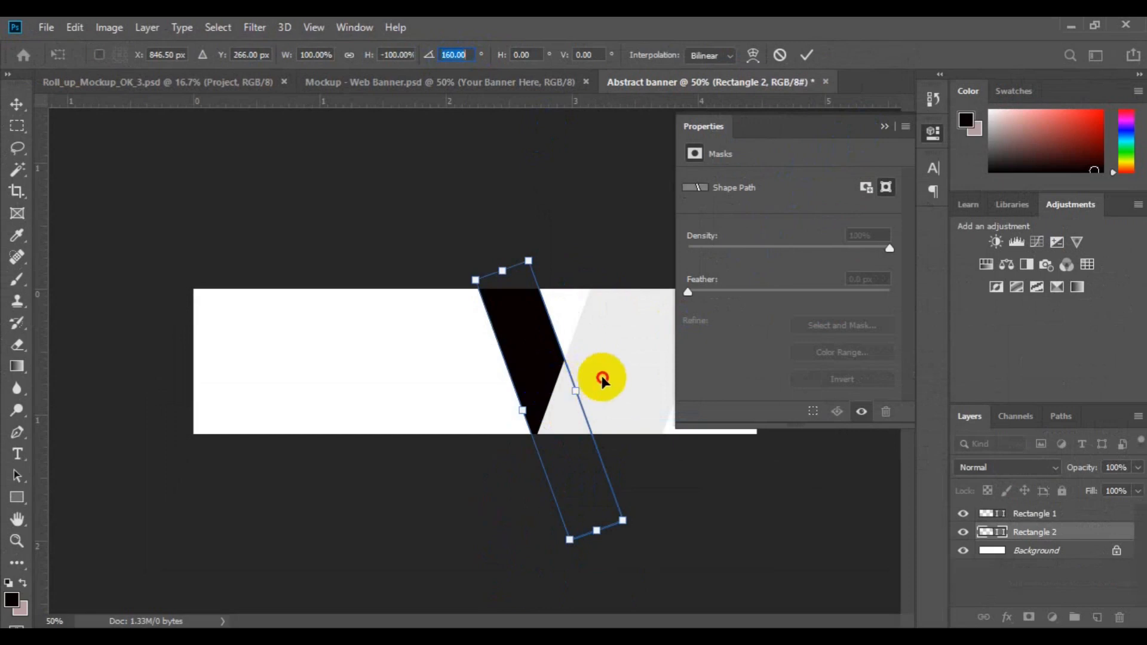
drag(602, 376, 633, 365)
click(882, 126)
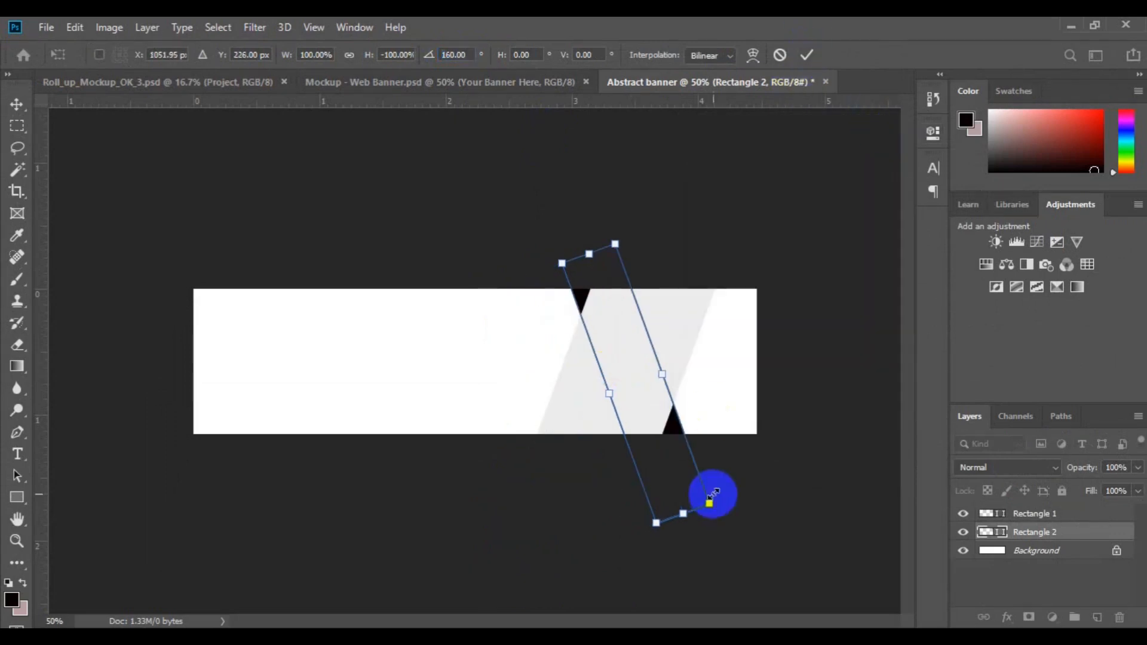
drag(635, 402, 651, 396)
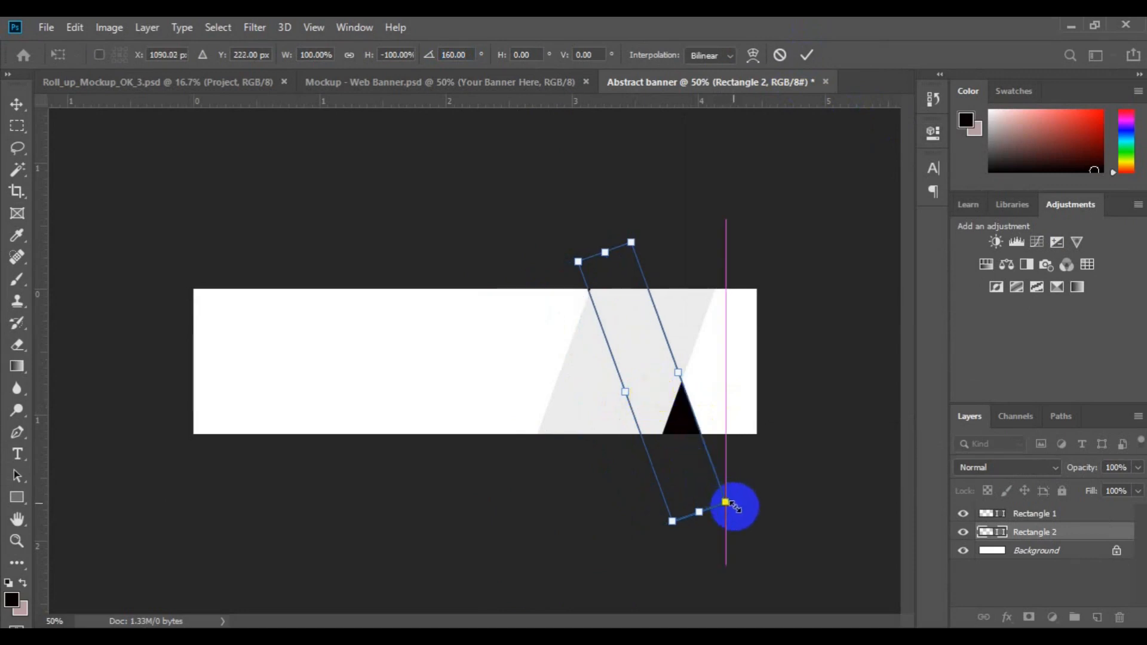
drag(738, 511, 771, 462)
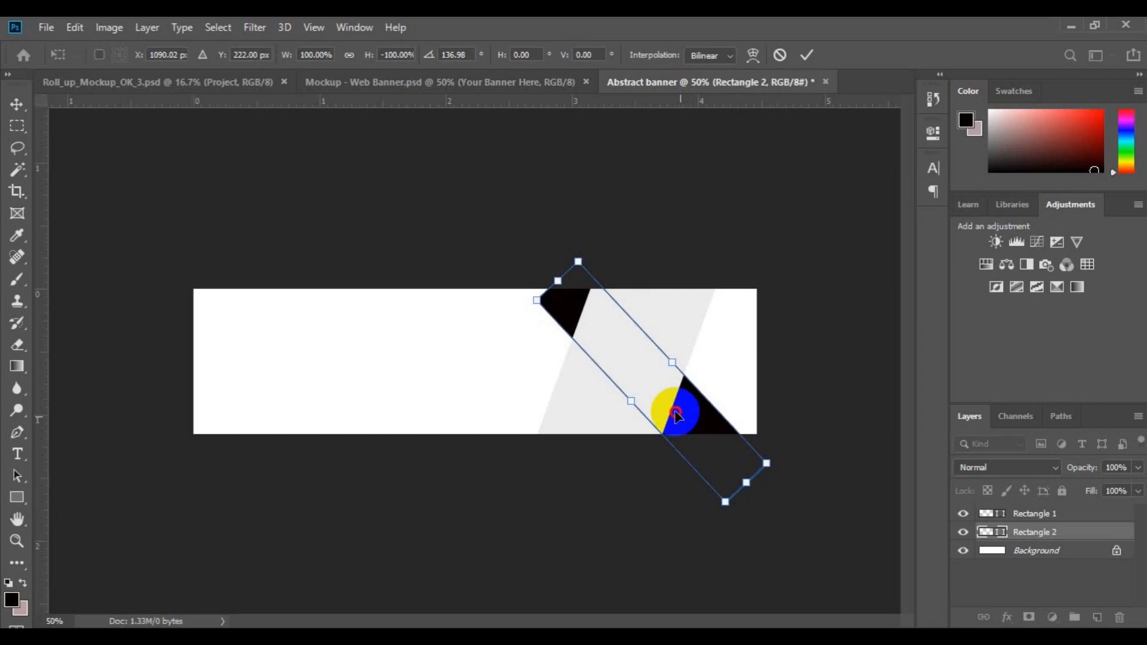
drag(672, 399, 665, 402)
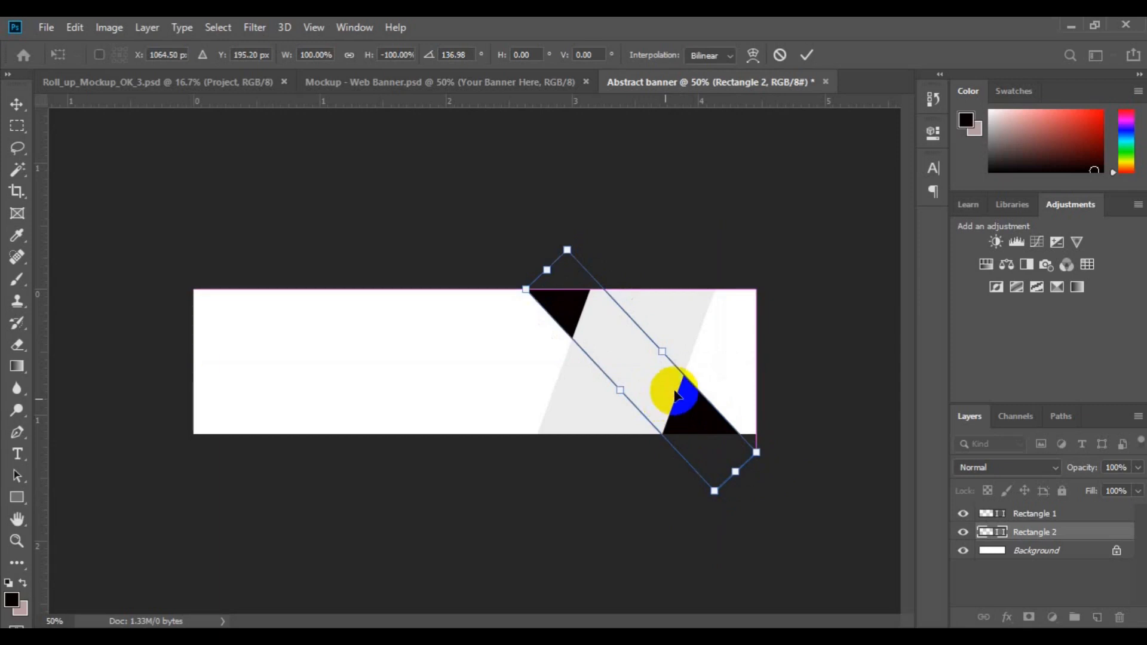
drag(675, 395, 693, 387)
click(804, 58)
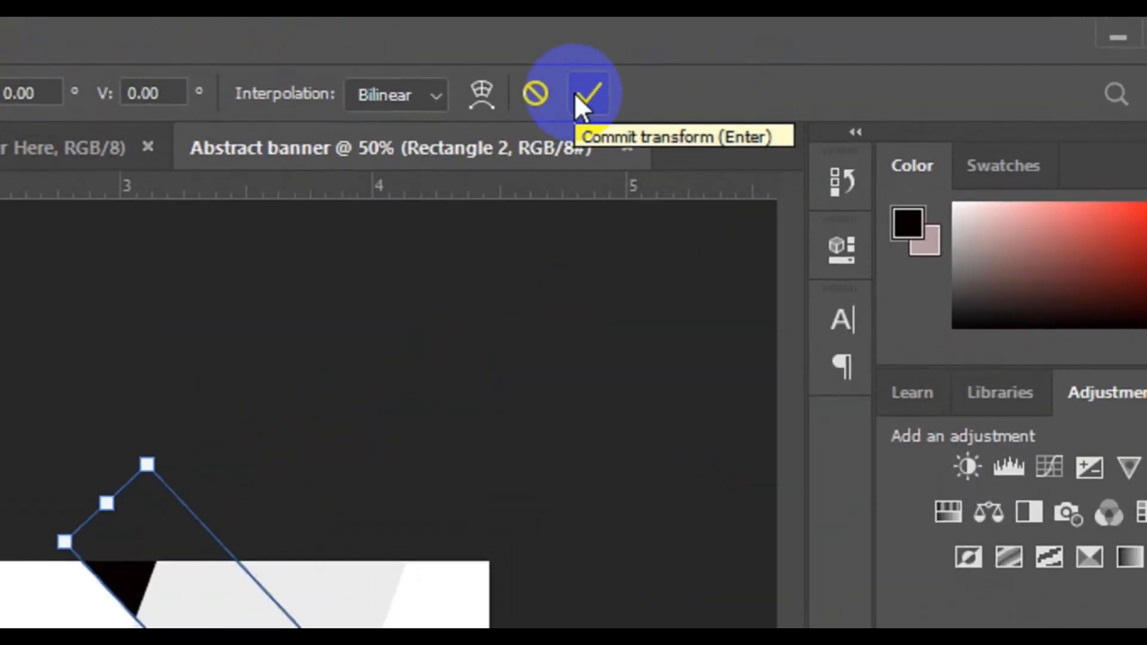
click(576, 94)
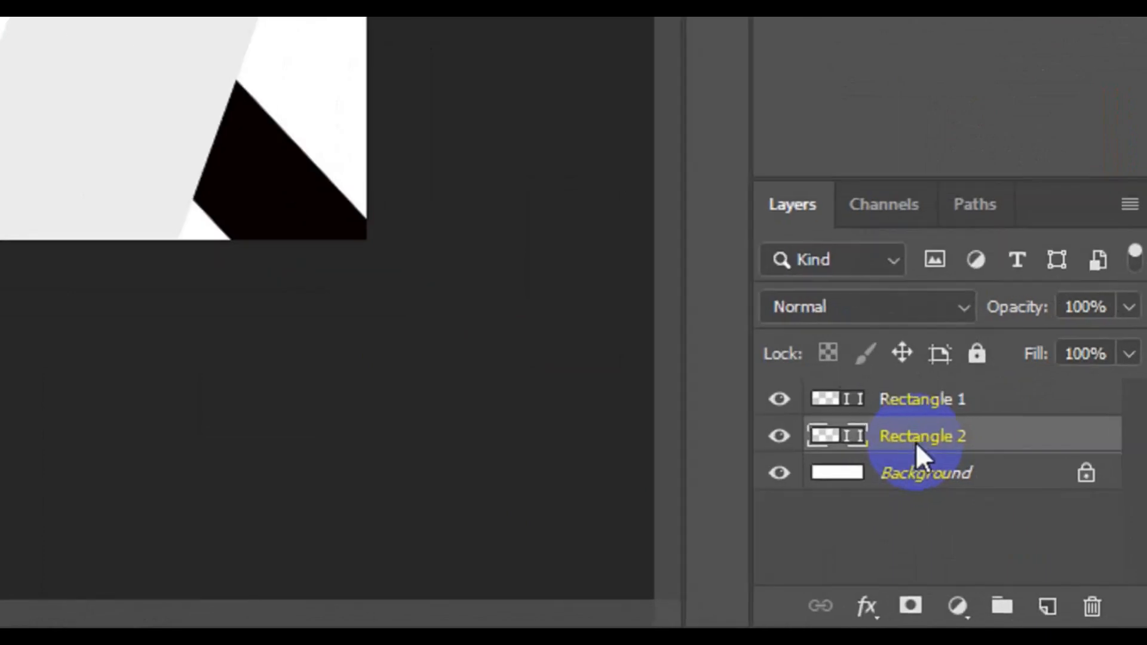
Duplicate the black rectangle's layer within the document, removing "copy" from the new layer's name so it reads Rectangle 2
right_click(995, 506)
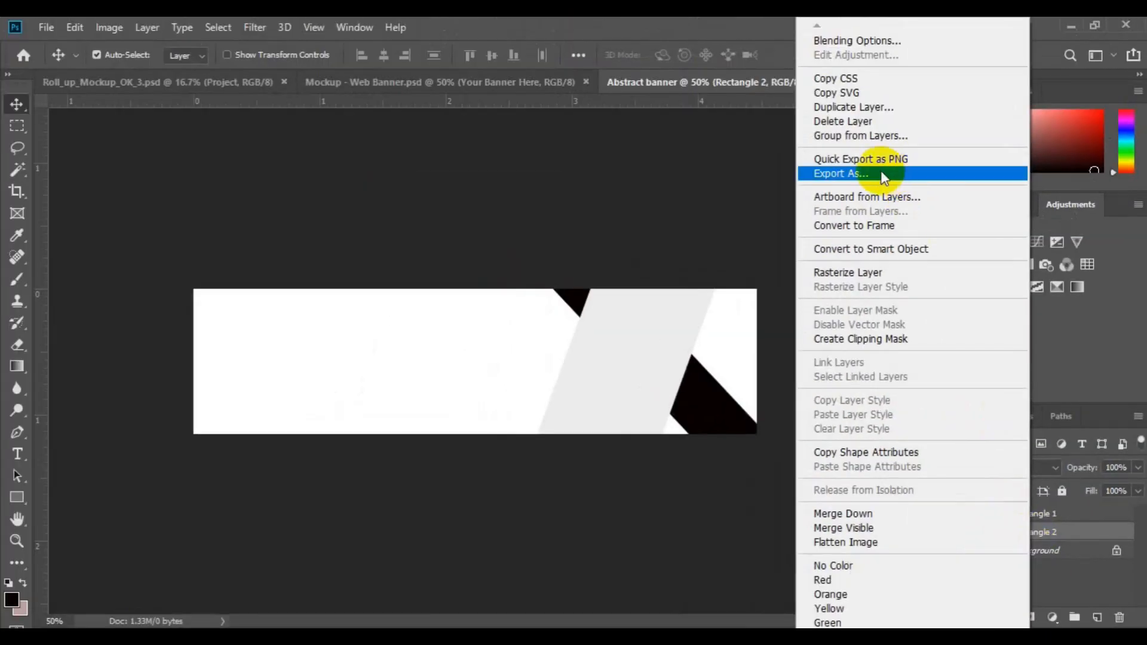
click(858, 111)
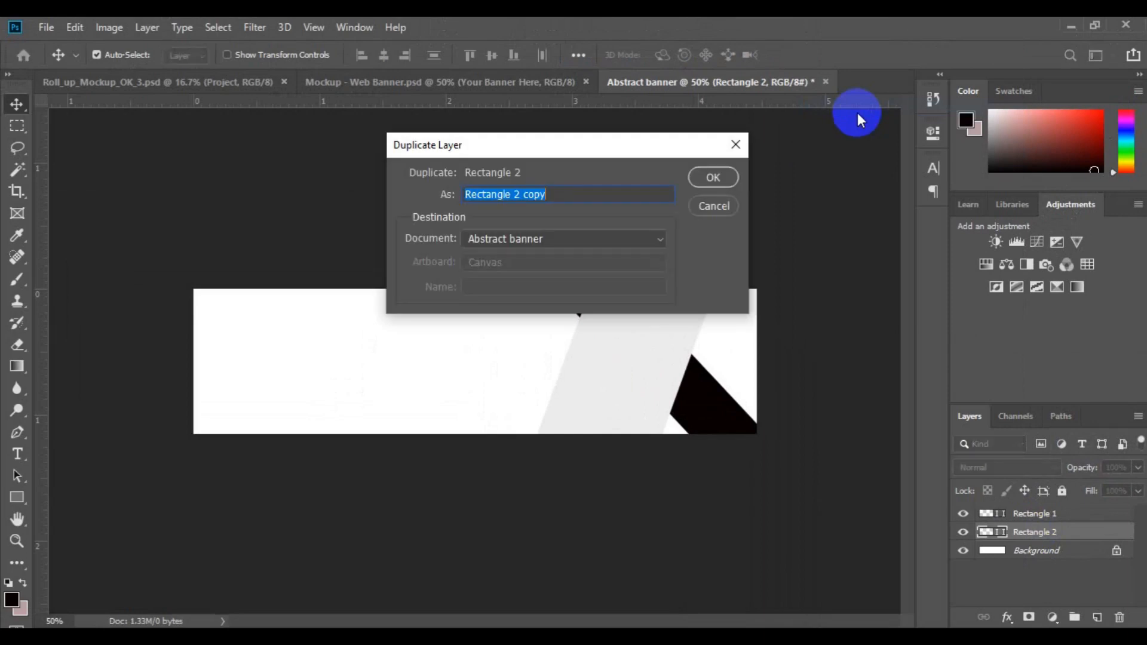
key(Right)
key(BackSpace)
key(BackSpace)
key(BackSpace)
key(BackSpace)
click(714, 177)
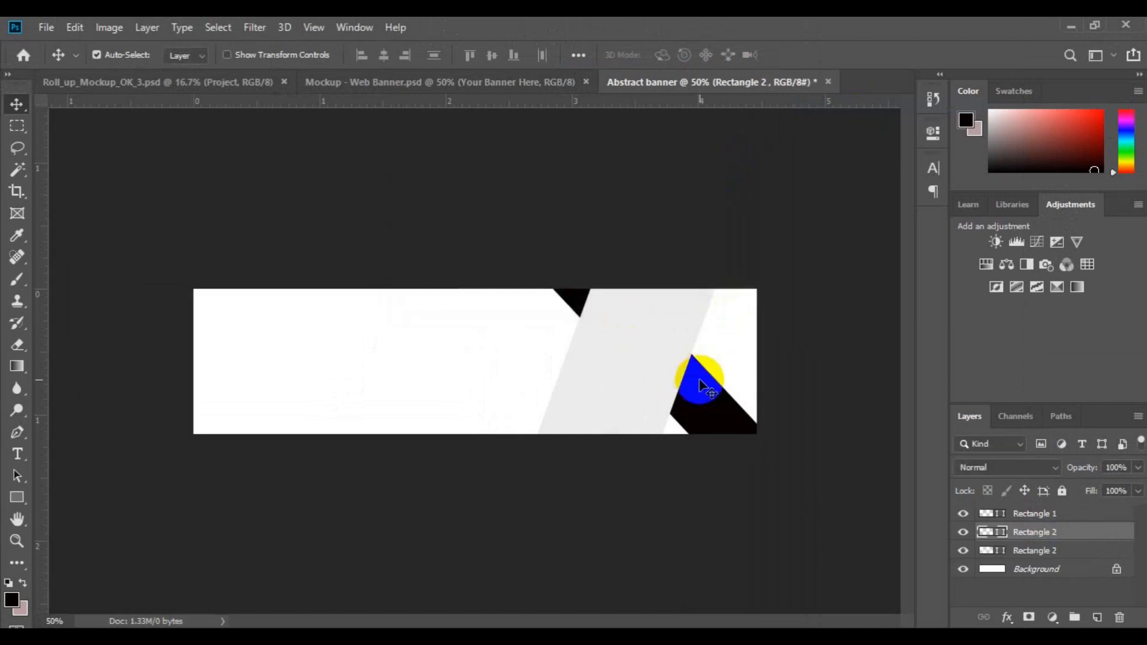
Recolor the duplicated rectangle dark grey and move it left so it runs alongside the black one
double_click(997, 533)
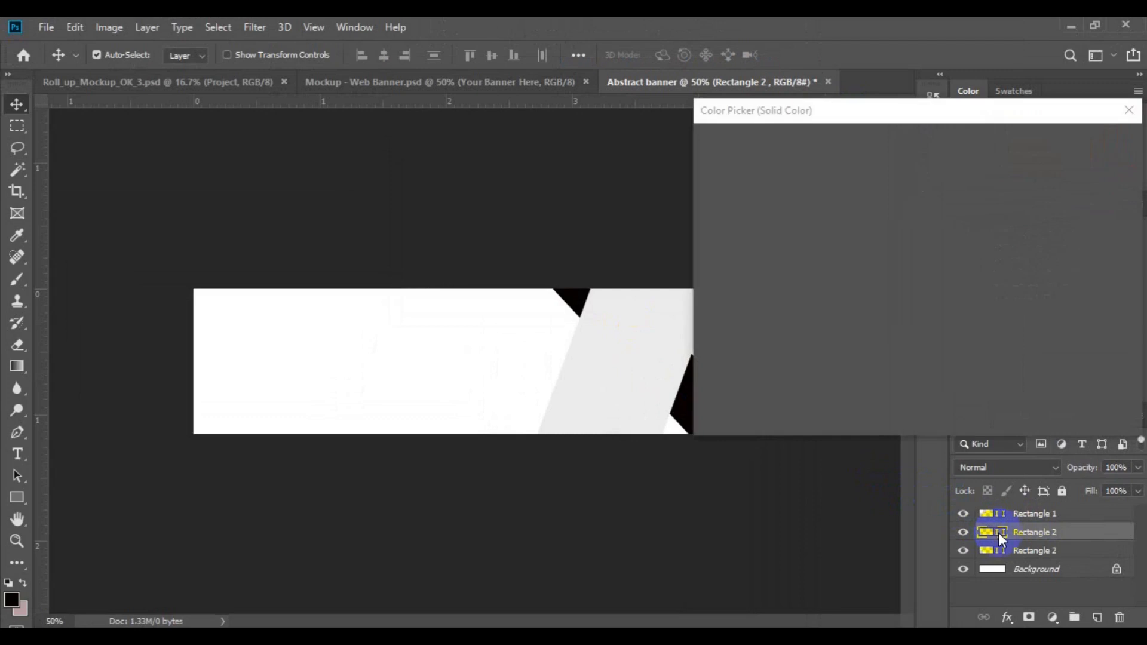
drag(745, 310, 714, 294)
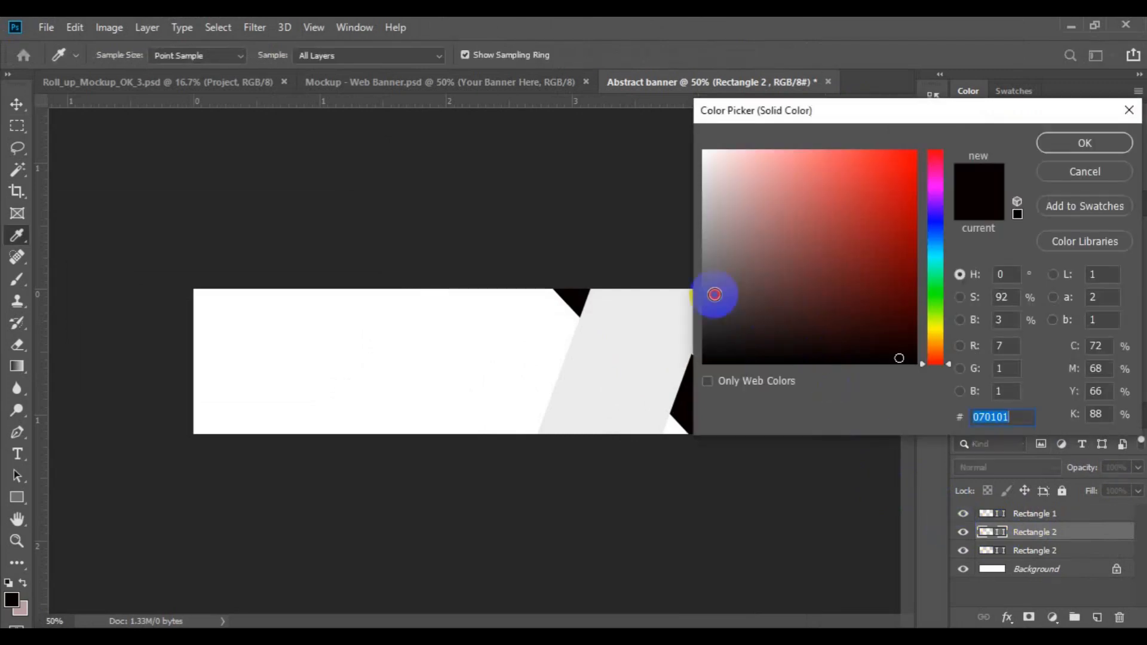
click(1064, 143)
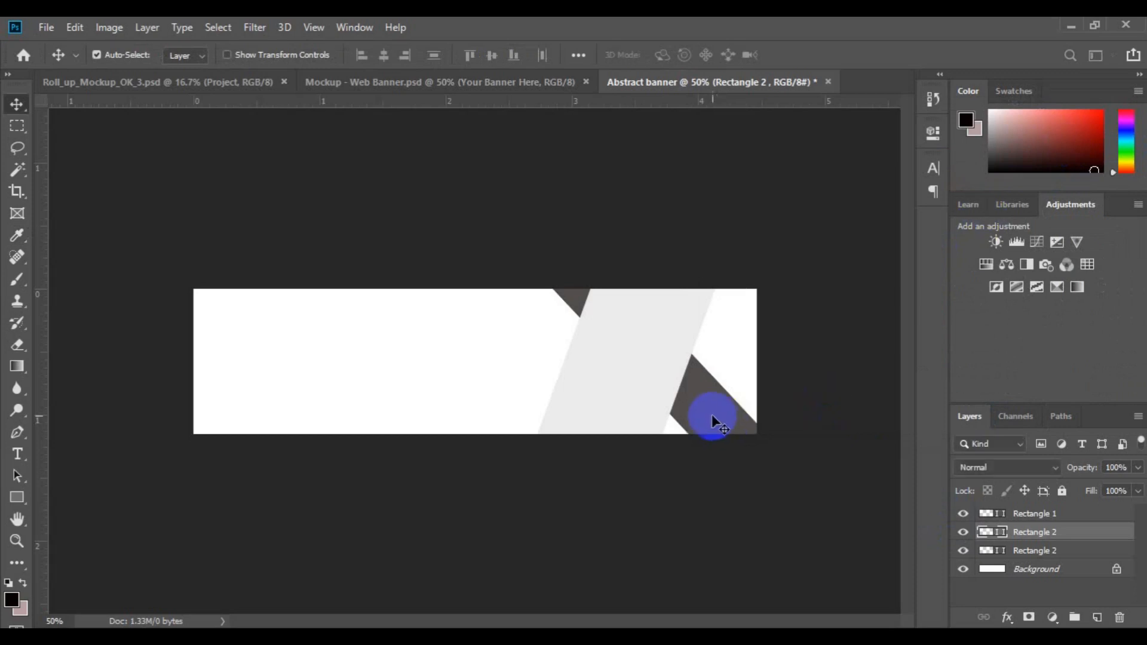
drag(704, 426, 636, 422)
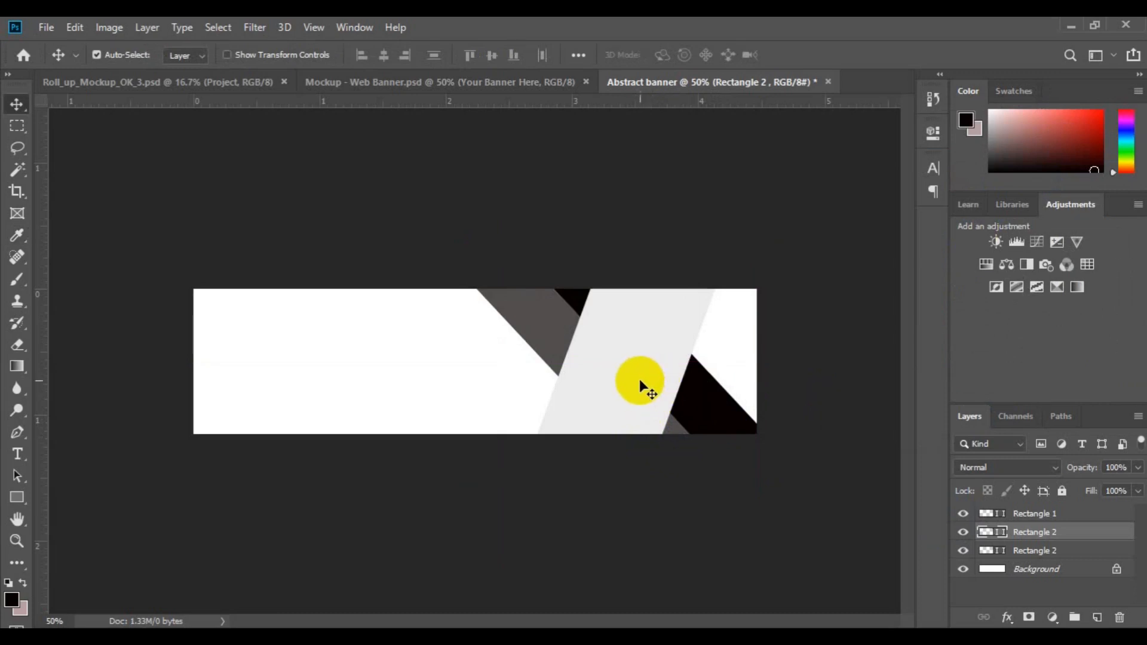
Shift the light grey shape about 0.08 in to the left and move all three rectangles together slightly further left
click(640, 382)
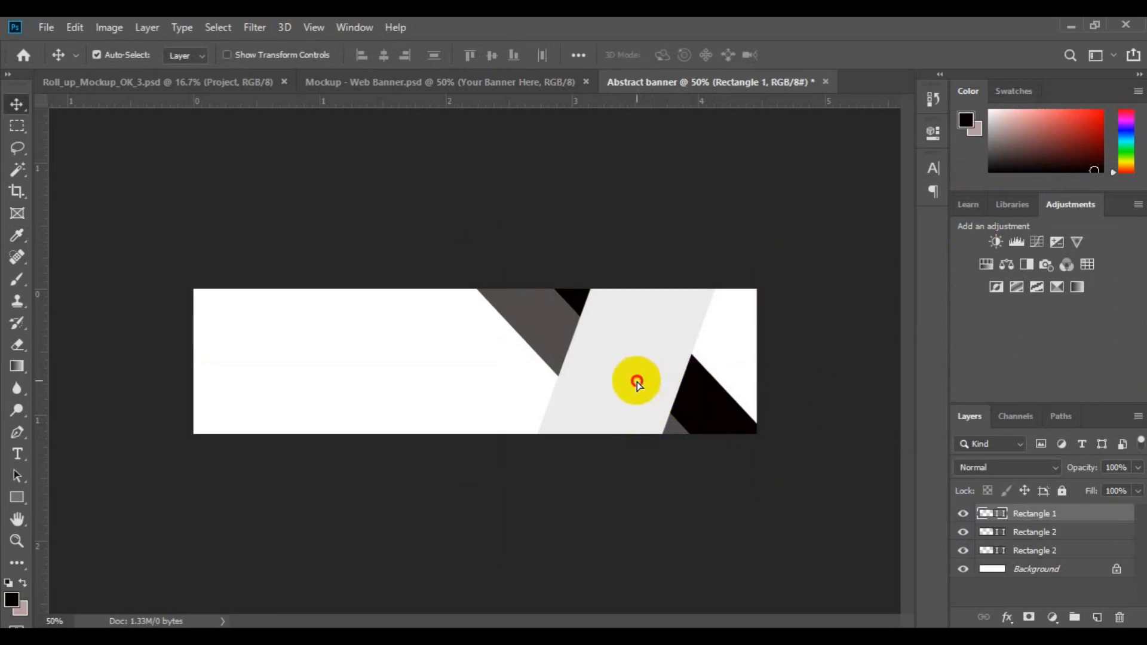
drag(635, 384, 631, 383)
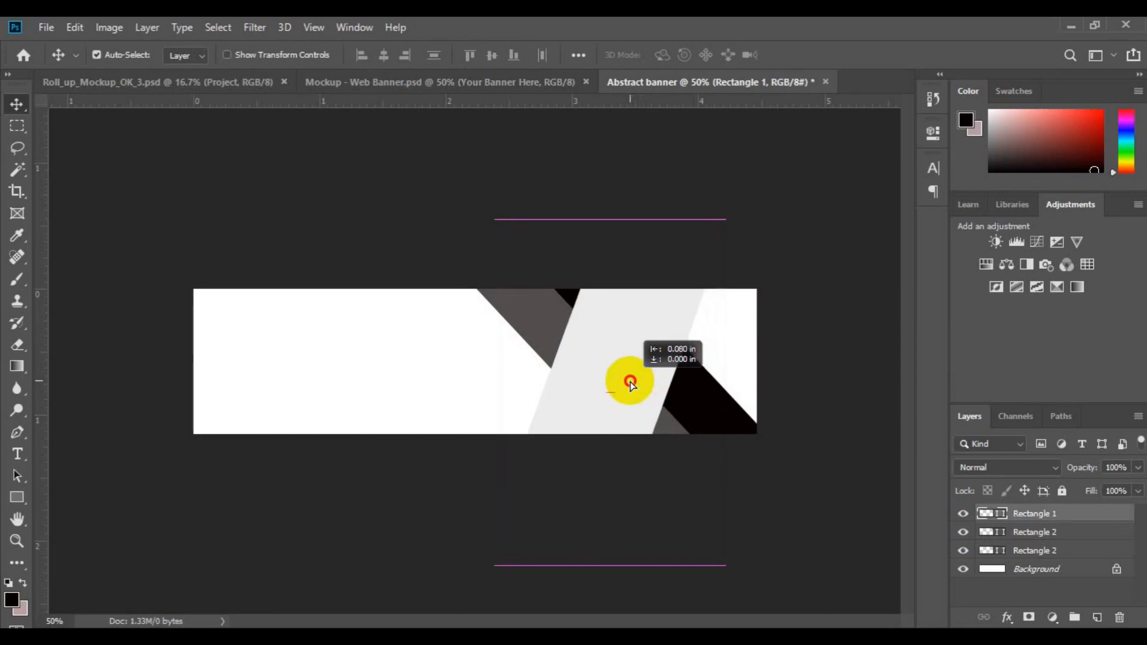
drag(631, 384, 629, 384)
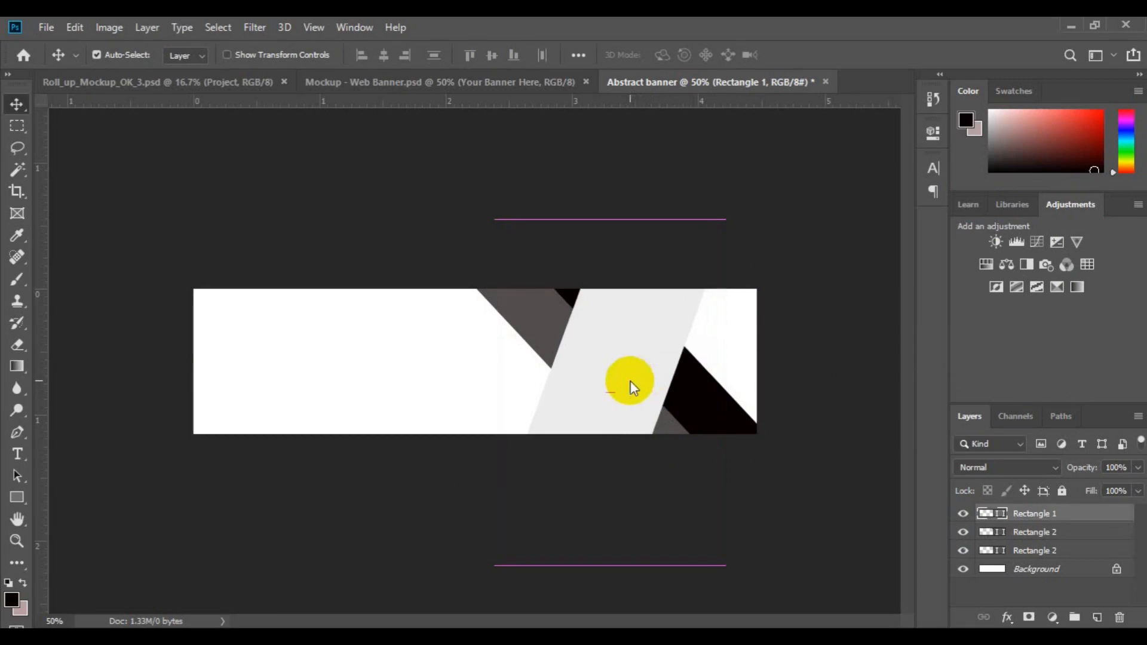
shift+click(1028, 554)
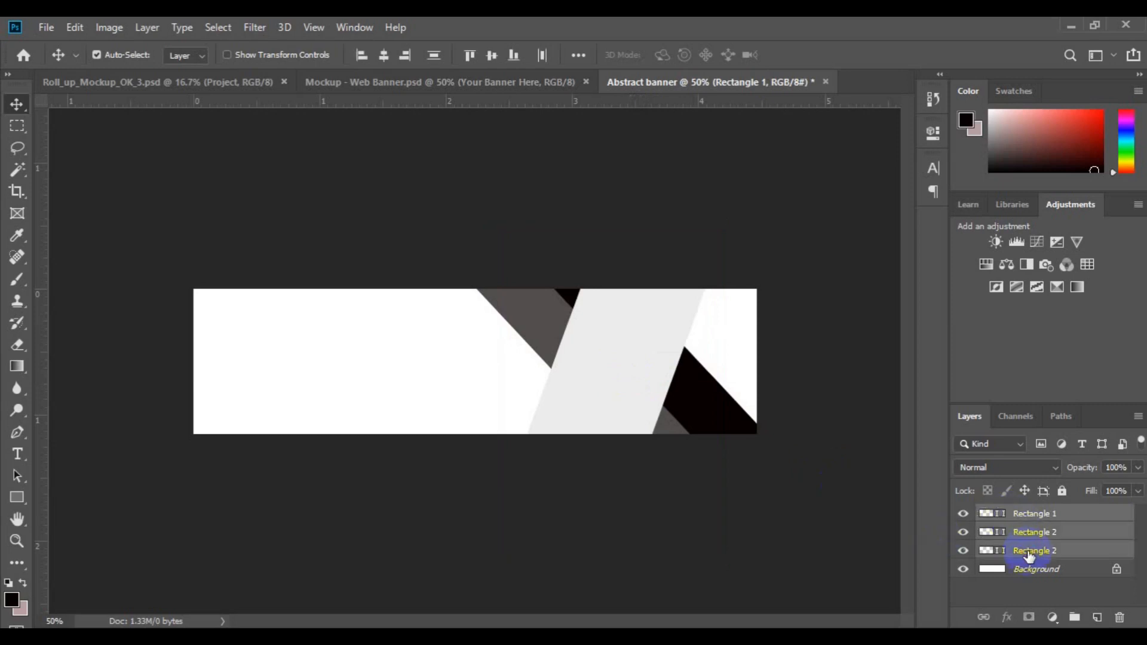
drag(627, 392, 602, 395)
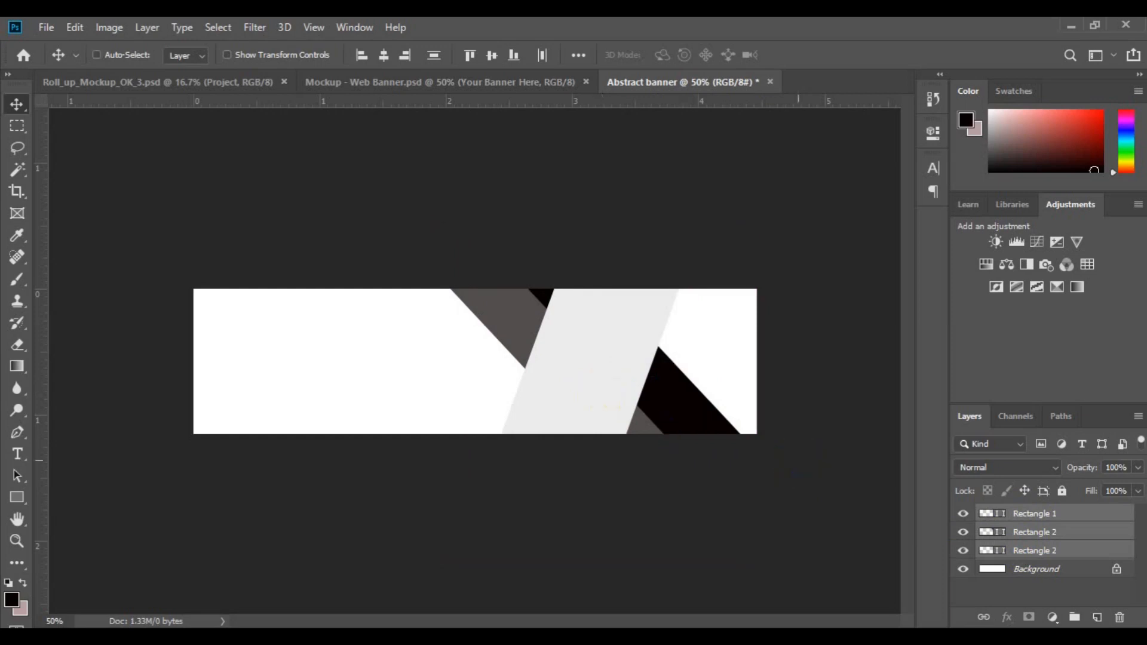
Give the light grey rectangle a white stroke about 10.14 px wide
click(1043, 515)
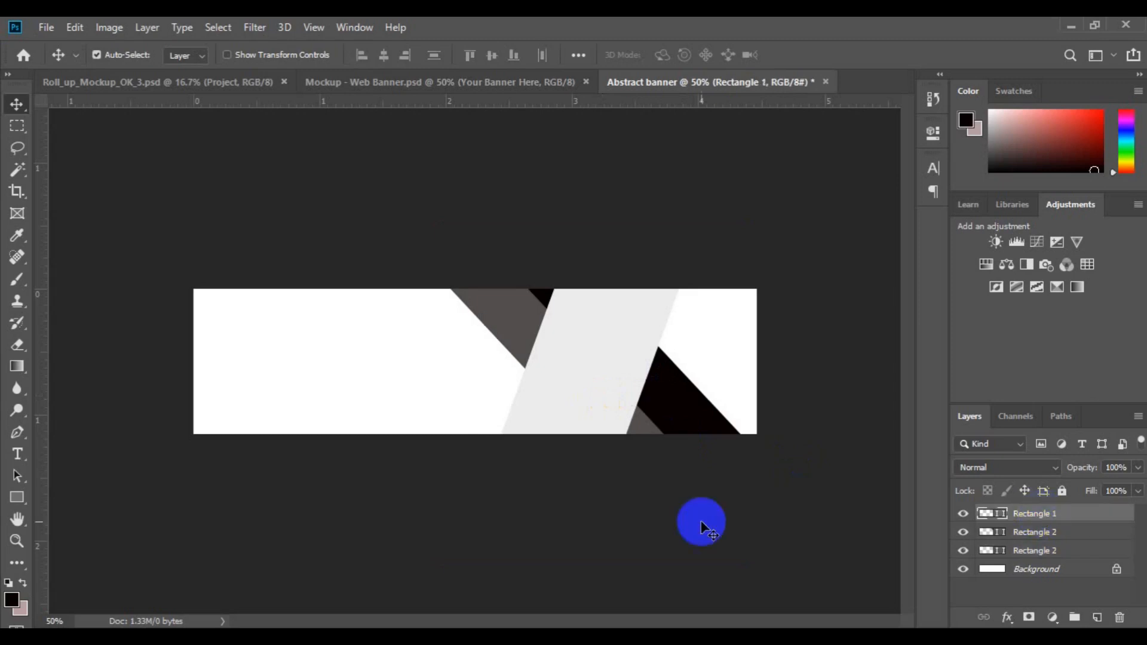
click(17, 497)
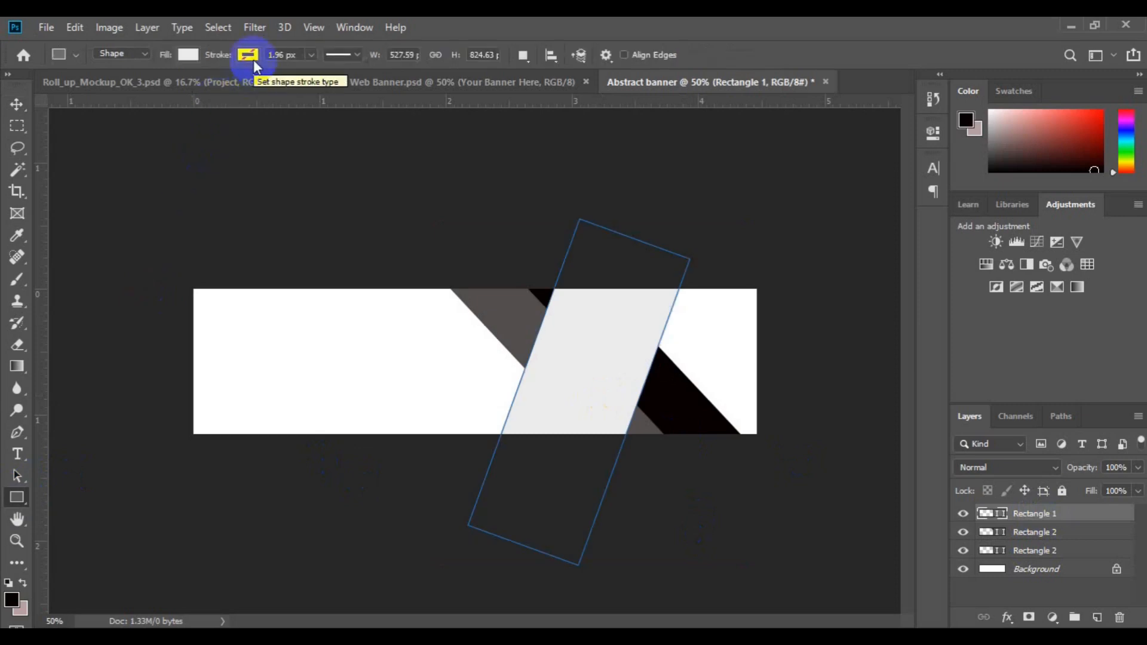
click(253, 58)
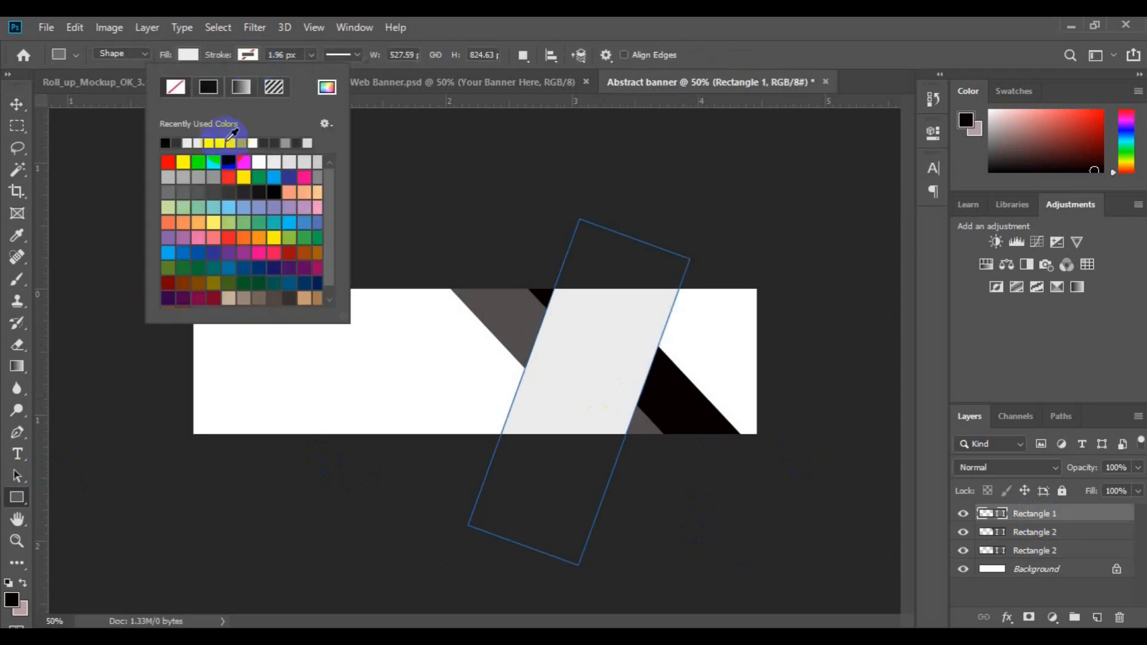
click(261, 159)
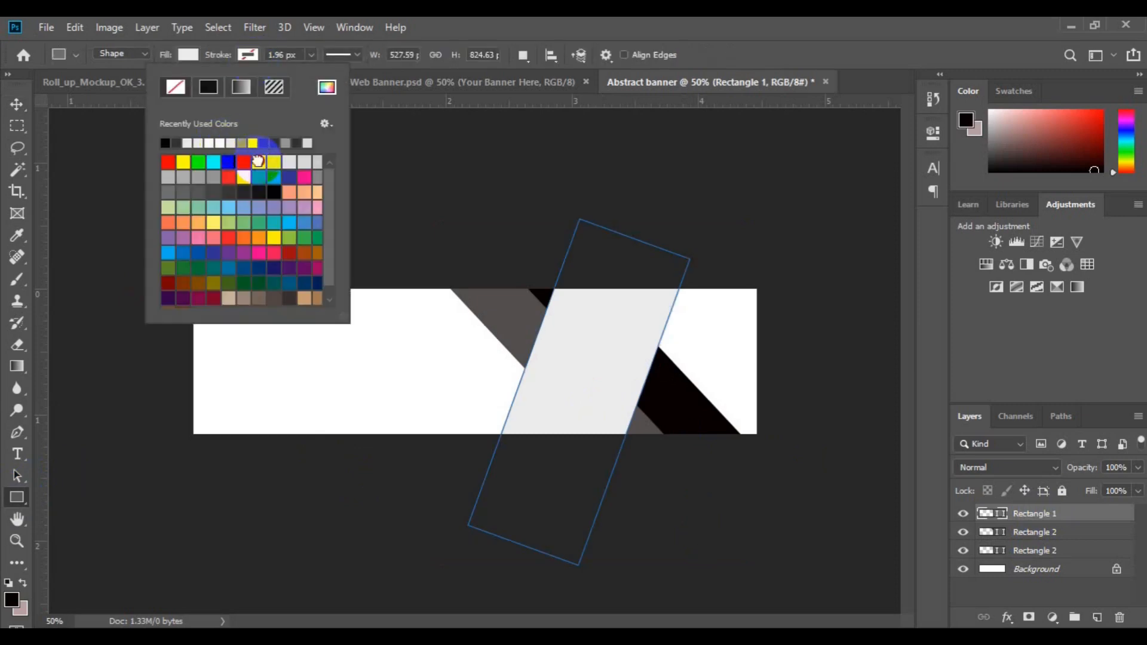
click(313, 59)
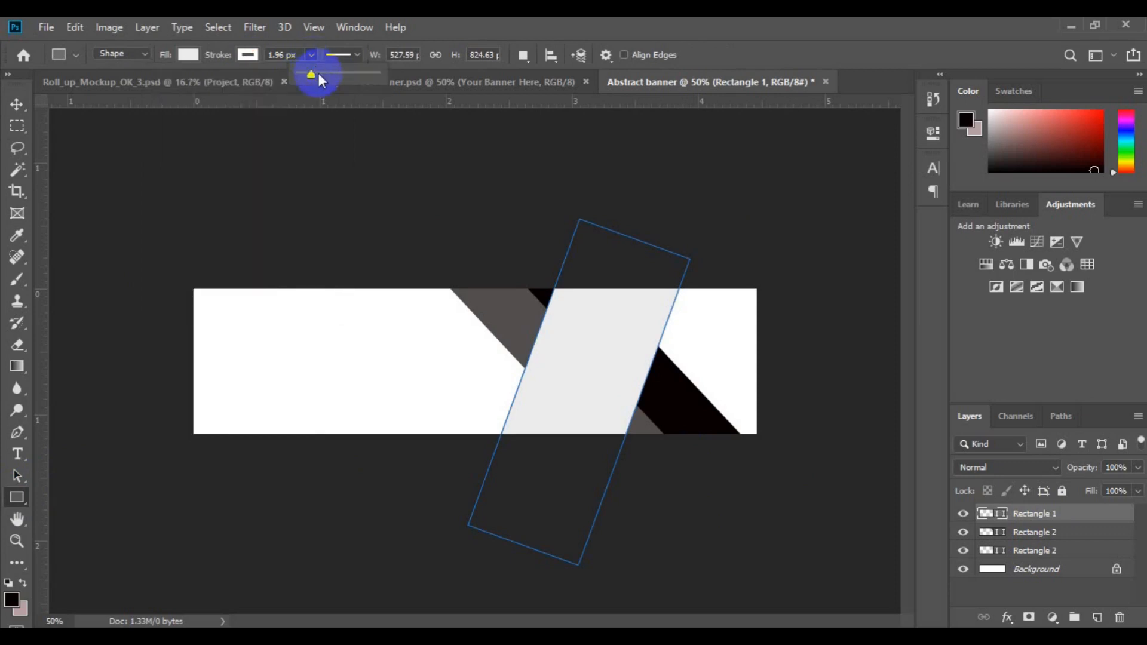
click(318, 73)
drag(318, 73, 313, 72)
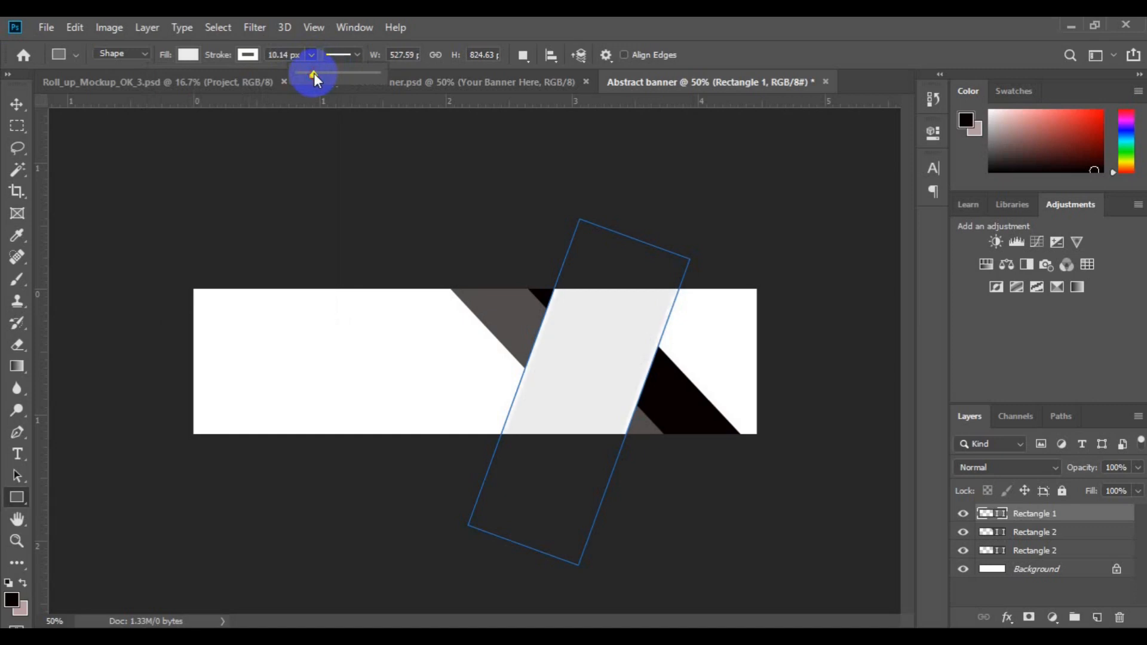
Duplicate the dark grey rectangle and place the copy across the banner's lower-left corner
click(19, 106)
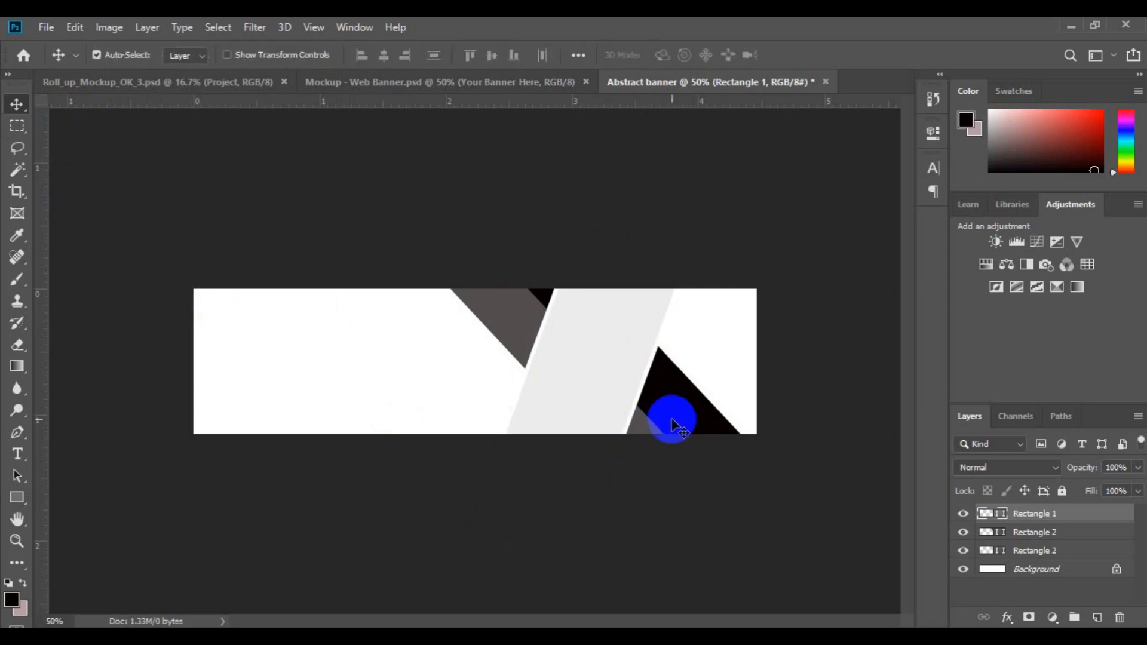
click(513, 341)
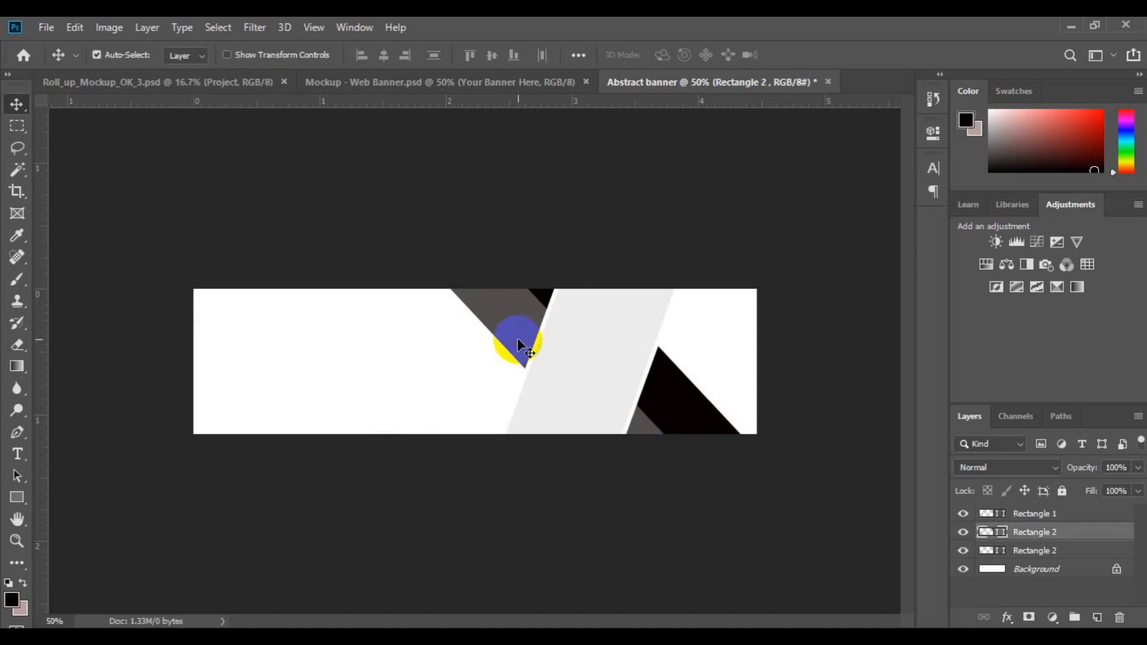
drag(518, 340, 171, 396)
drag(171, 396, 165, 402)
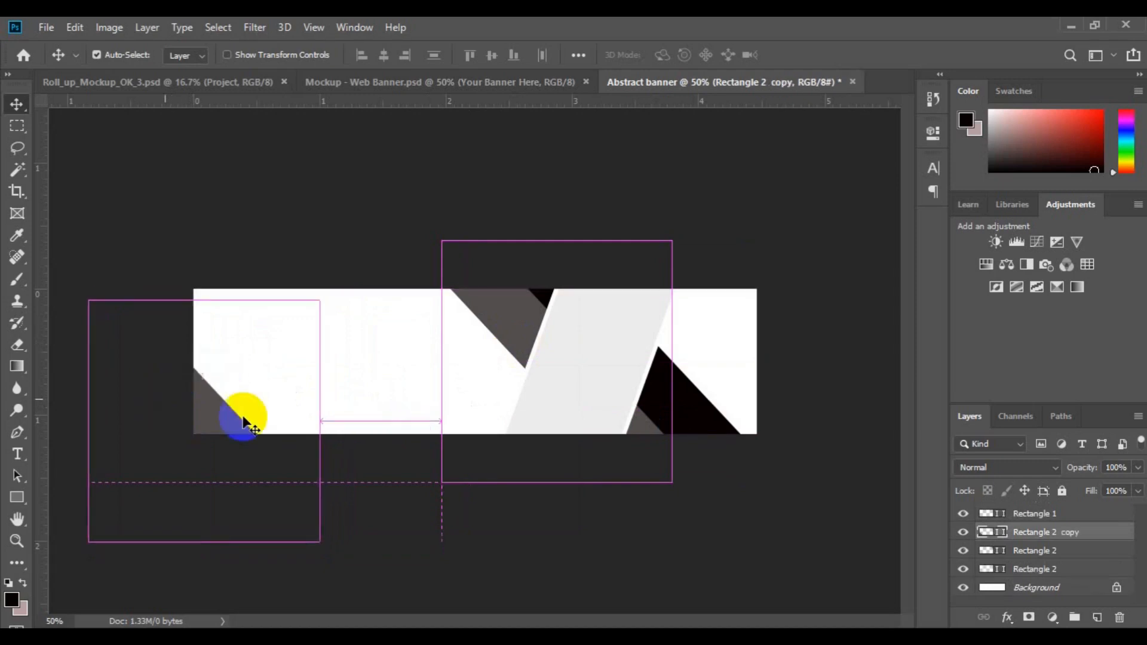
Recolor the black rectangle navy blue with hex value 022746
drag(669, 375, 717, 417)
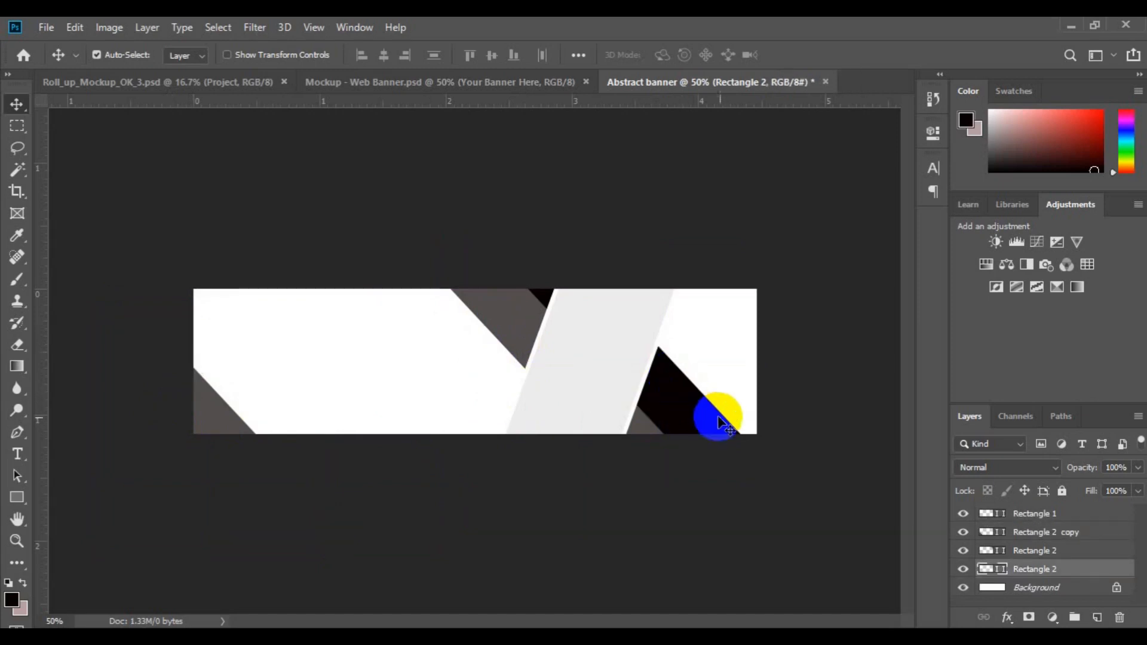
click(1001, 571)
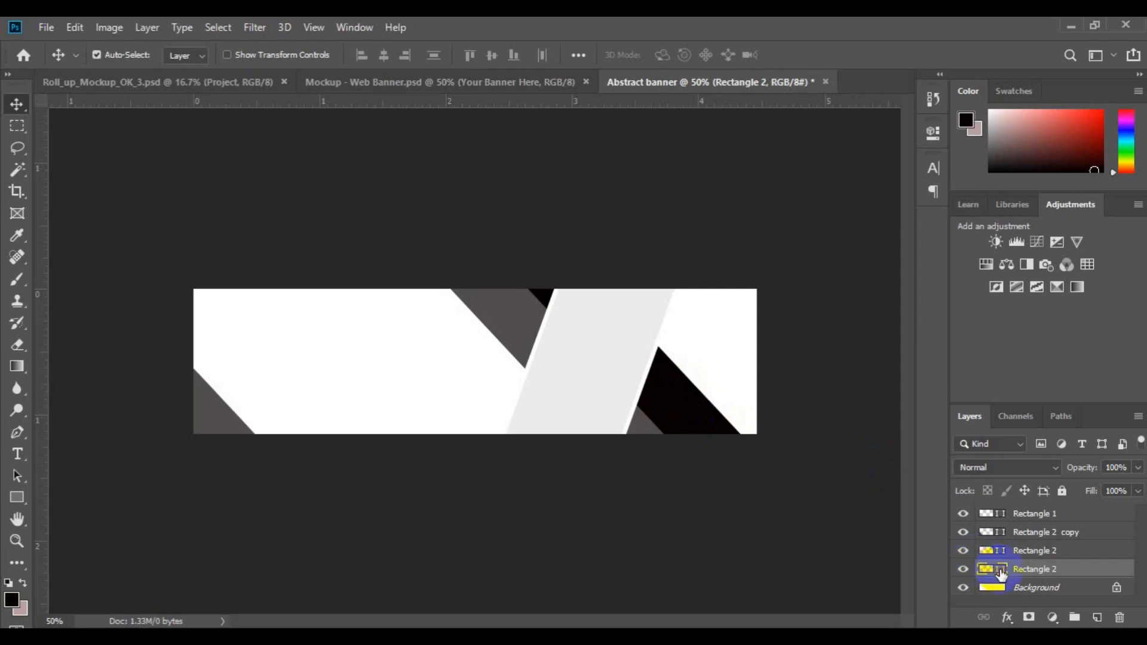
double_click(1001, 571)
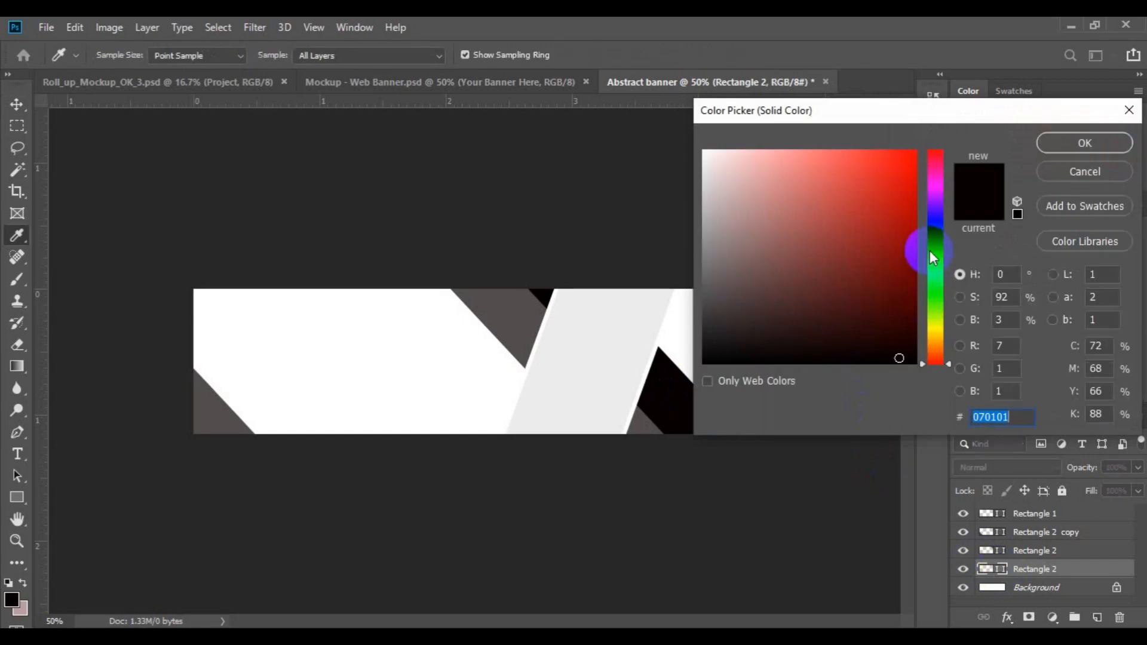
click(935, 249)
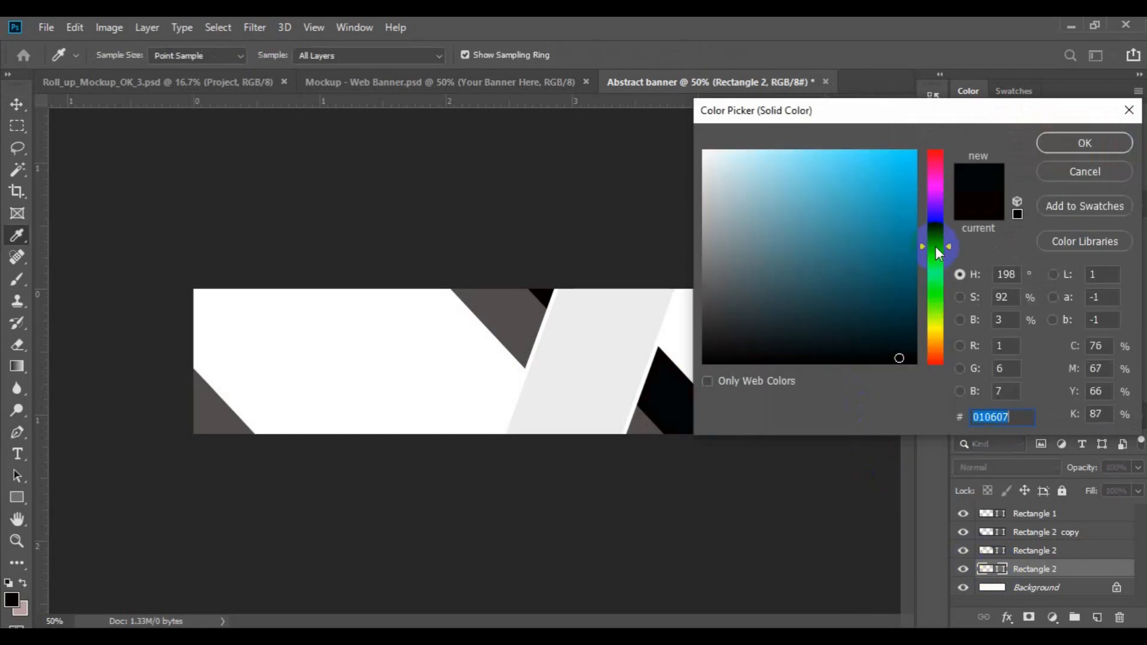
click(935, 246)
click(935, 241)
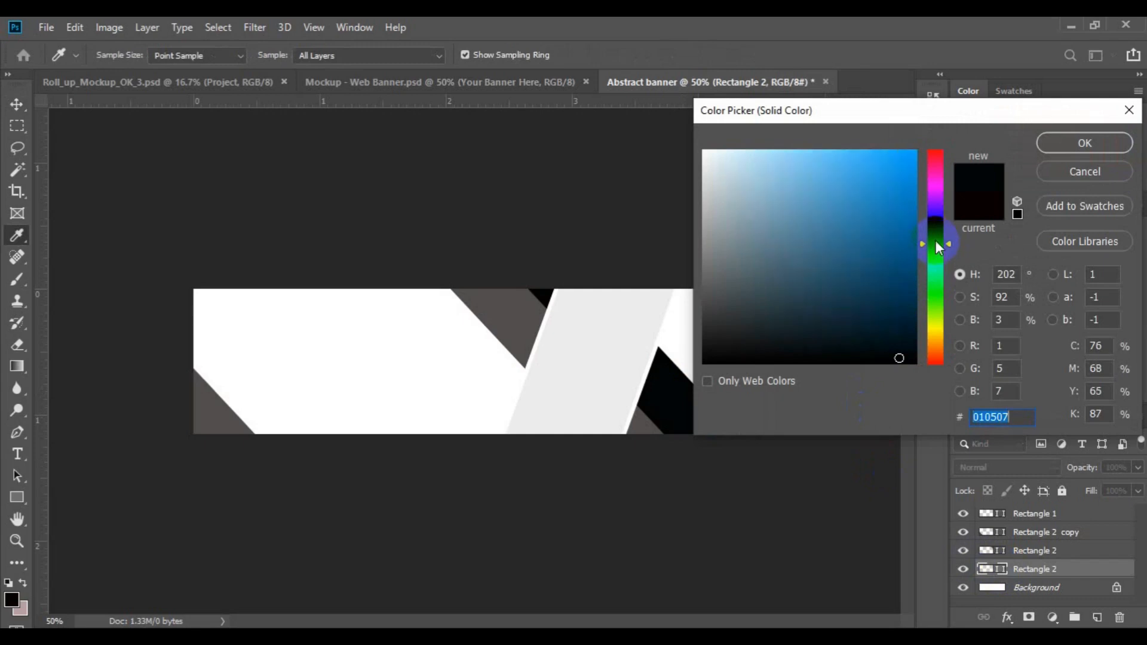
click(910, 305)
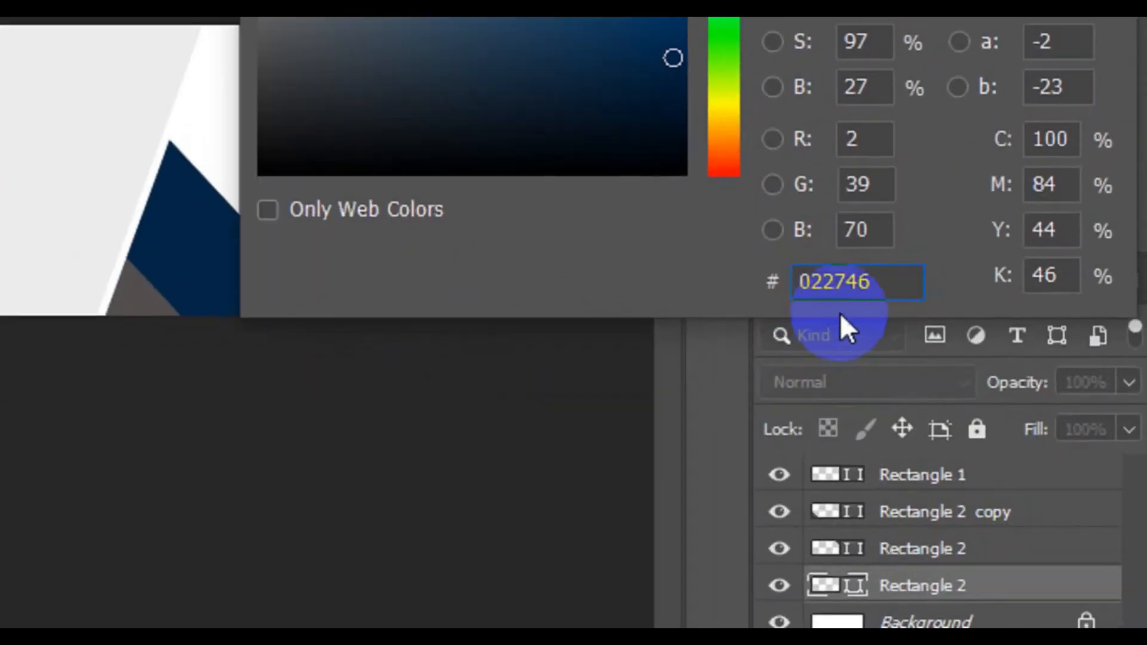
key(ctrl+a)
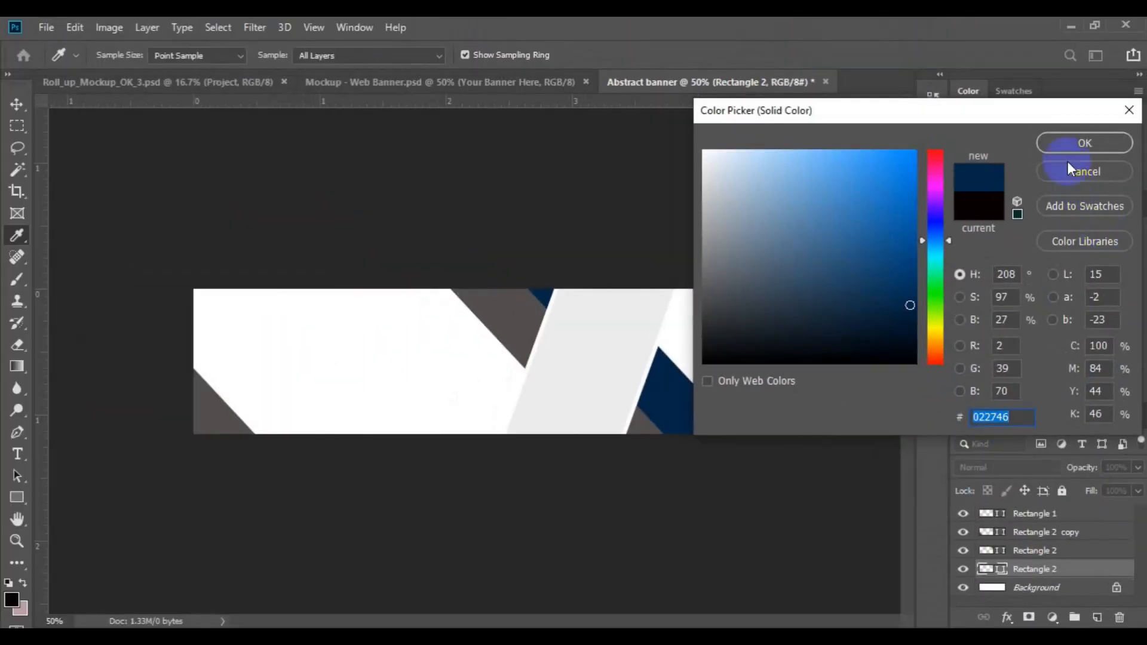
click(1067, 146)
Recolor the dark grey rectangle beside the navy one orange, using hex value f7a81e
click(553, 305)
click(503, 319)
click(504, 320)
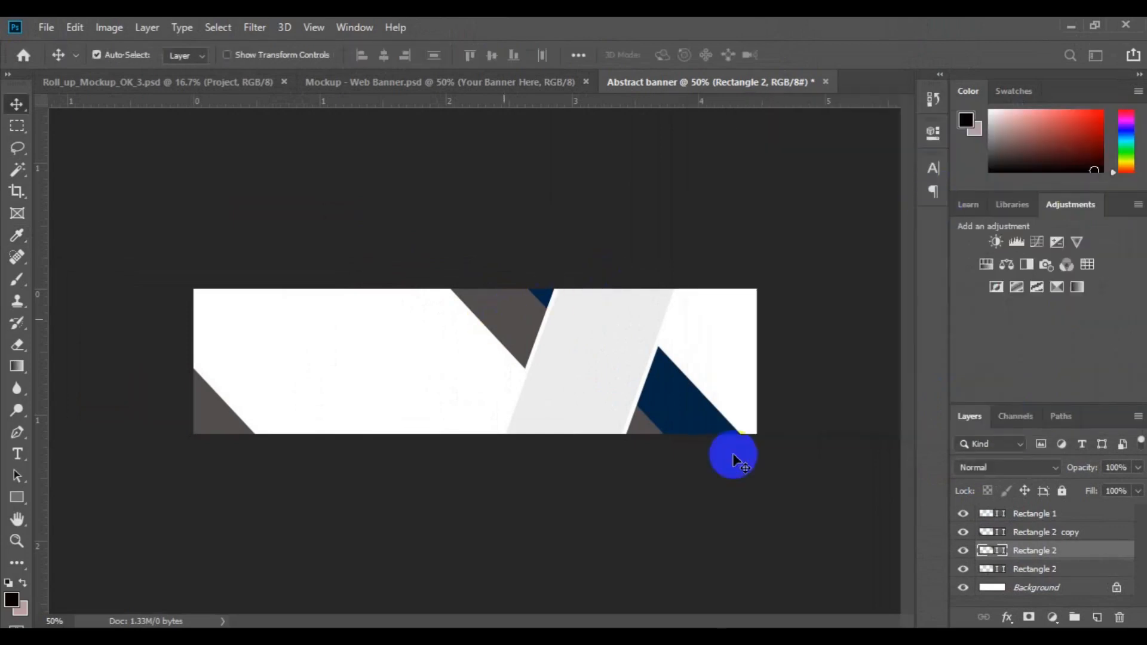
double_click(1001, 551)
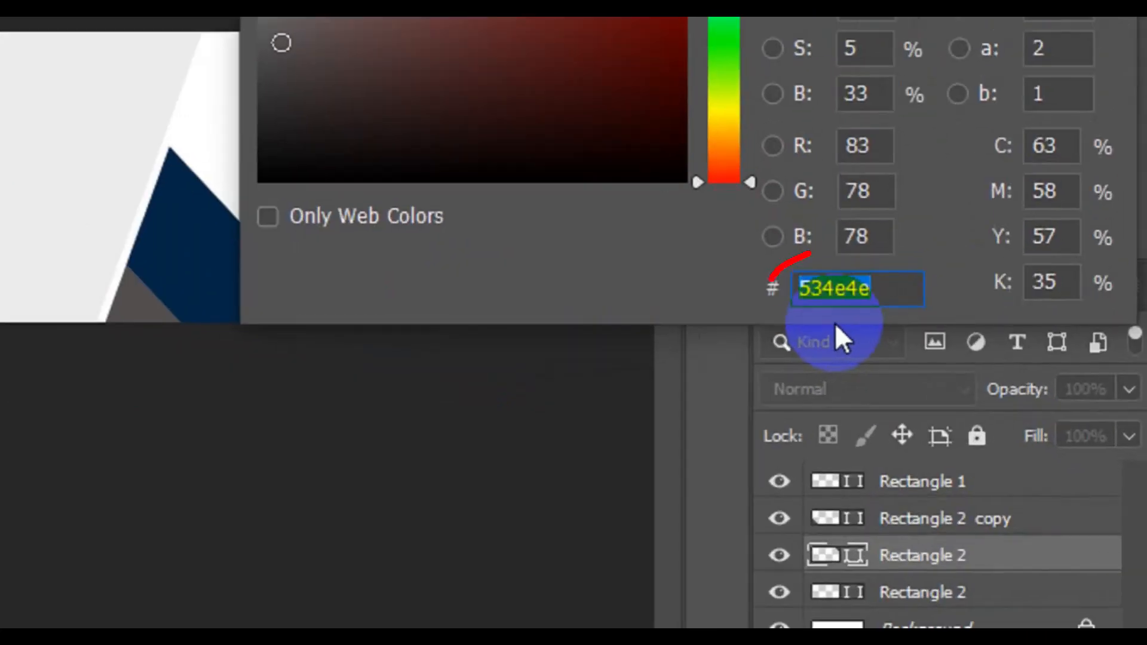
text(f7a81e)
drag(882, 290, 799, 291)
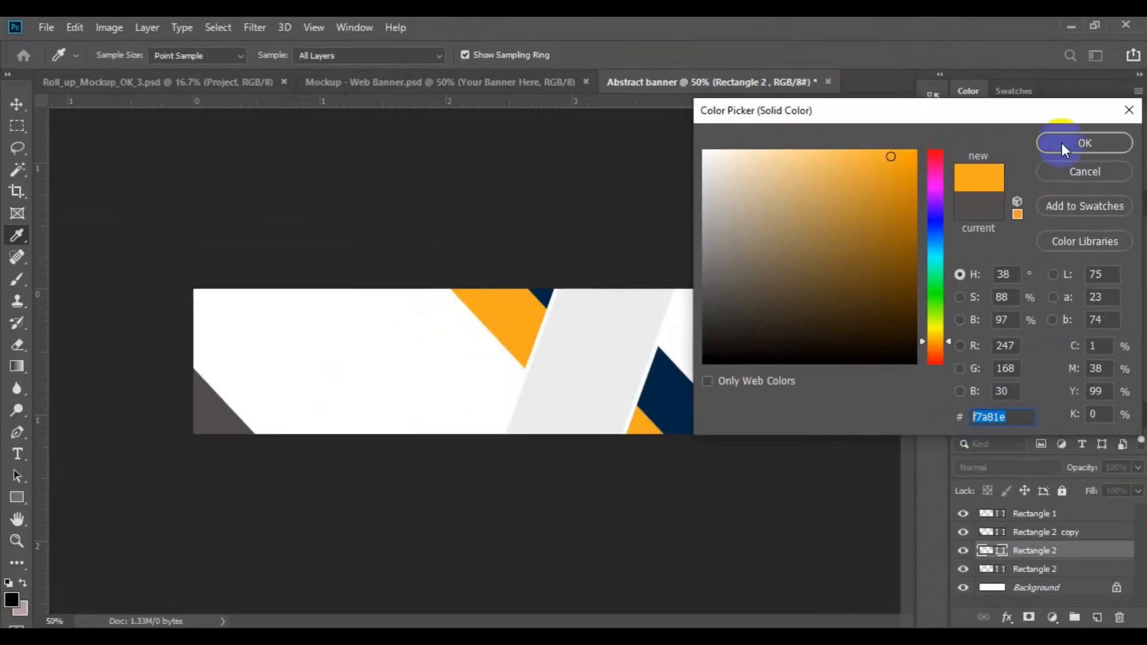
click(1062, 142)
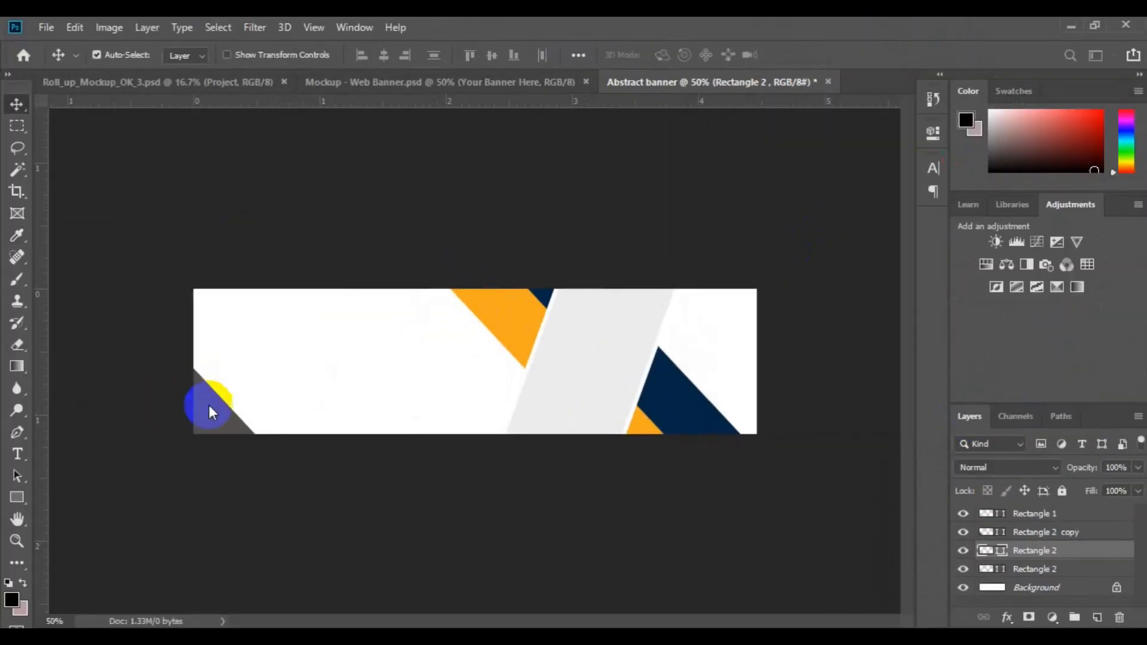
Recolor the dark grey corner shape with the navy blue sampled from the large slanted rectangle
click(206, 420)
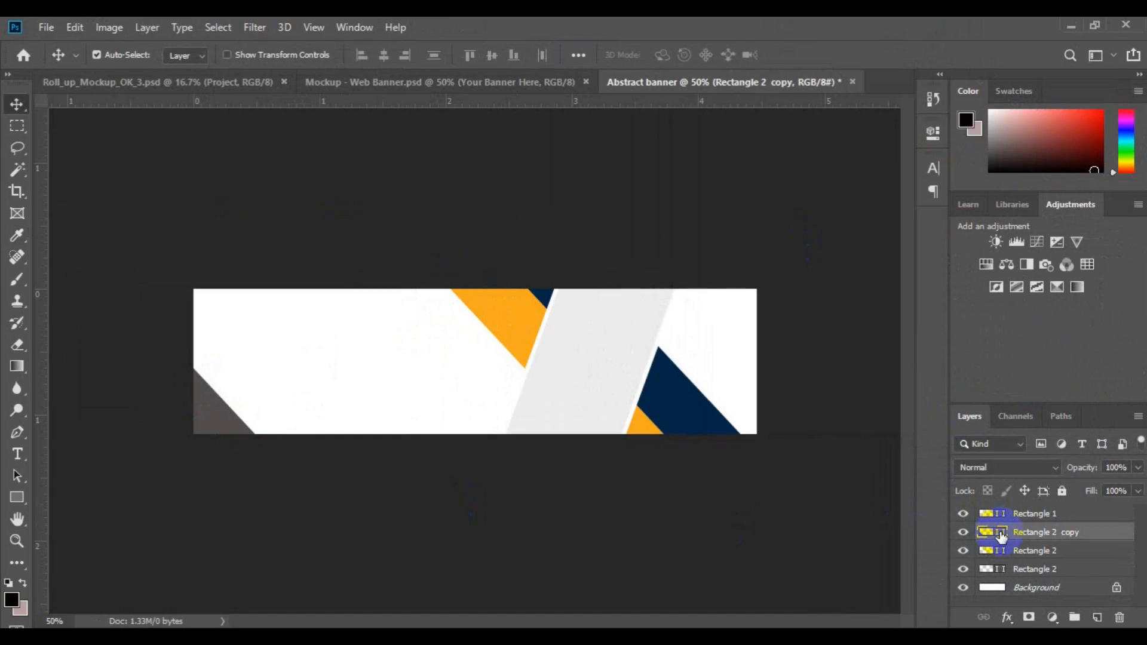
double_click(1001, 533)
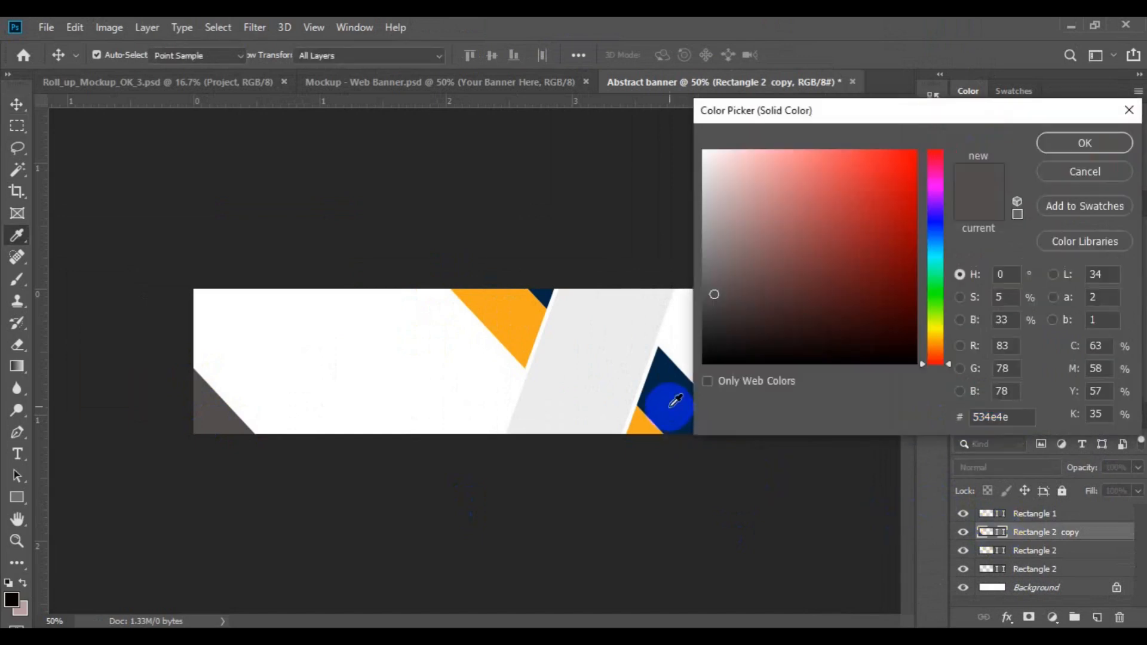
click(672, 404)
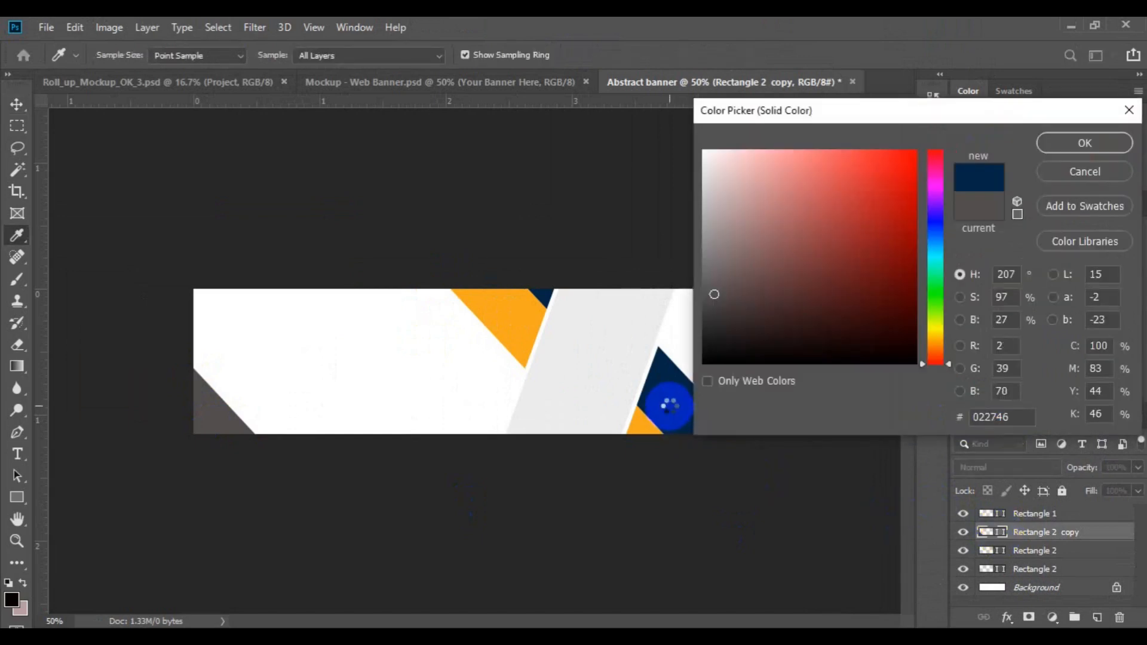
click(1072, 144)
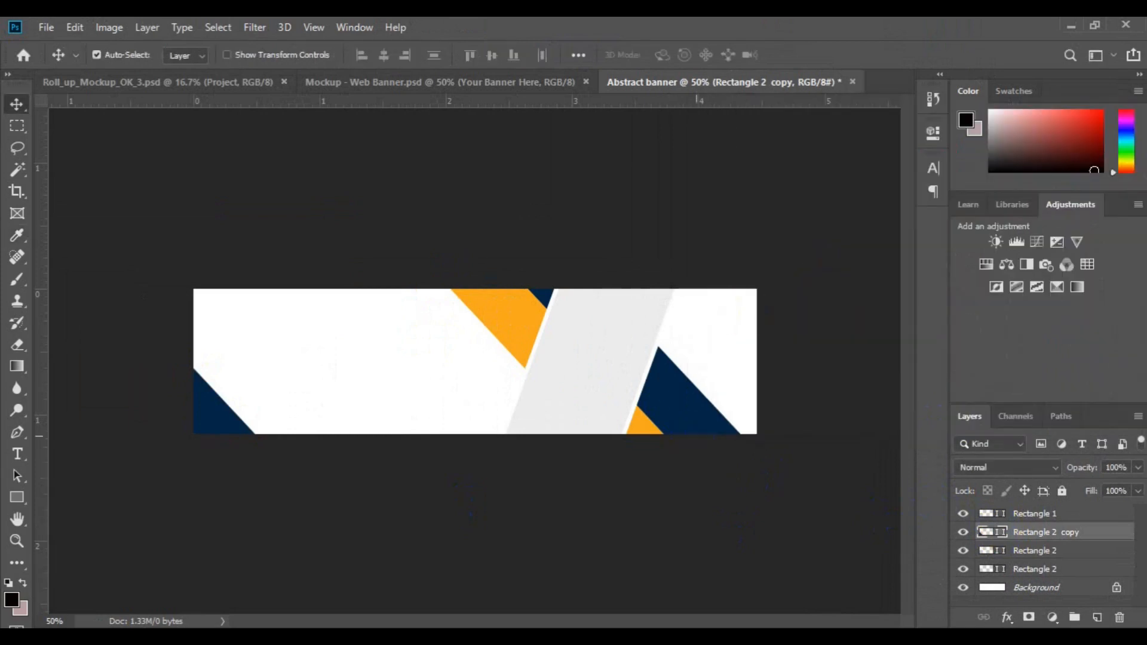
Place the image ff10 from the freepik stockpoto folder as an embedded layer above Rectangle 1 and move it over the light grey shape
click(578, 396)
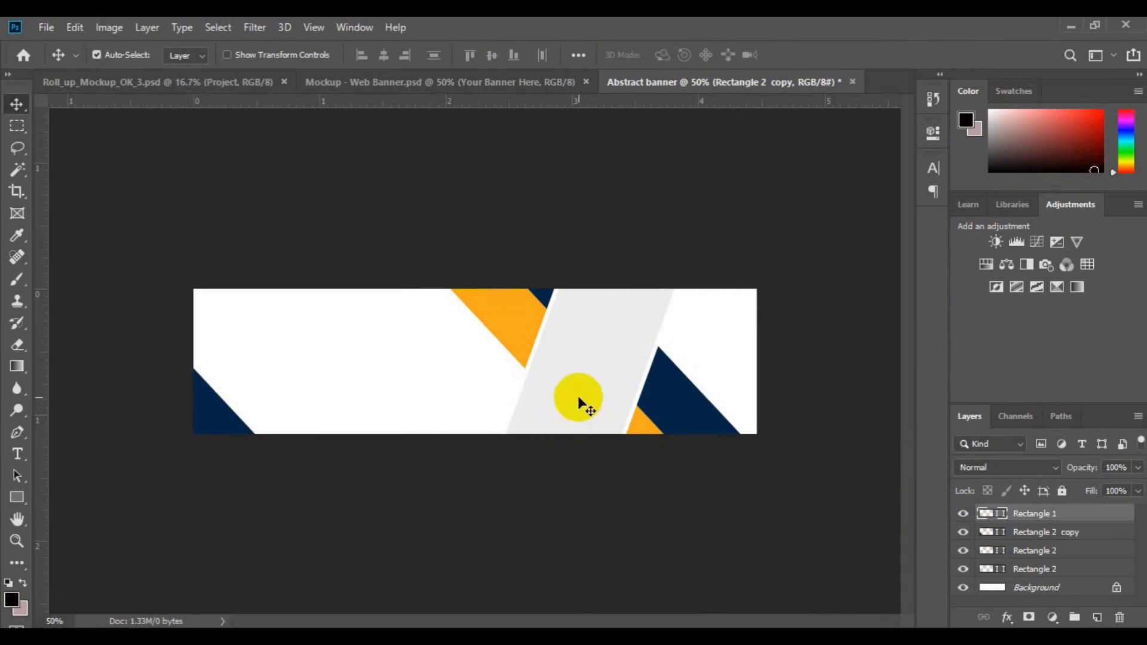
click(44, 28)
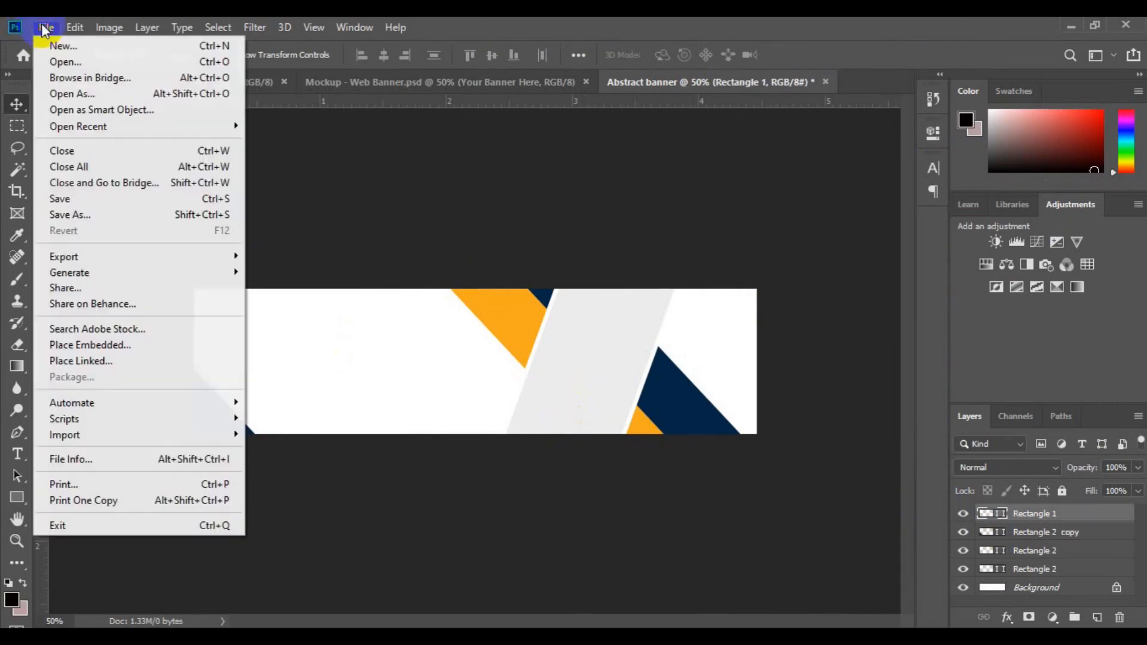
click(122, 347)
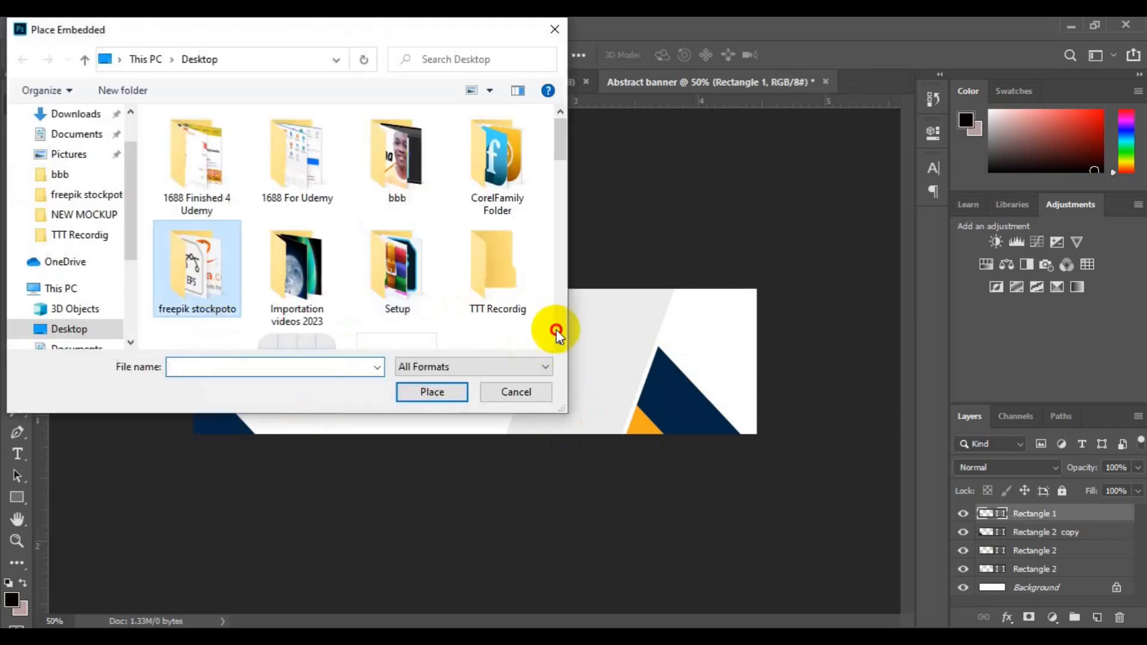
scroll(557, 331, down, 10)
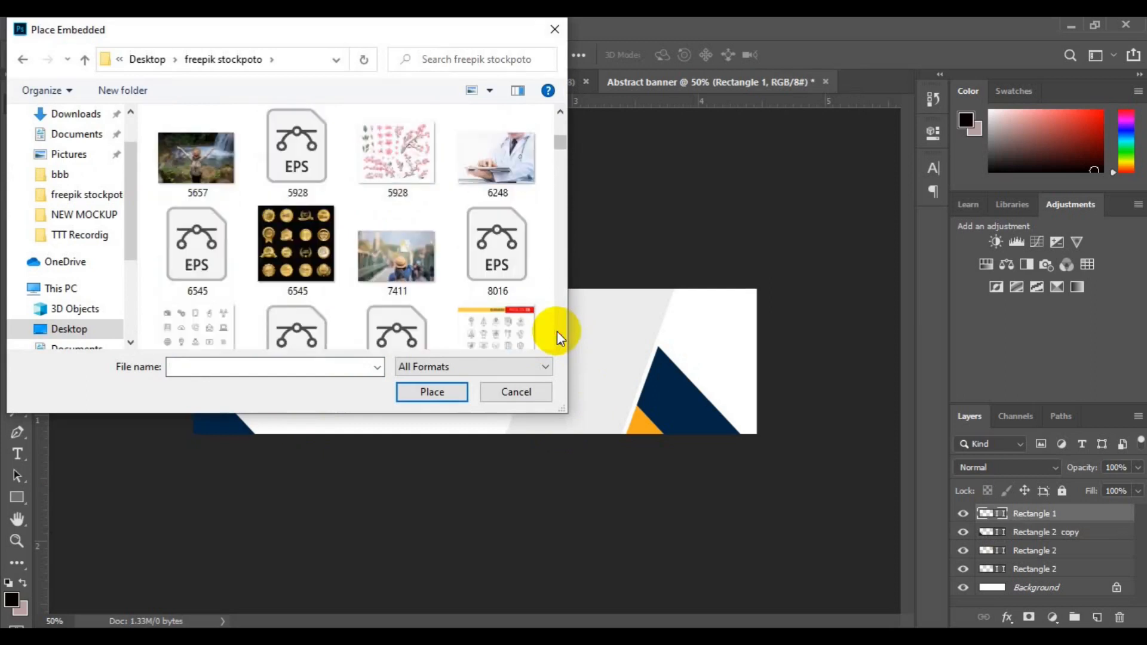
scroll(557, 331, down, 15)
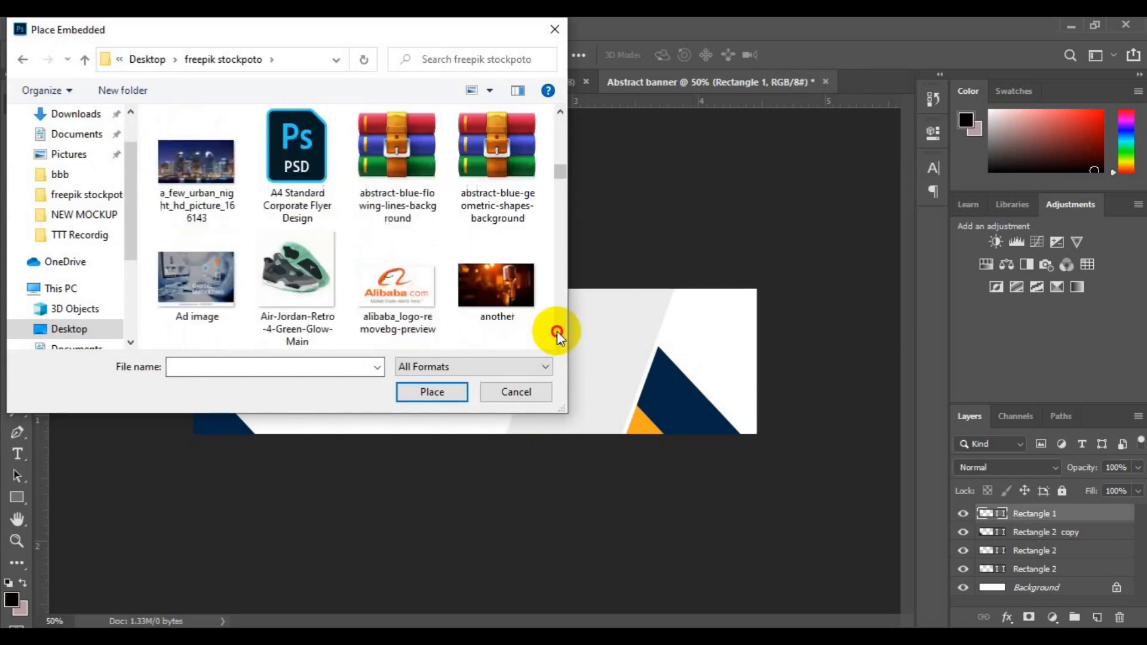
scroll(557, 331, down, 15)
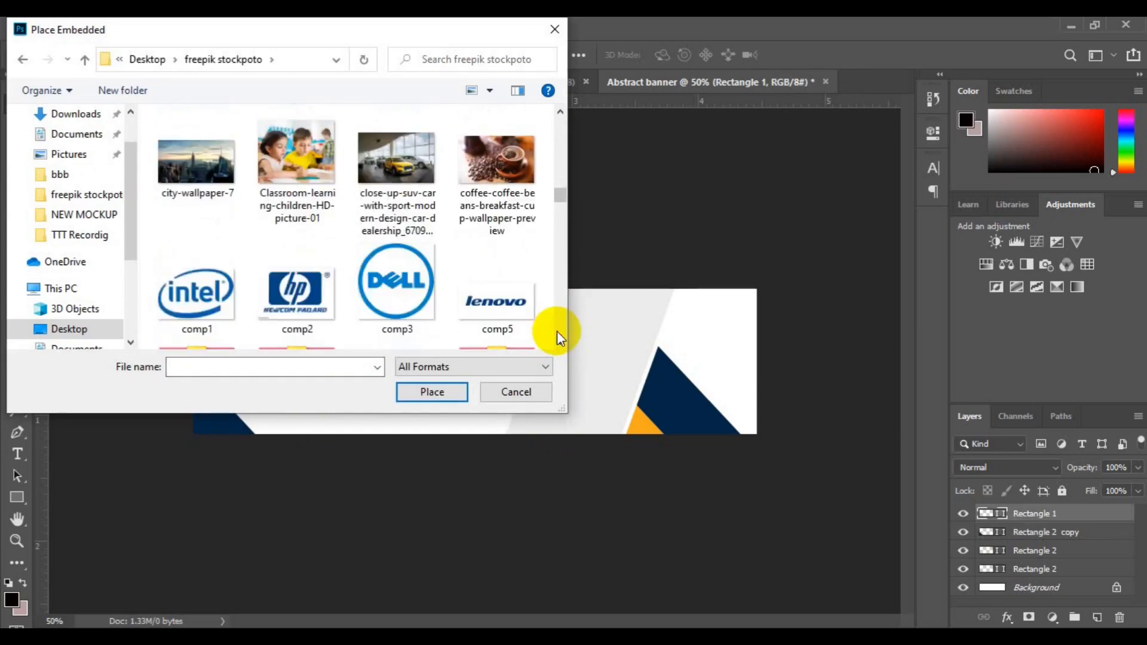
scroll(557, 331, down, 3)
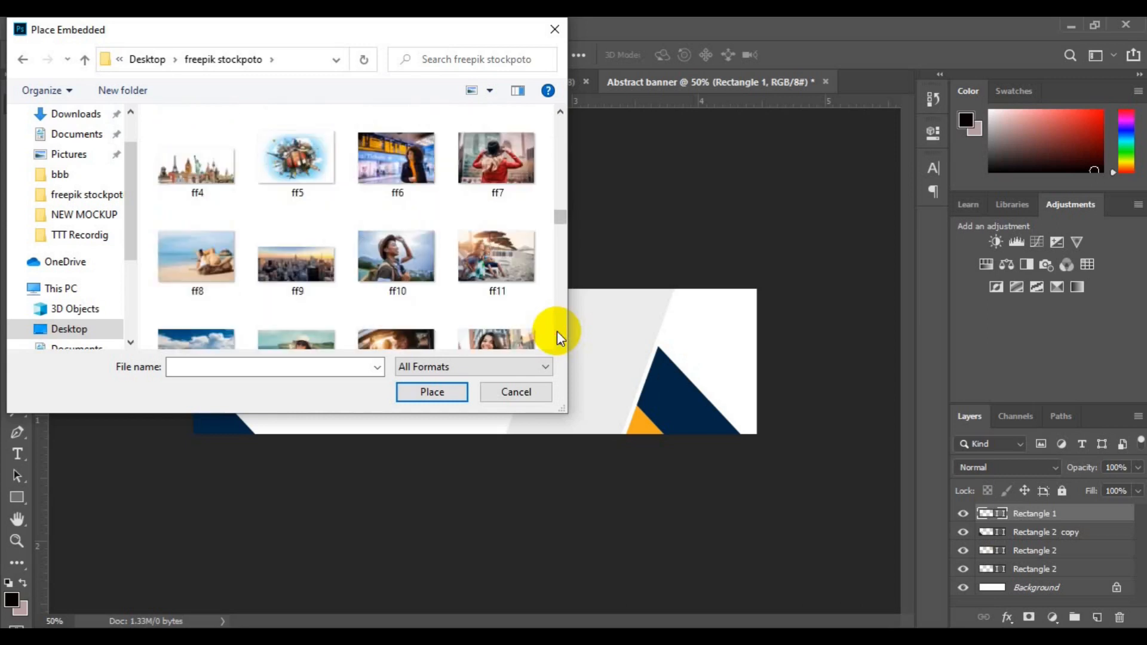
click(418, 261)
click(431, 393)
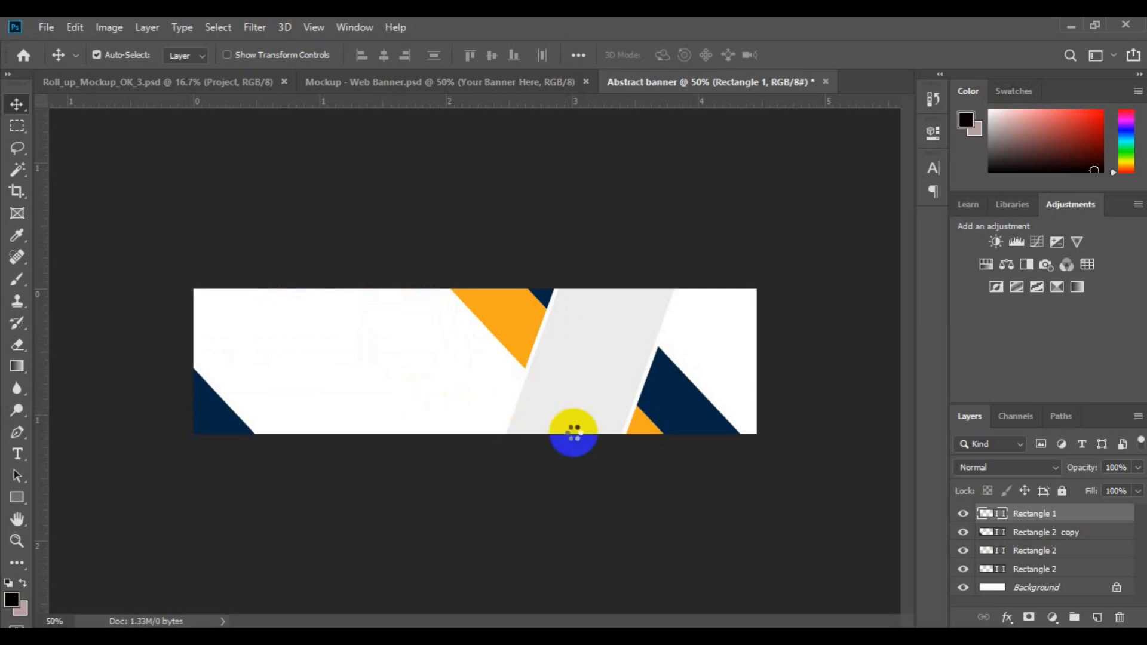
drag(487, 409, 577, 408)
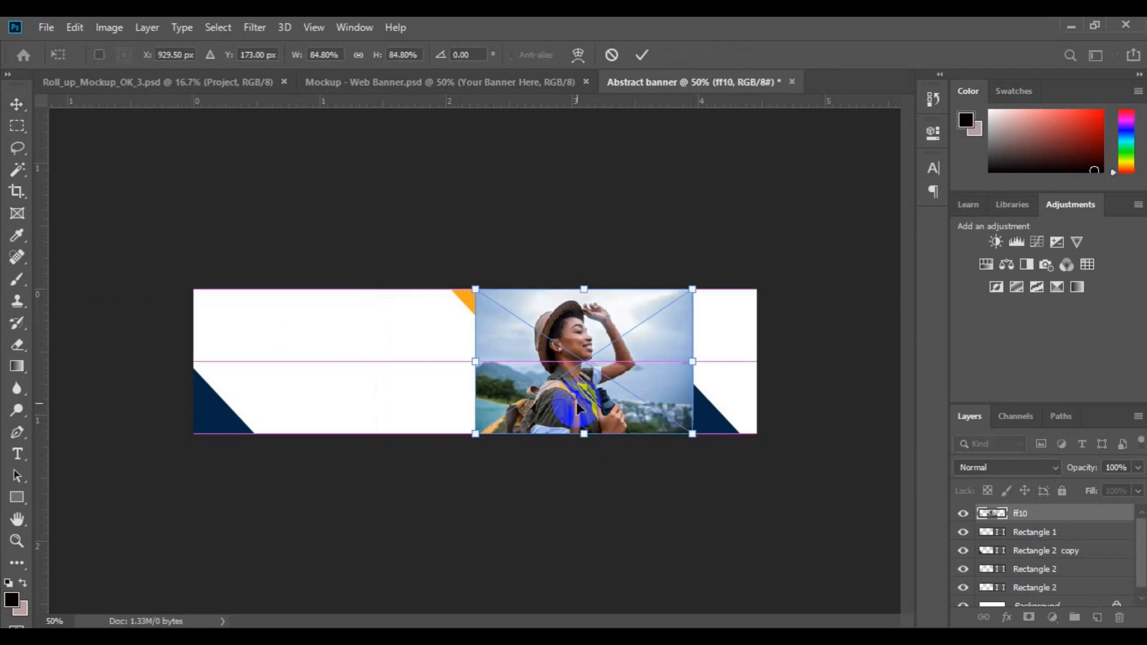
Flip the placed photo horizontally and clip it to the light grey slanted rectangle
right_click(578, 408)
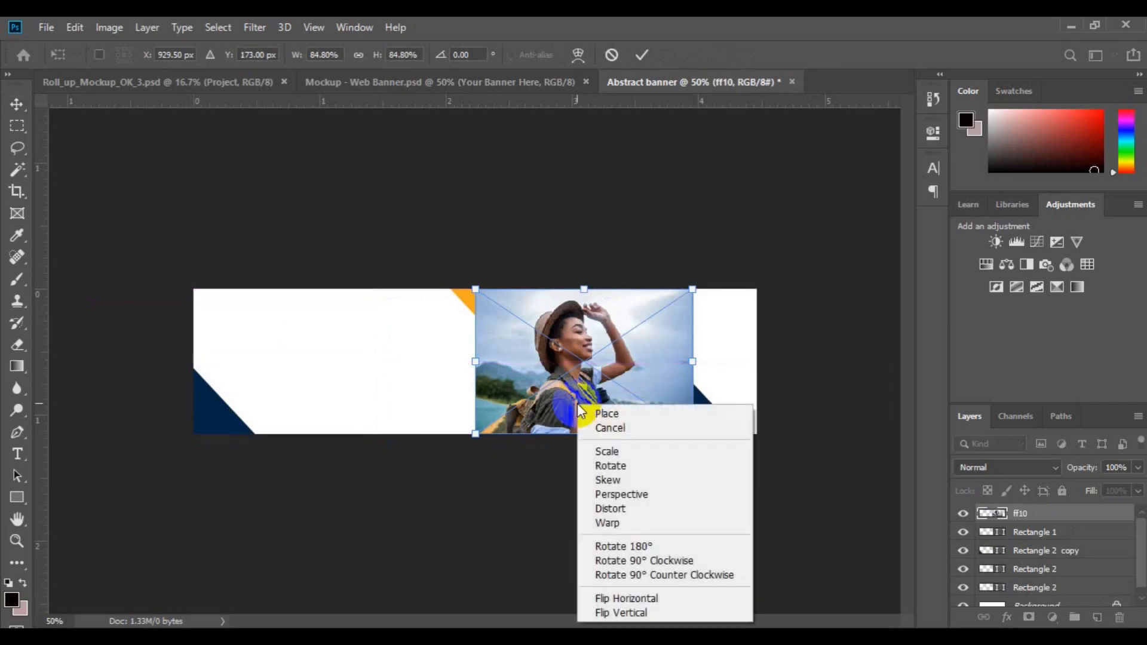
click(670, 597)
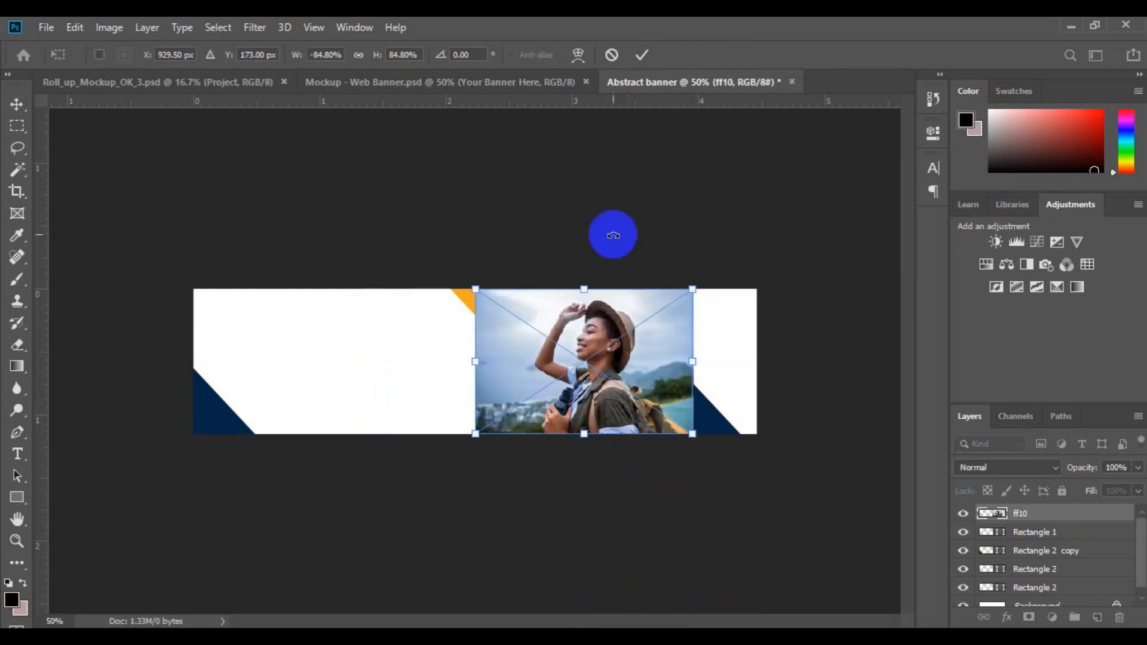
click(642, 64)
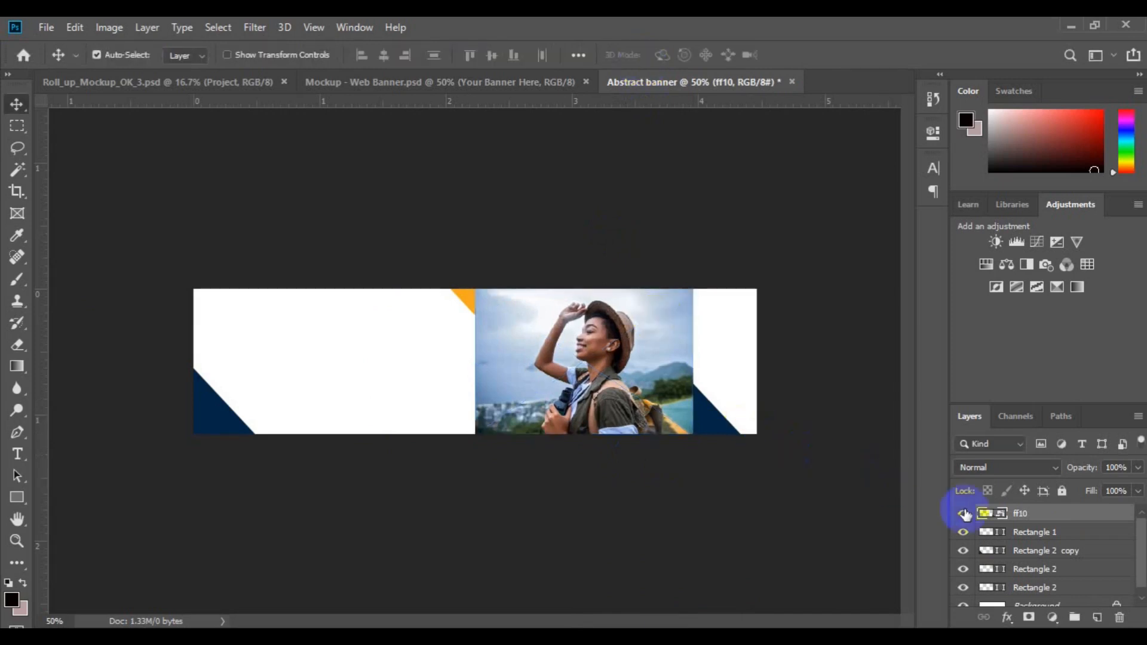
right_click(1024, 515)
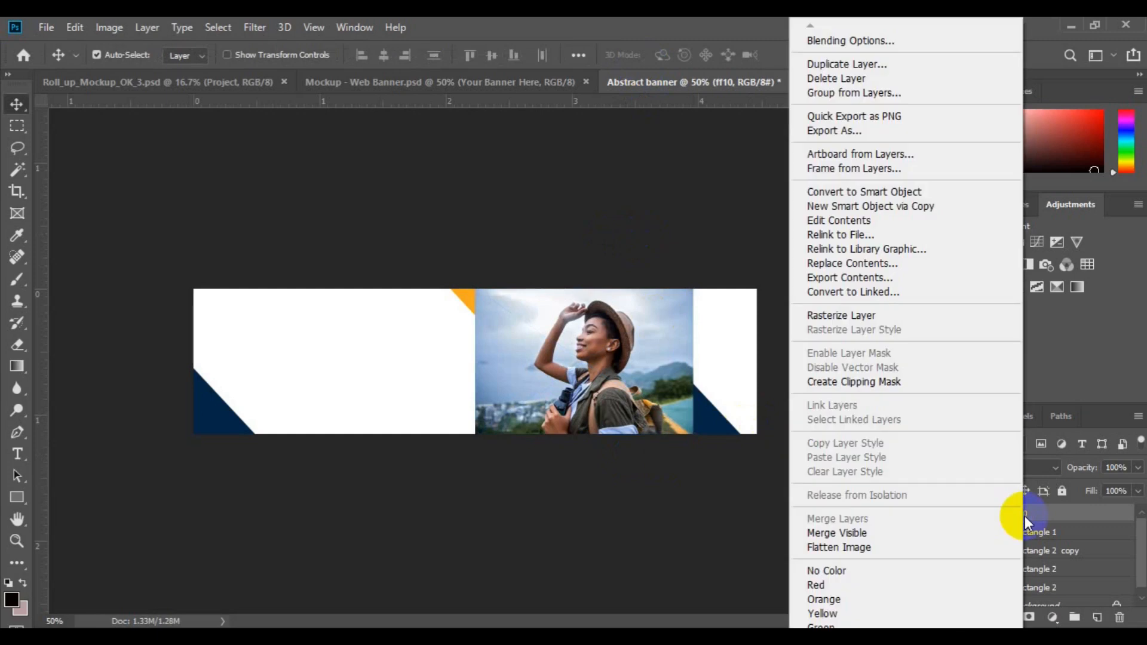
click(859, 385)
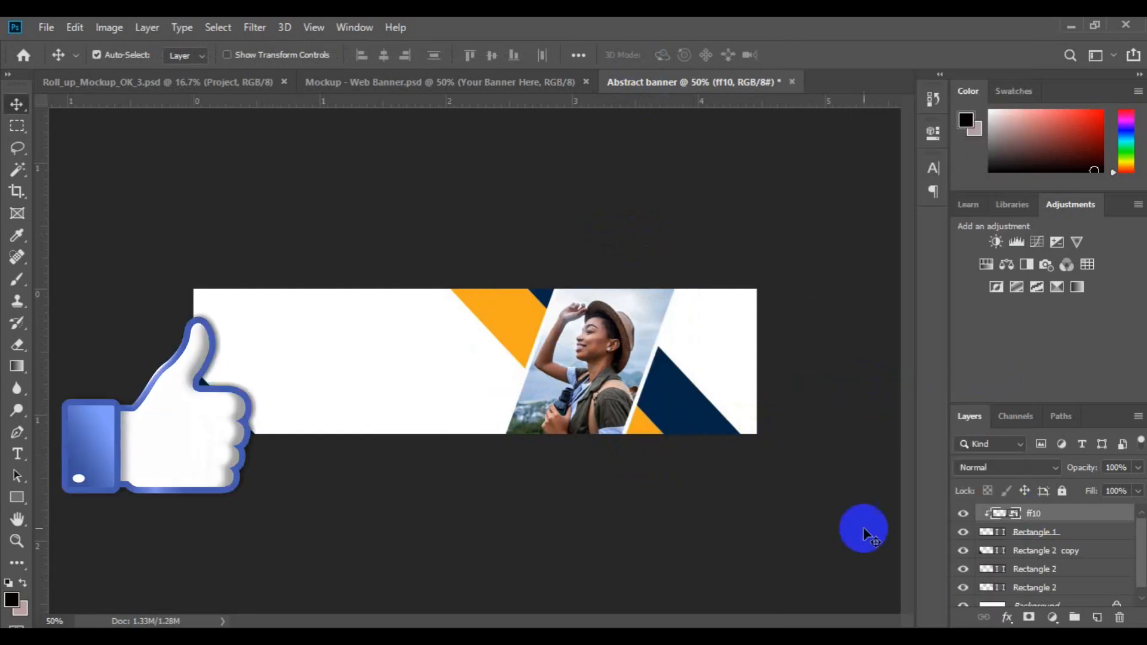
Set the white stroke of Rectangle 1 around the clipped photo to 15.60 px
click(1026, 537)
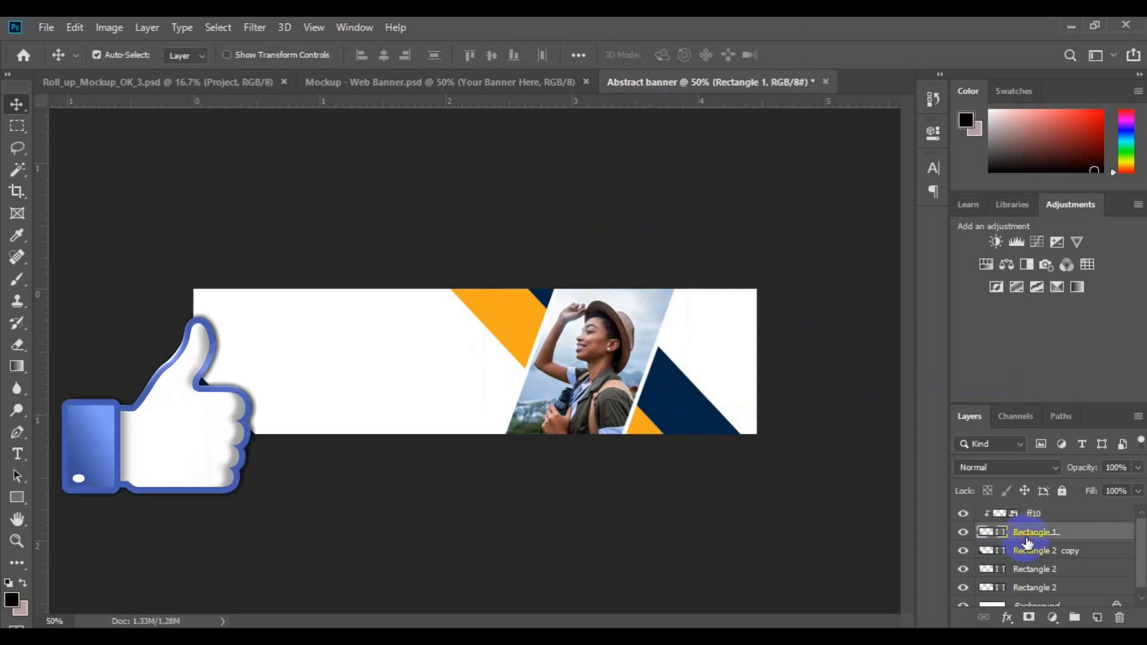
click(11, 503)
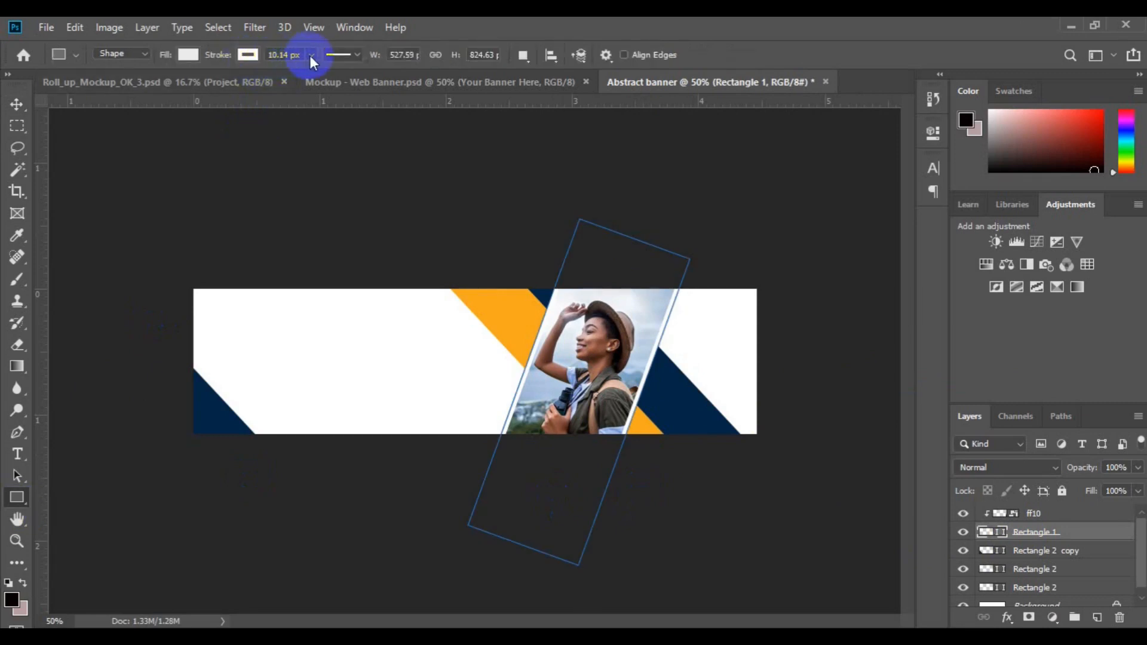
click(310, 55)
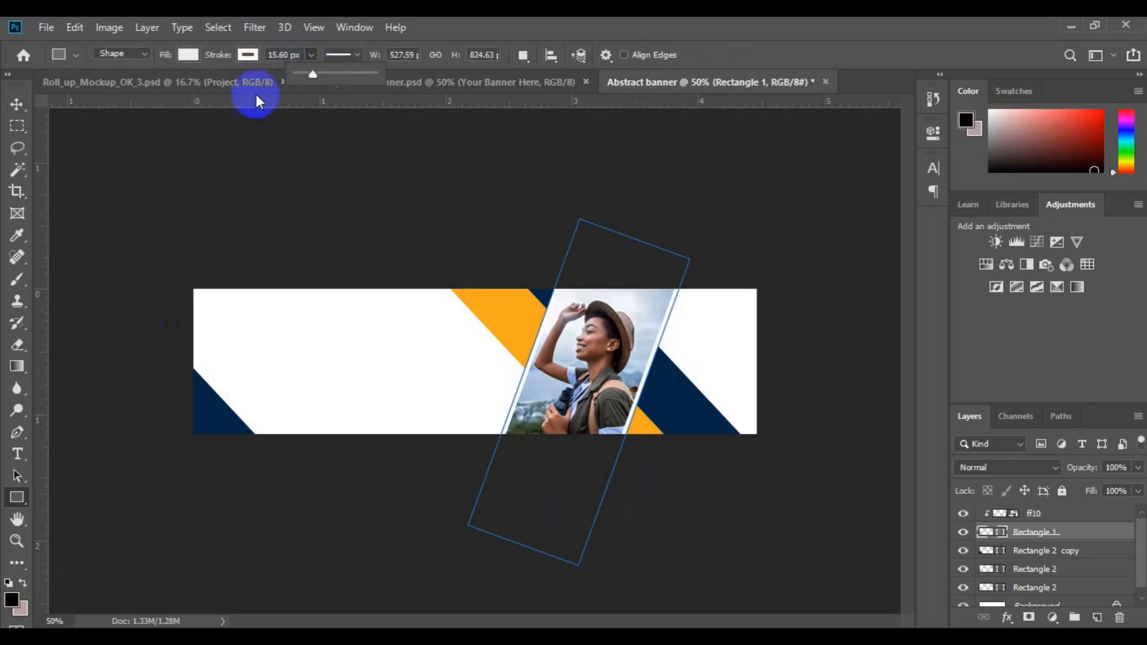
Deselect the frame shape's path and save the banner document
click(24, 104)
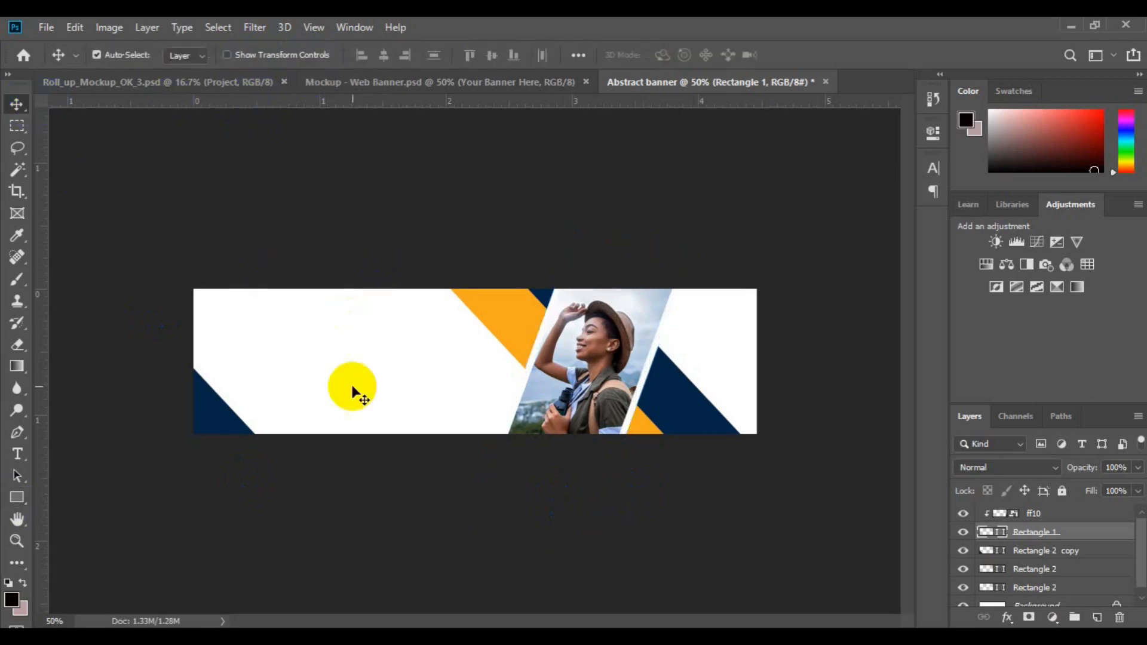
key(ctrl+s)
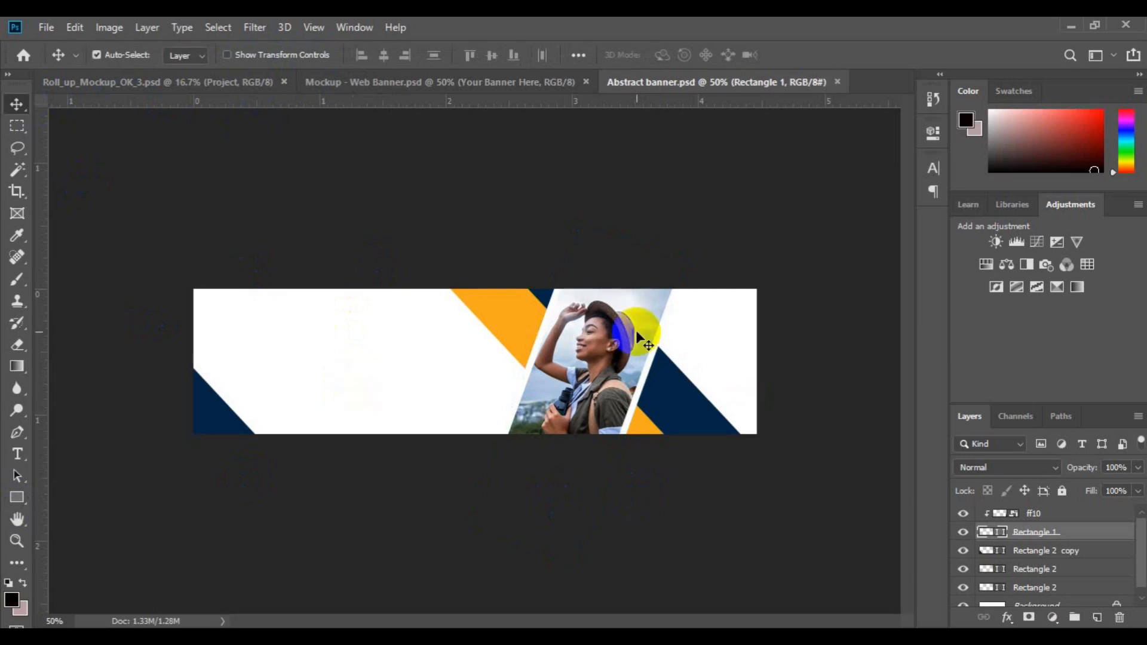
key(ctrl+minus)
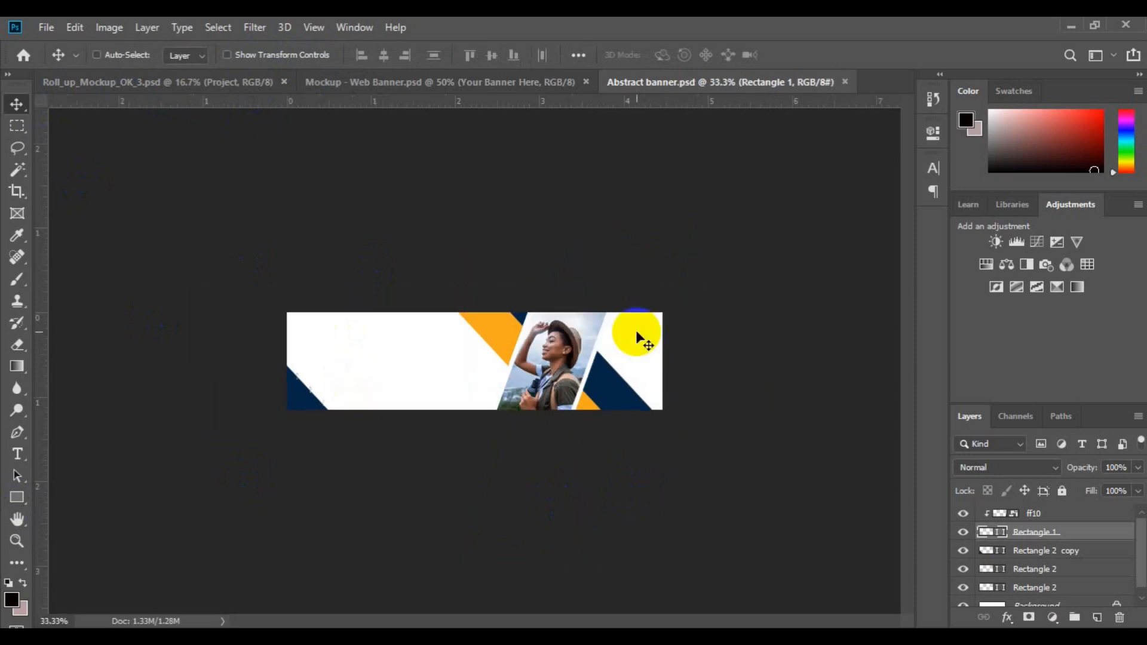
key(ctrl+plus)
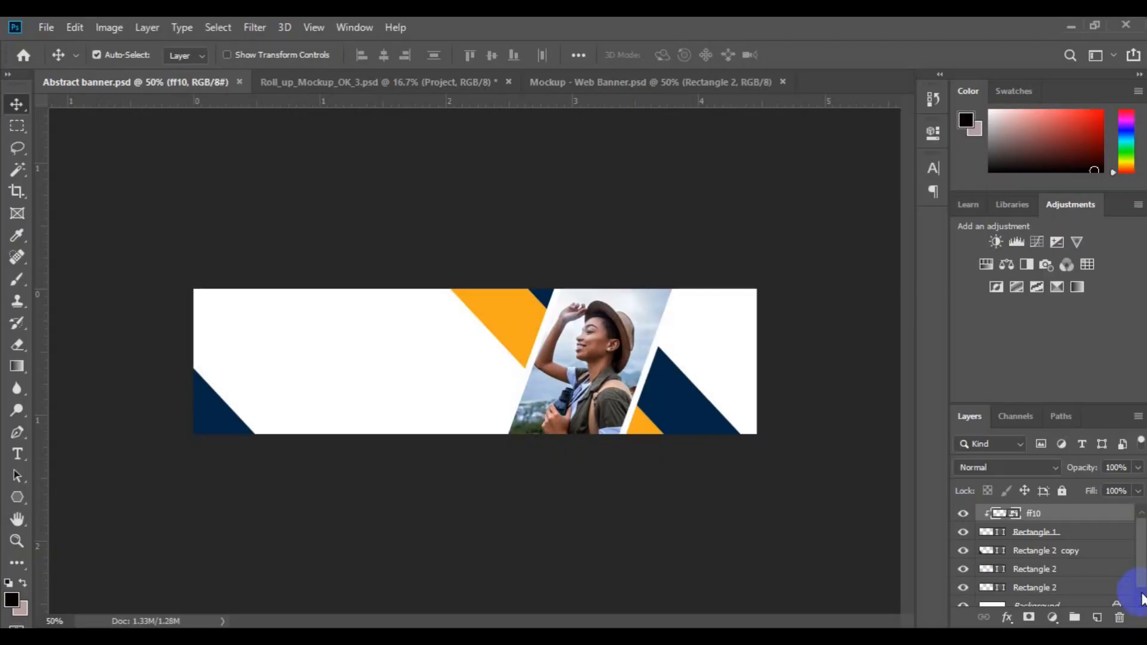
Set up the Type tool above the Background layer with Roboto Black and the navy 022746 sampled from the slanted rectangle
click(1142, 596)
click(1007, 597)
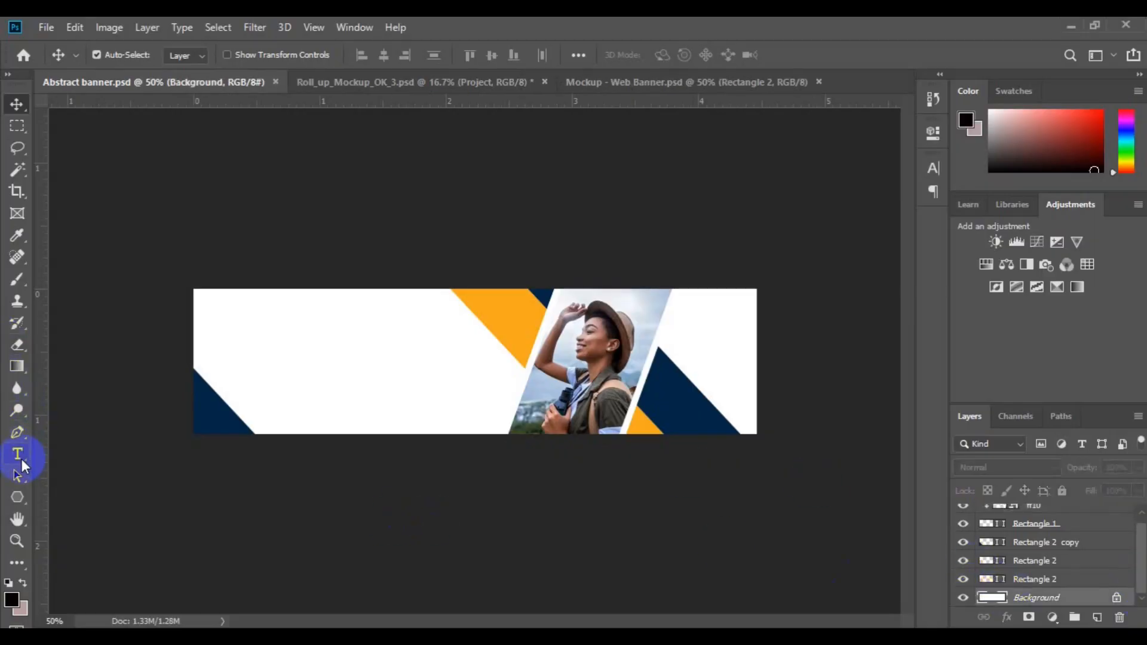
click(18, 459)
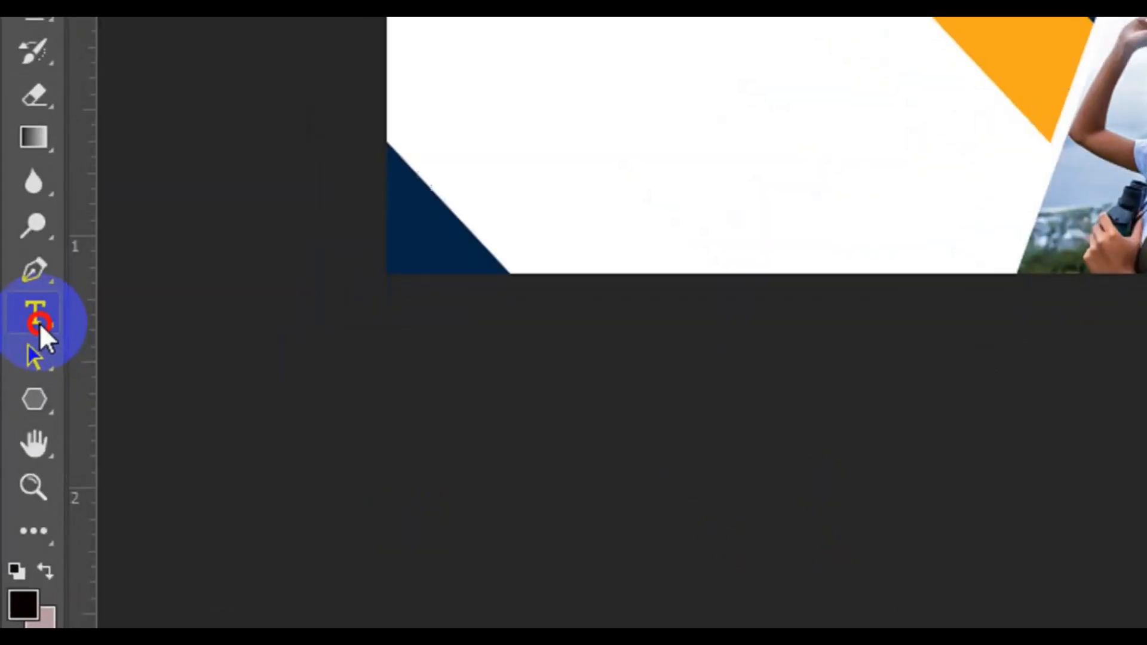
click(40, 322)
click(158, 314)
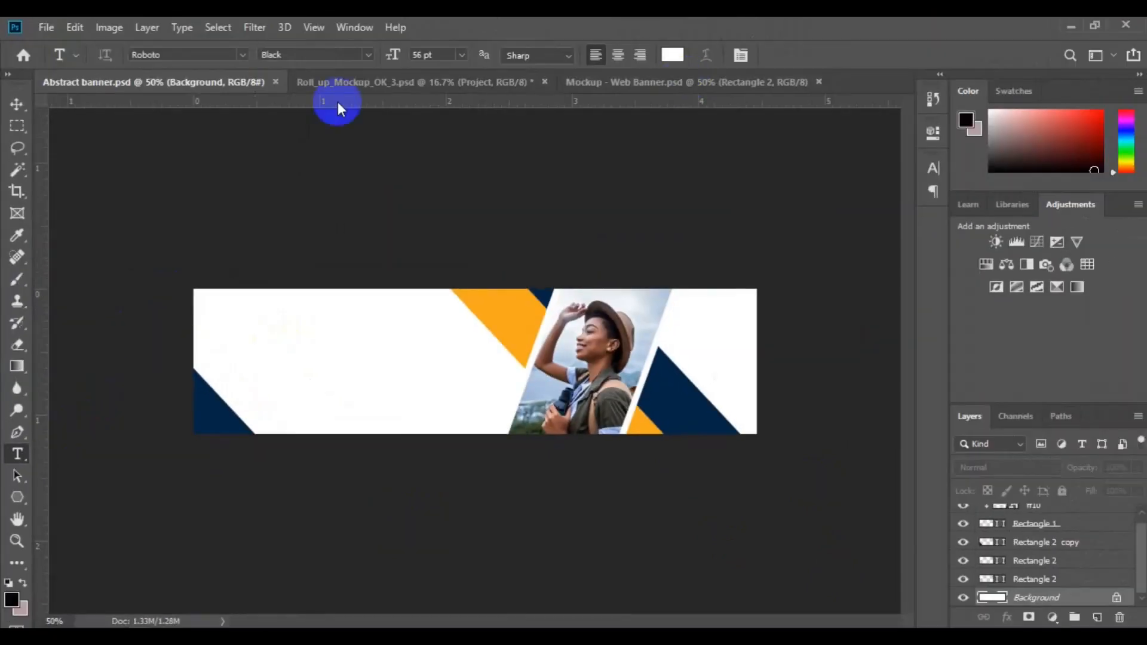
click(195, 55)
click(270, 55)
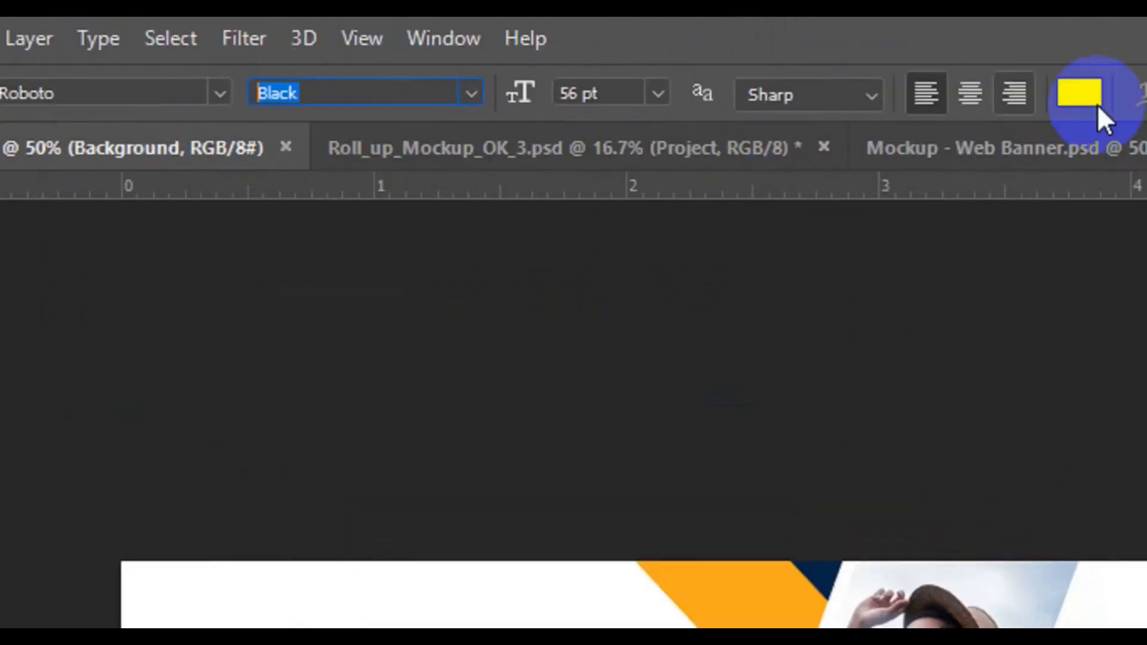
click(1097, 106)
click(672, 367)
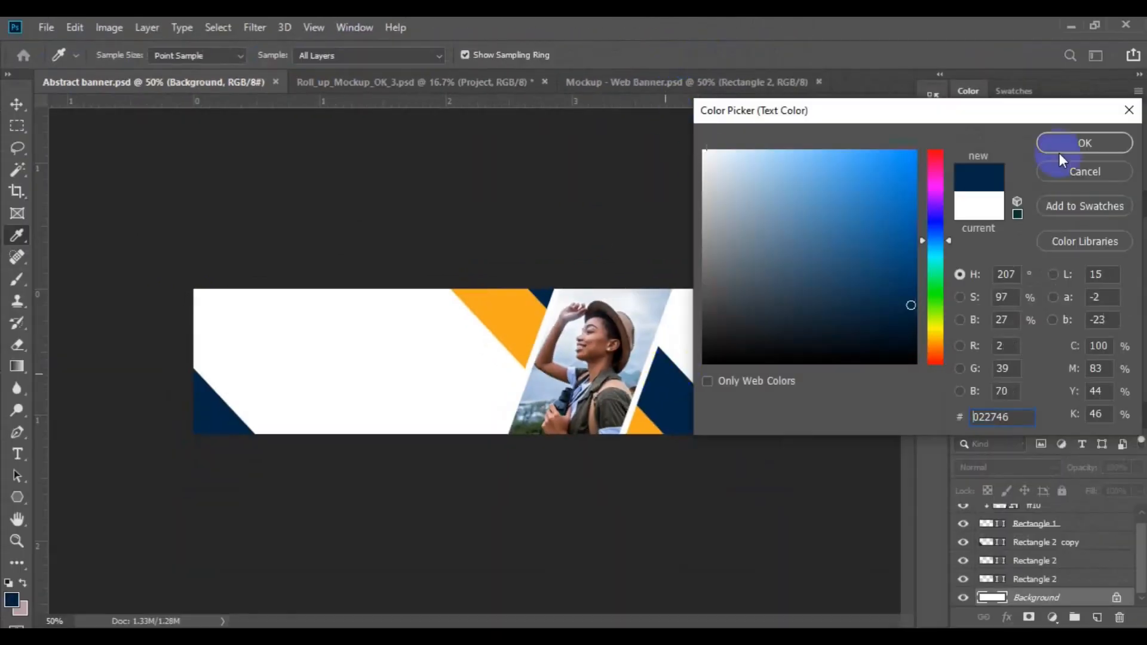
click(1059, 153)
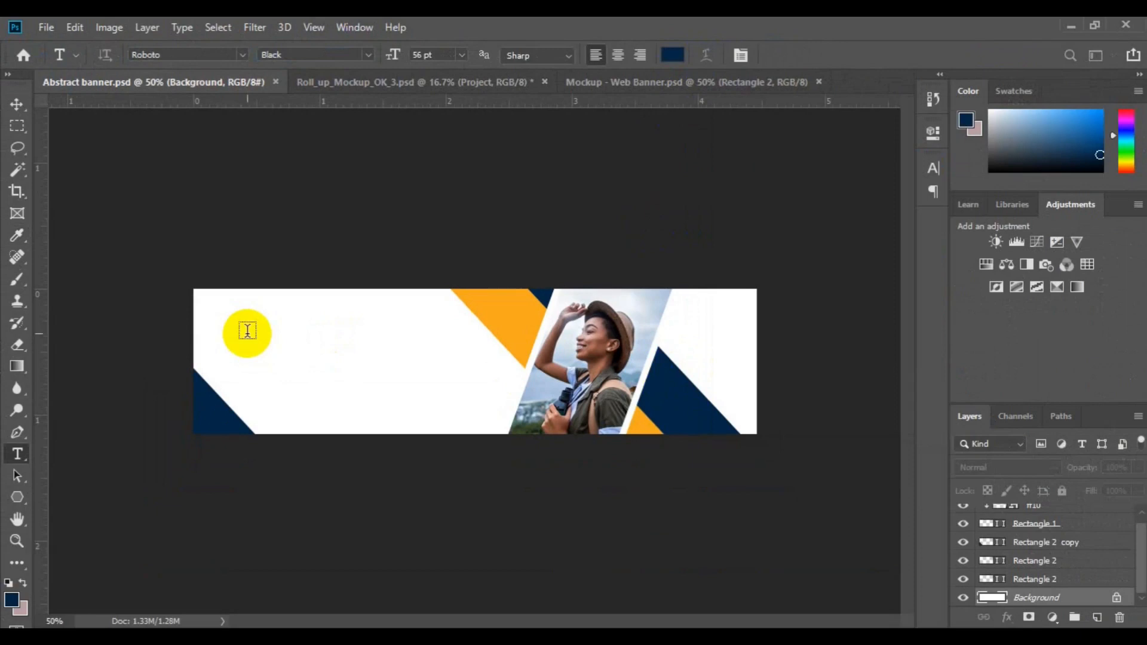
Add the headline "BANNER DESIGN" in the banner's upper-left white area and set its size to 14 pt
click(247, 330)
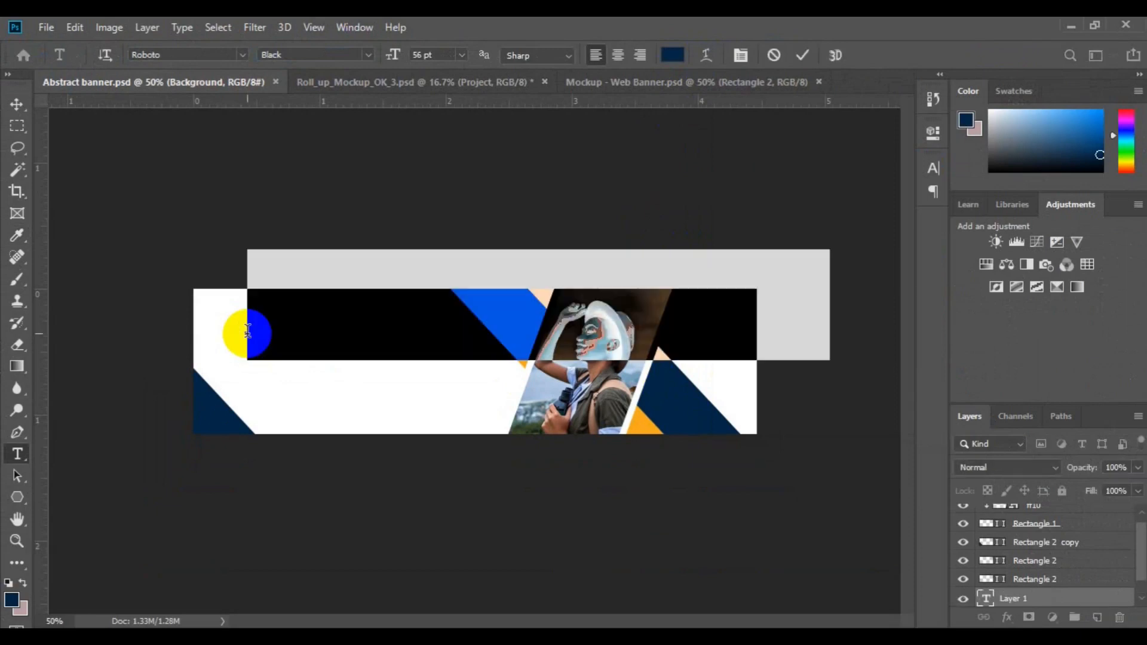
key(BackSpace)
text(BANNER DESIGN)
click(461, 54)
click(446, 201)
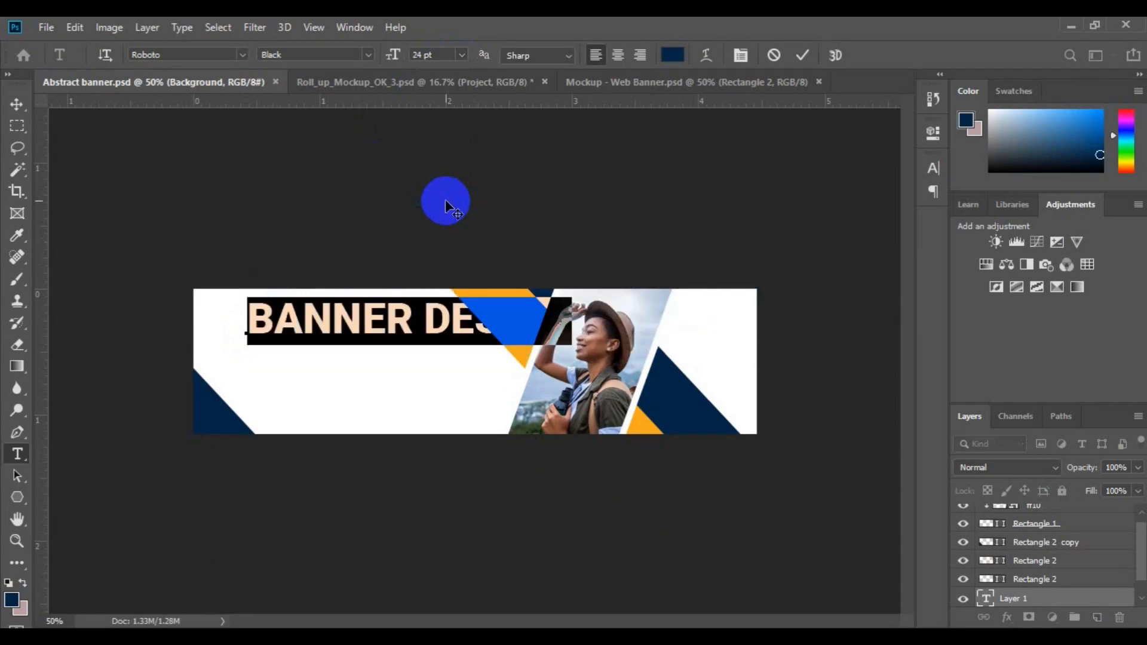
click(461, 55)
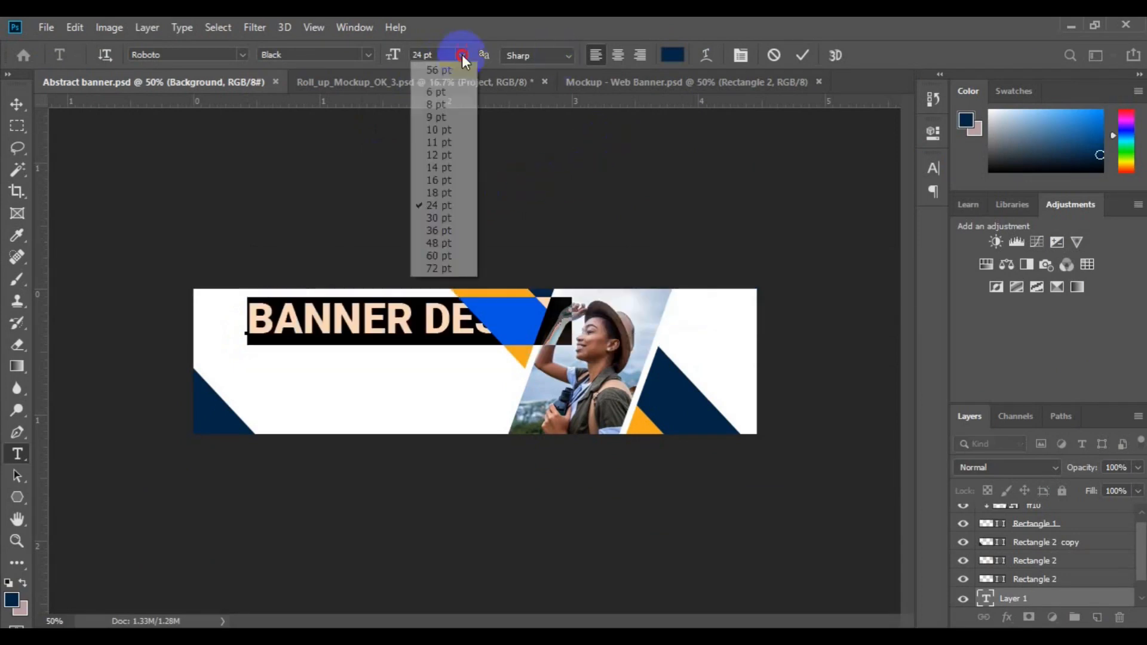
click(457, 176)
click(461, 54)
click(458, 161)
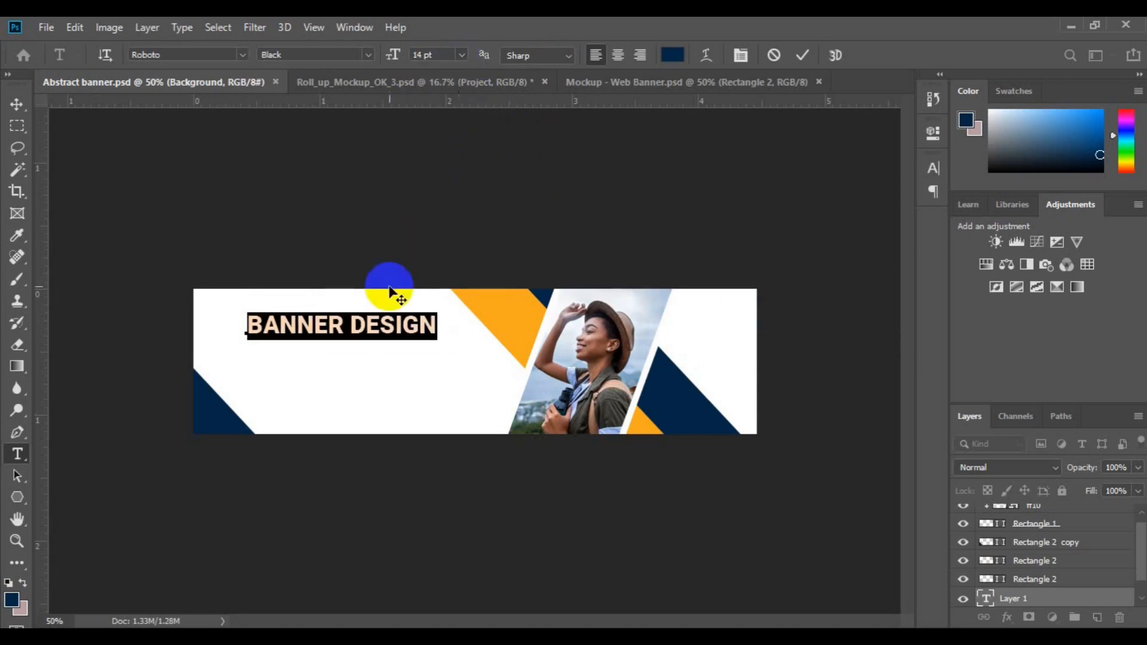
Recolor the word BANNER in the headline with the orange f7a81e sampled from the slanted orange shape
click(350, 325)
double_click(351, 326)
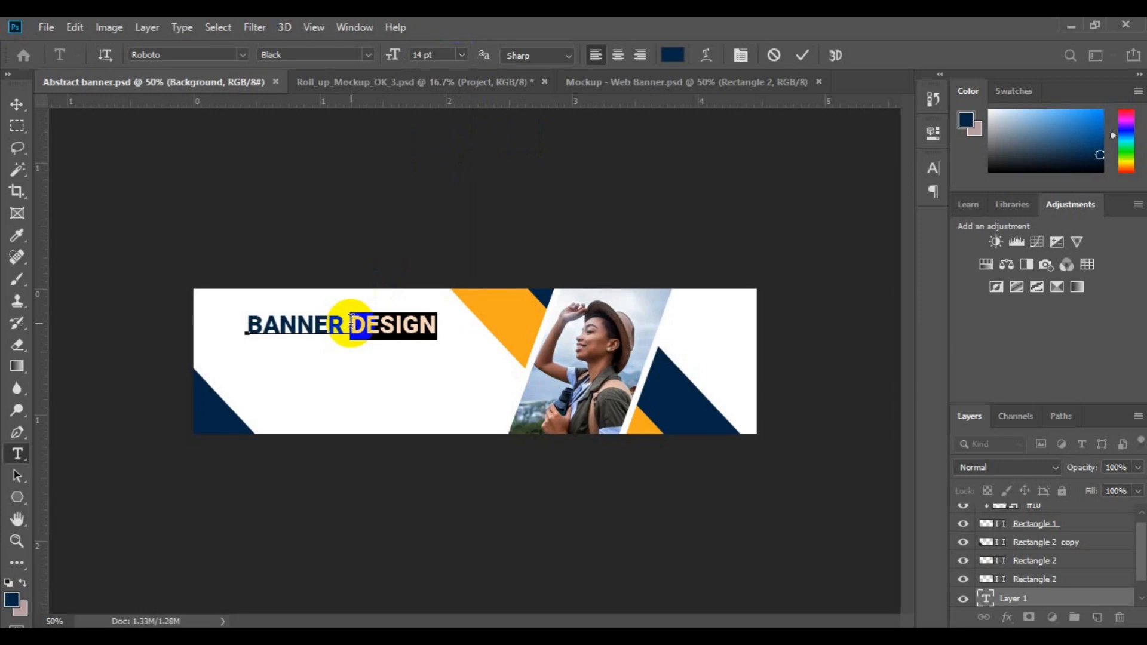
click(250, 325)
key(shift+Right)
key(shift+Right)
key(shift+Right)
key(shift+Right)
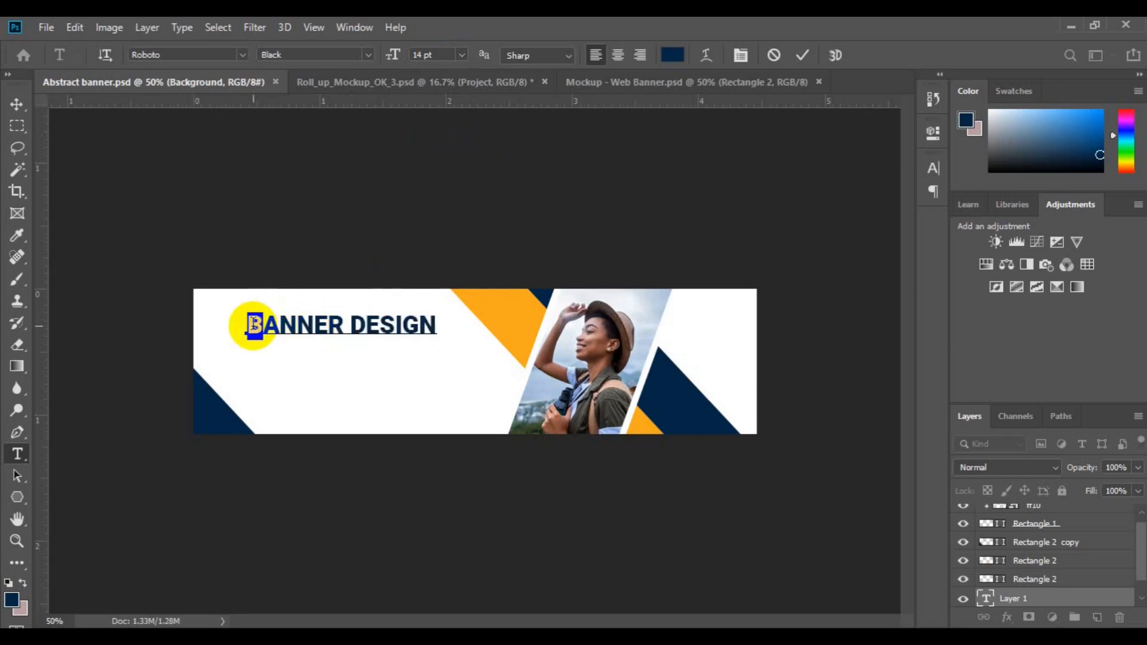
key(shift+Right)
key(shift+Right)
key(shift+Right)
key(shift+Right)
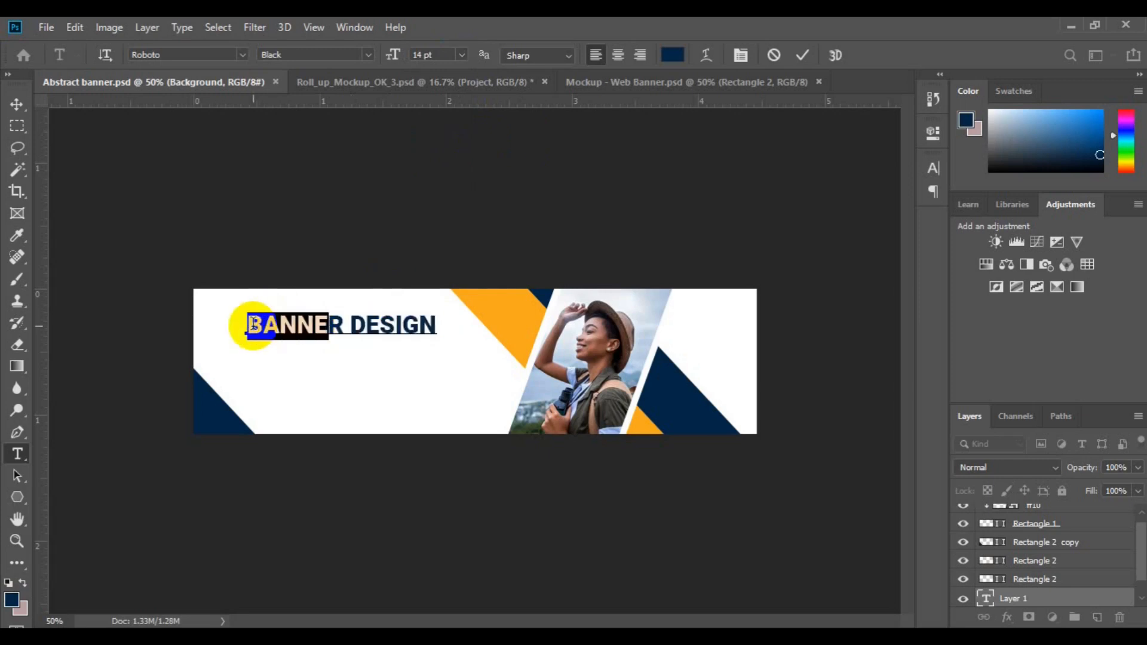
key(shift+Left)
key(shift+Left)
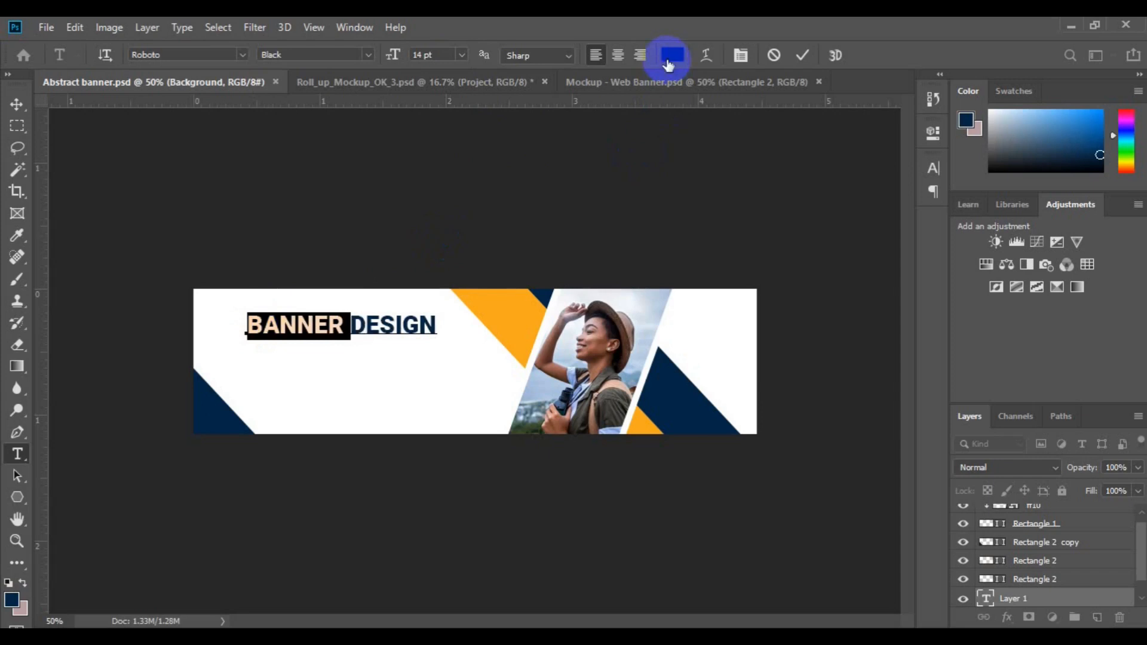
click(667, 55)
click(517, 320)
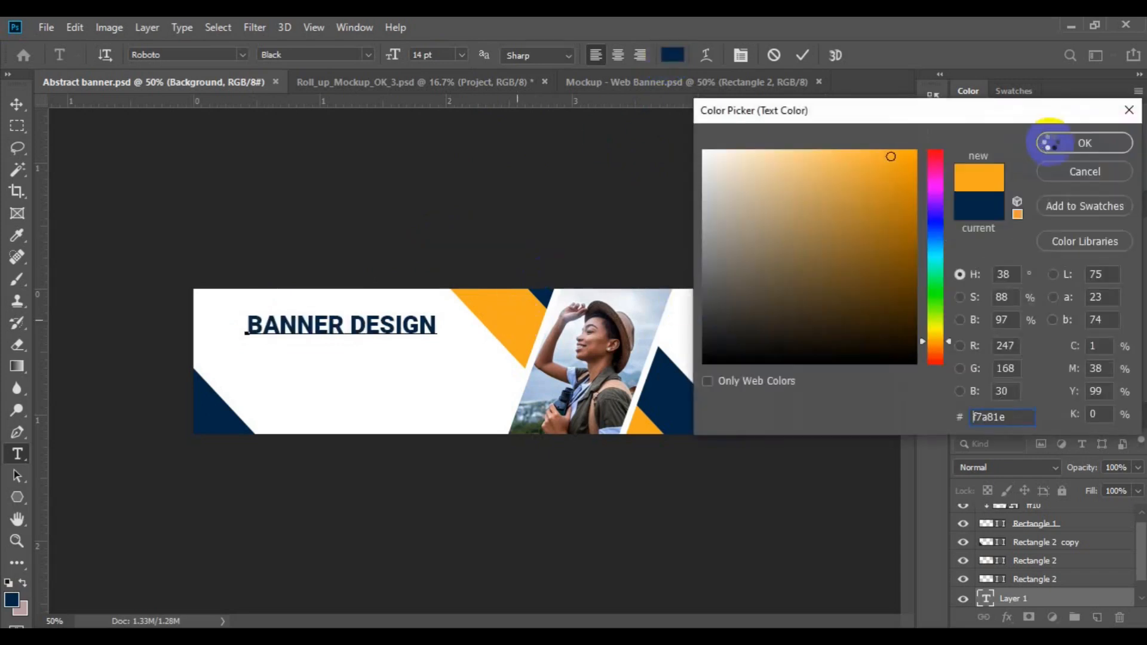
click(1060, 141)
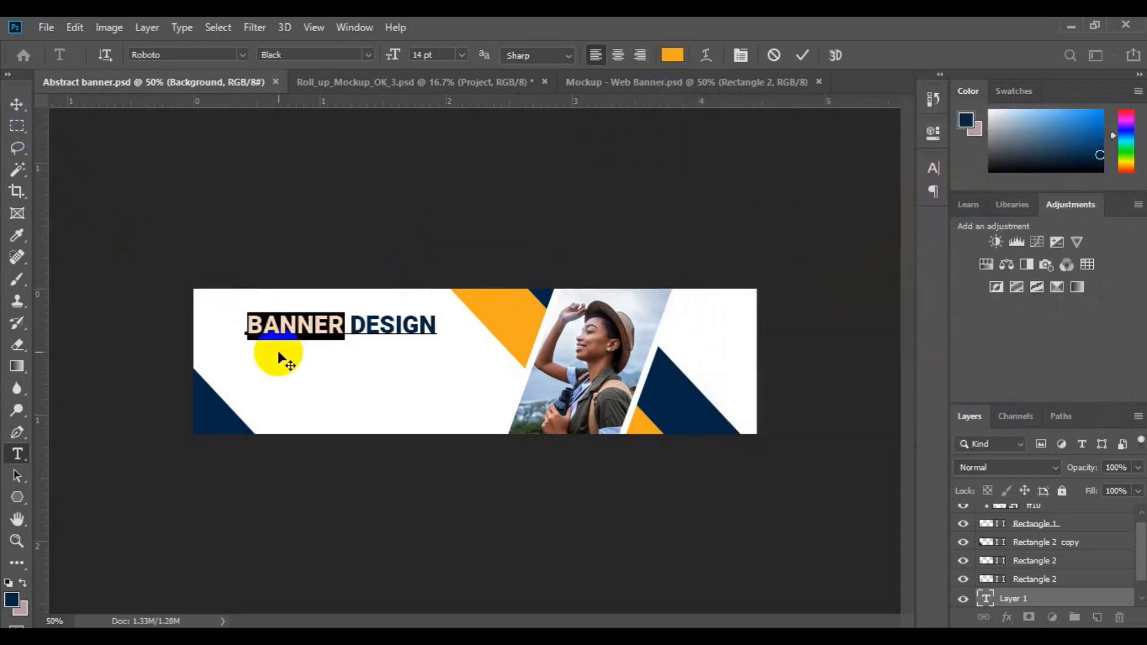
Reduce the whole headline to 12 pt and move it slightly upward
key(ctrl+a)
drag(393, 57, 389, 57)
click(15, 106)
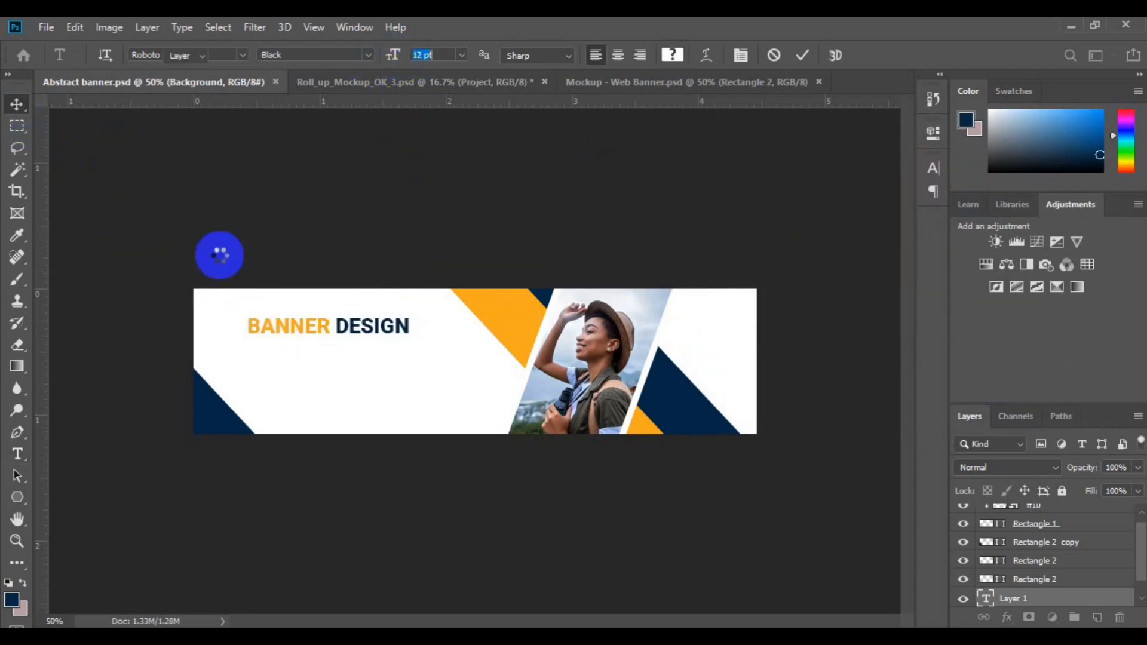
drag(292, 330, 300, 321)
Create a new layer and draw a Roboto Regular paragraph text box of placeholder text below the headline
click(1097, 617)
key(t)
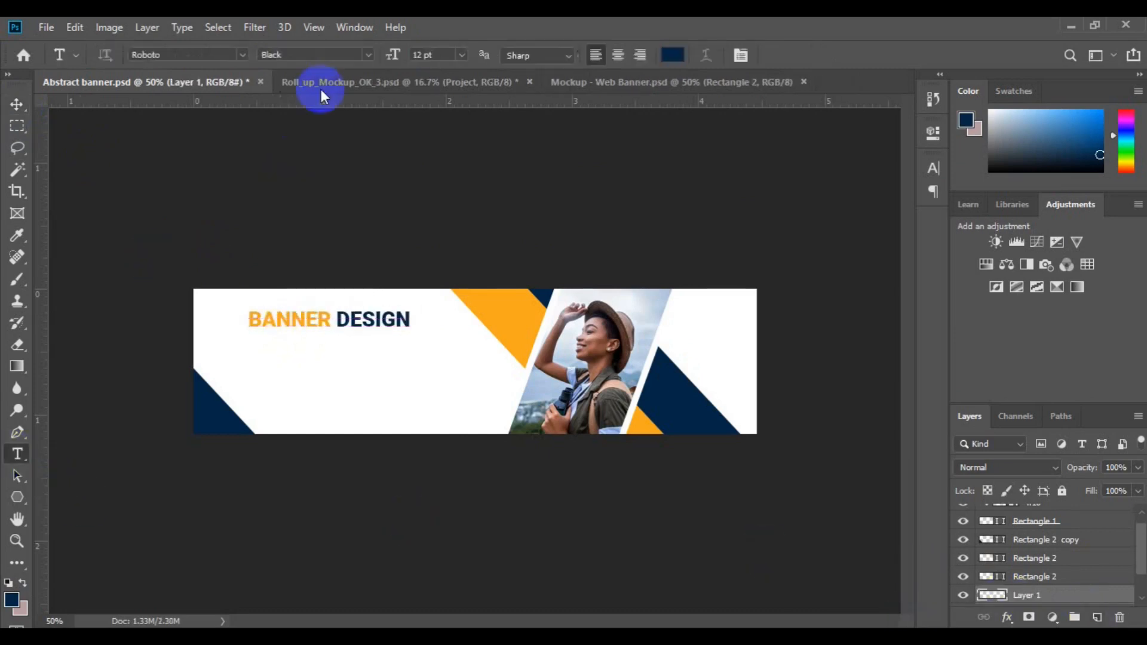
click(369, 55)
click(350, 131)
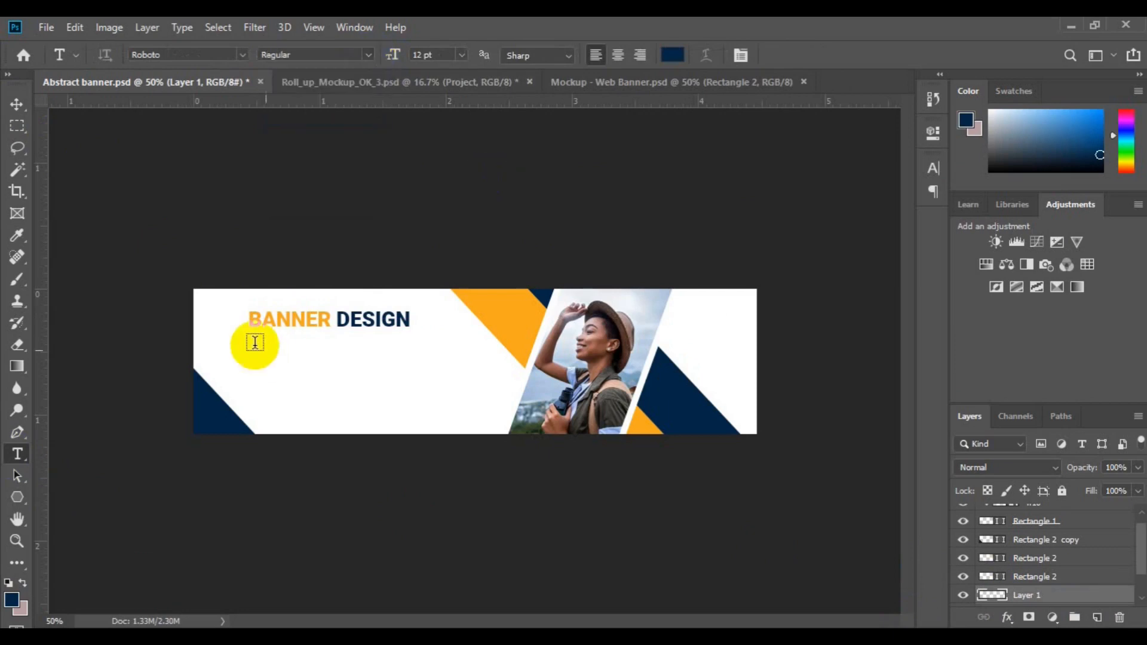
drag(429, 377, 448, 382)
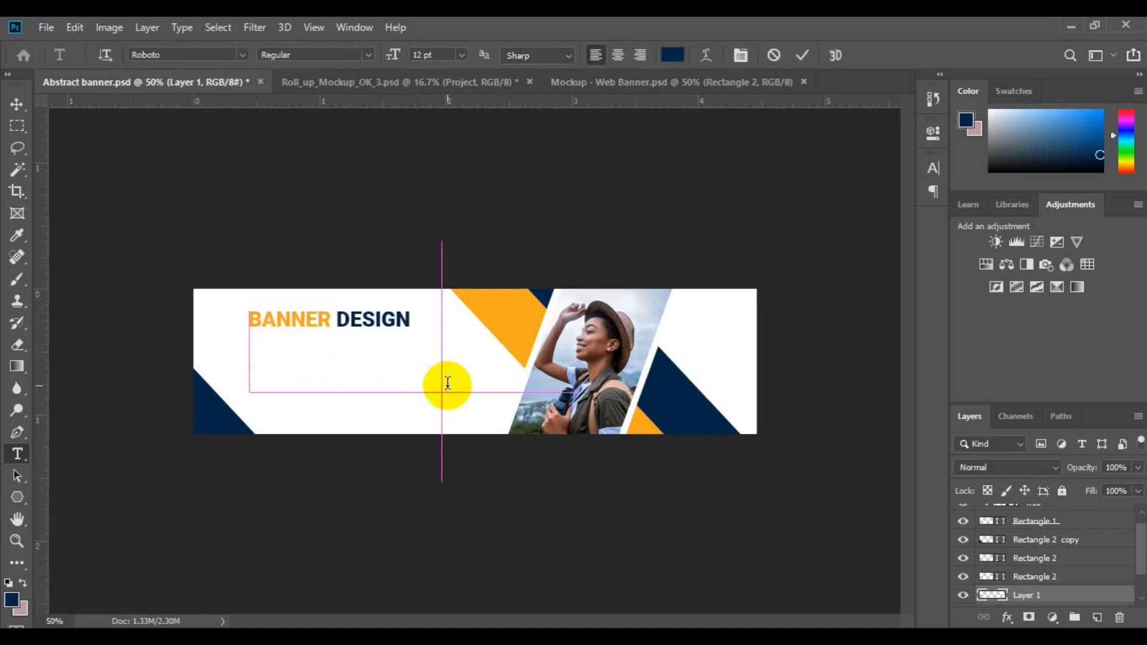
drag(448, 386, 448, 386)
Set the placeholder paragraph to 4 pt and justify it with the last line aligned left
click(461, 55)
click(458, 92)
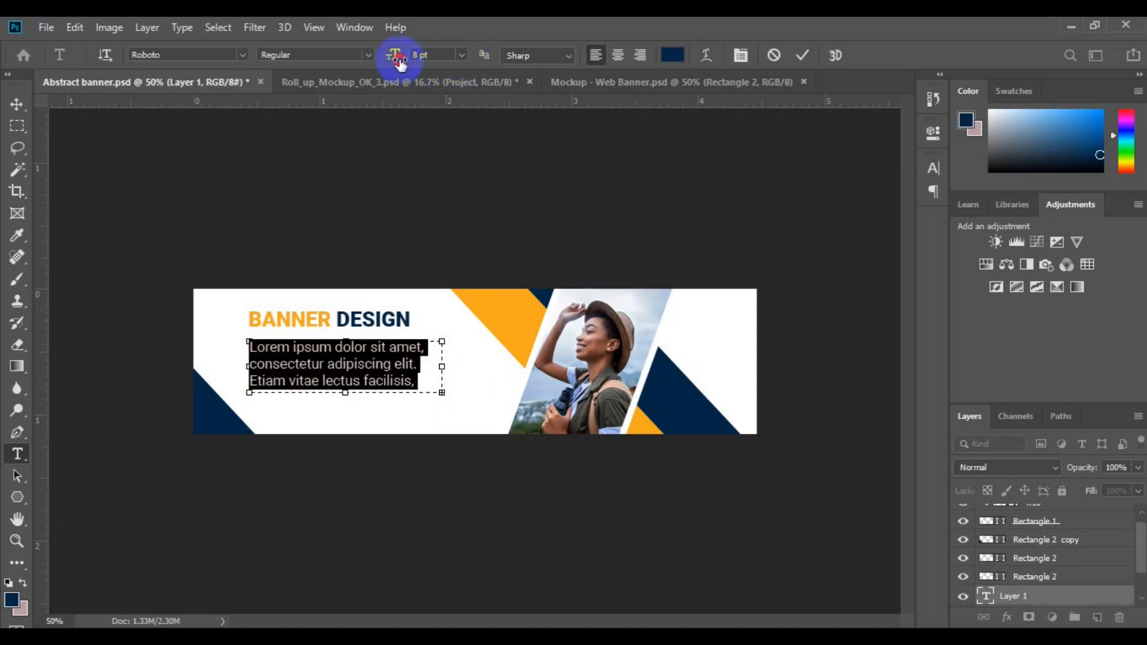
drag(399, 60, 396, 59)
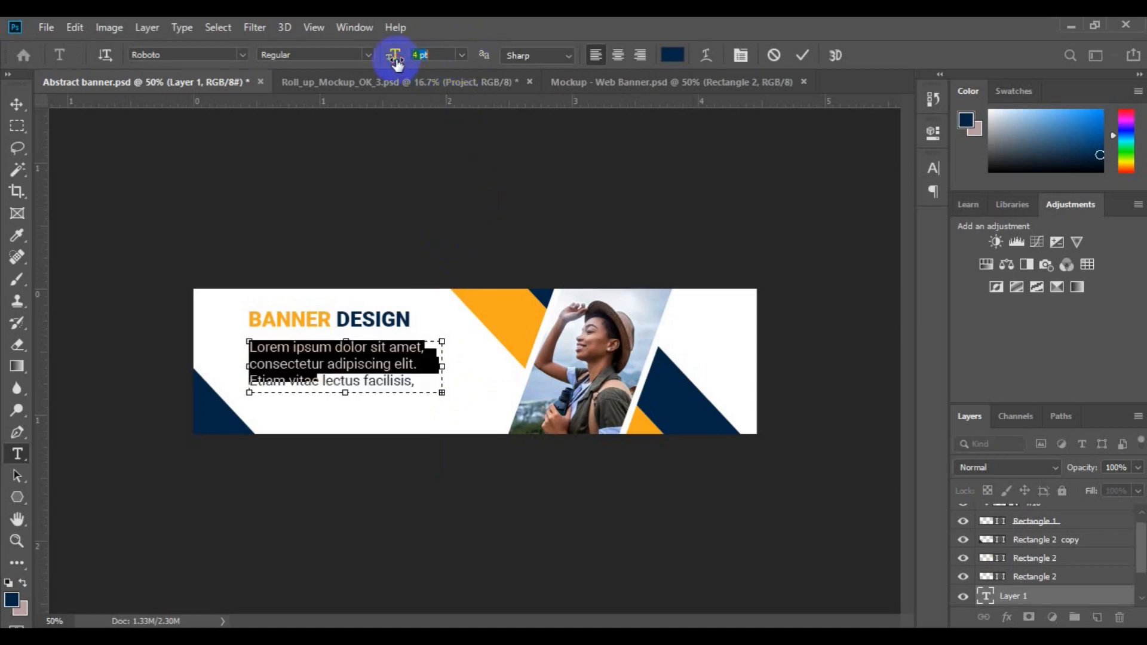
key(ctrl+t)
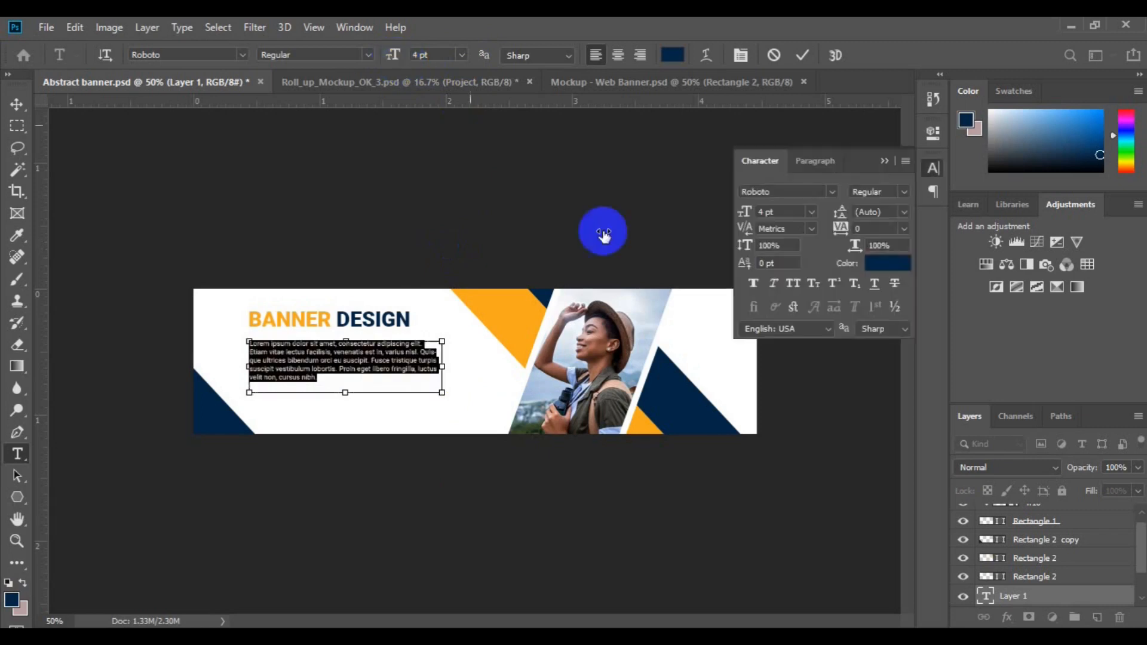
click(826, 167)
click(826, 191)
click(17, 105)
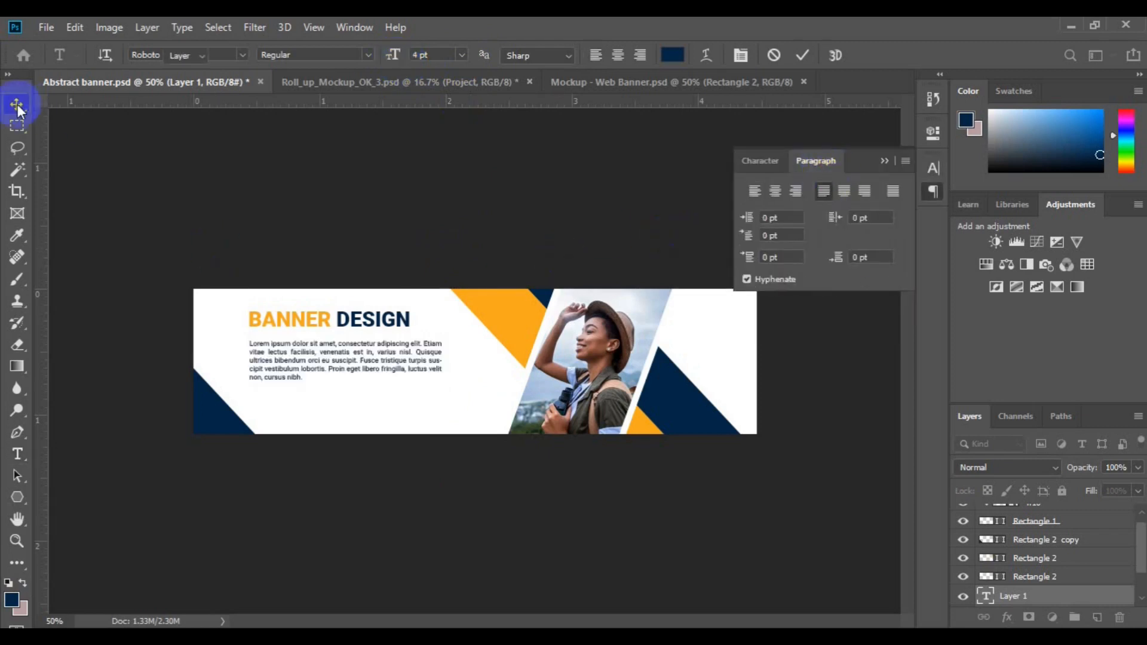
Align the left edges of the paragraph and headline, and move the paragraph slightly closer to the headline
click(1138, 585)
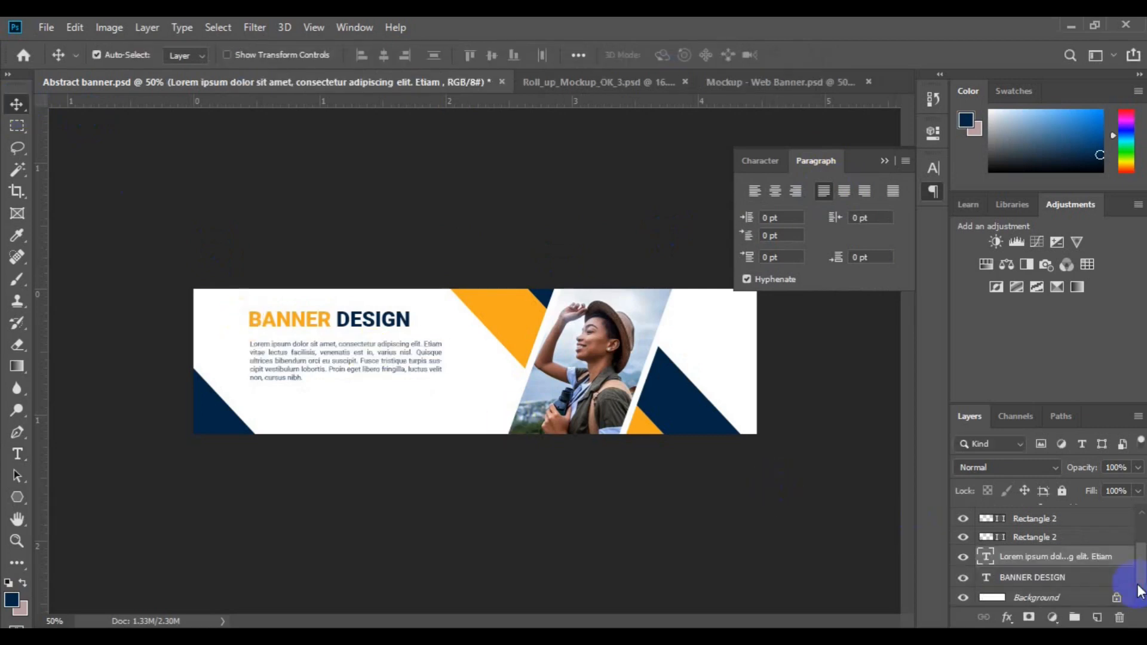
ctrl+click(1044, 578)
click(361, 55)
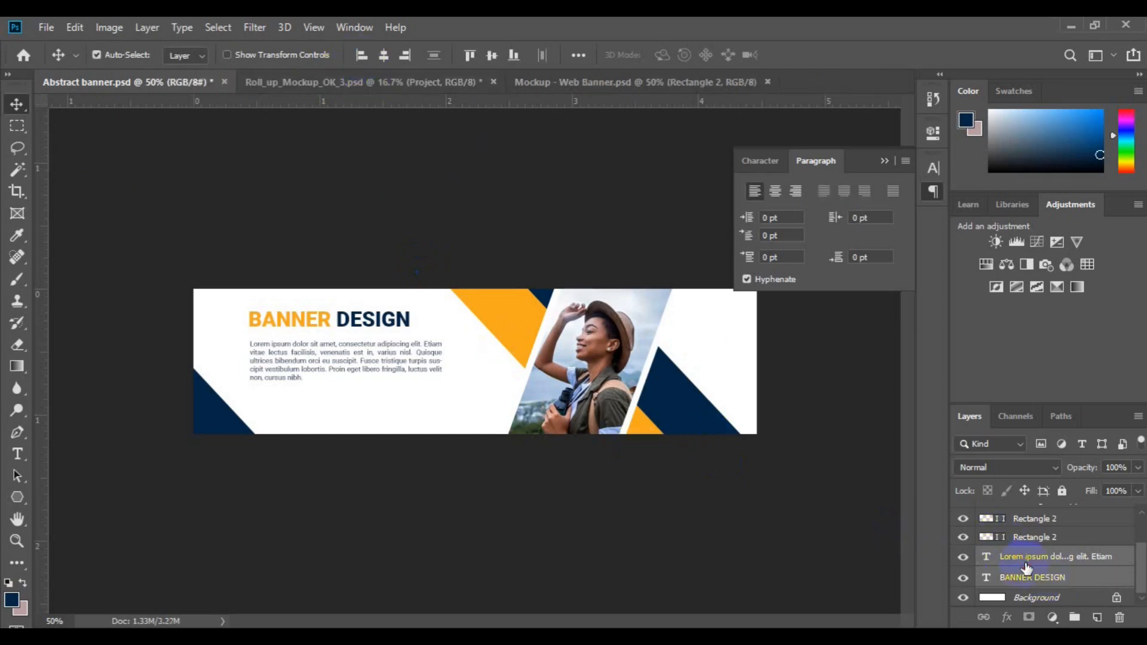
click(293, 378)
drag(293, 370, 291, 366)
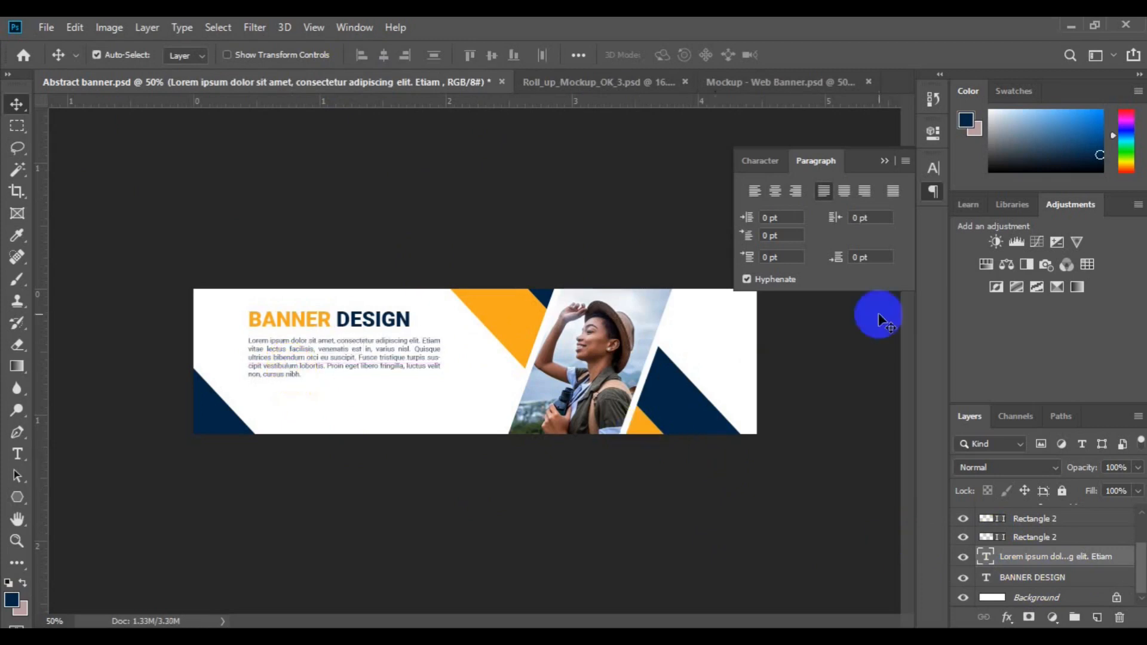
Just above the Background layer, draw a dark gray square about 54 x 54 px with no stroke below the paragraph
click(1052, 599)
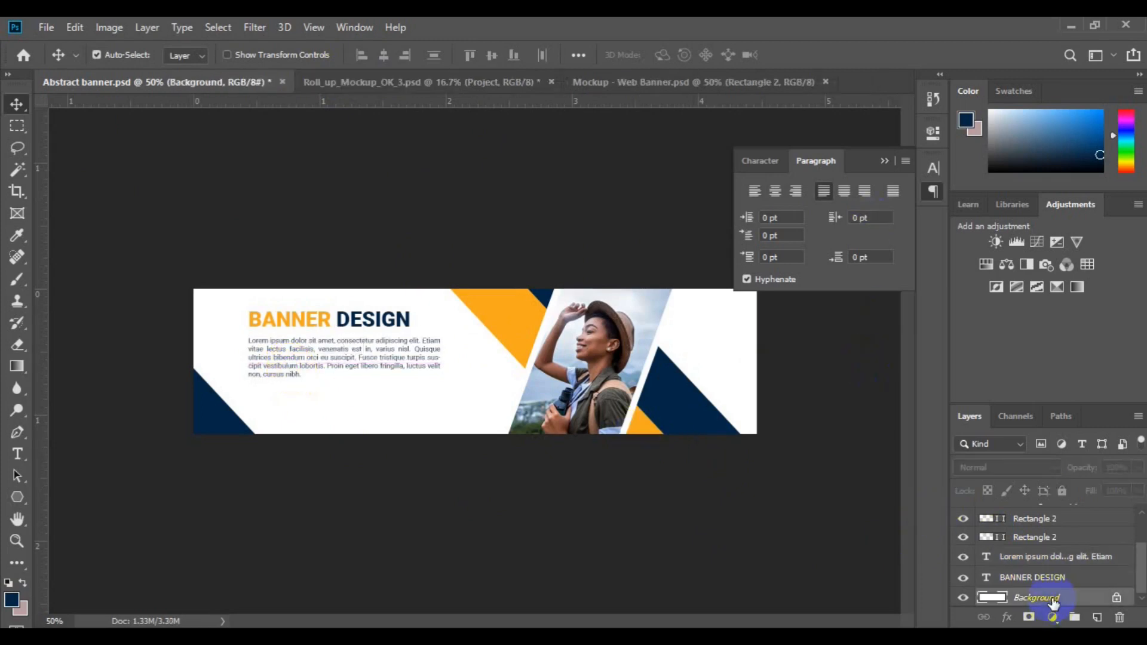
click(17, 501)
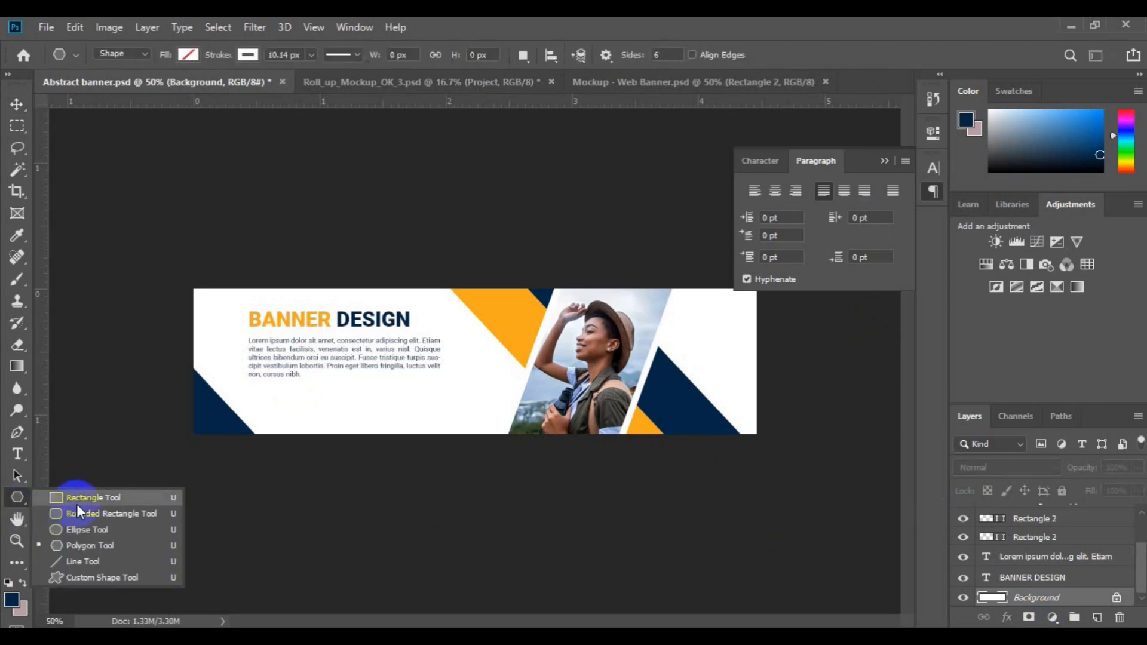
click(78, 499)
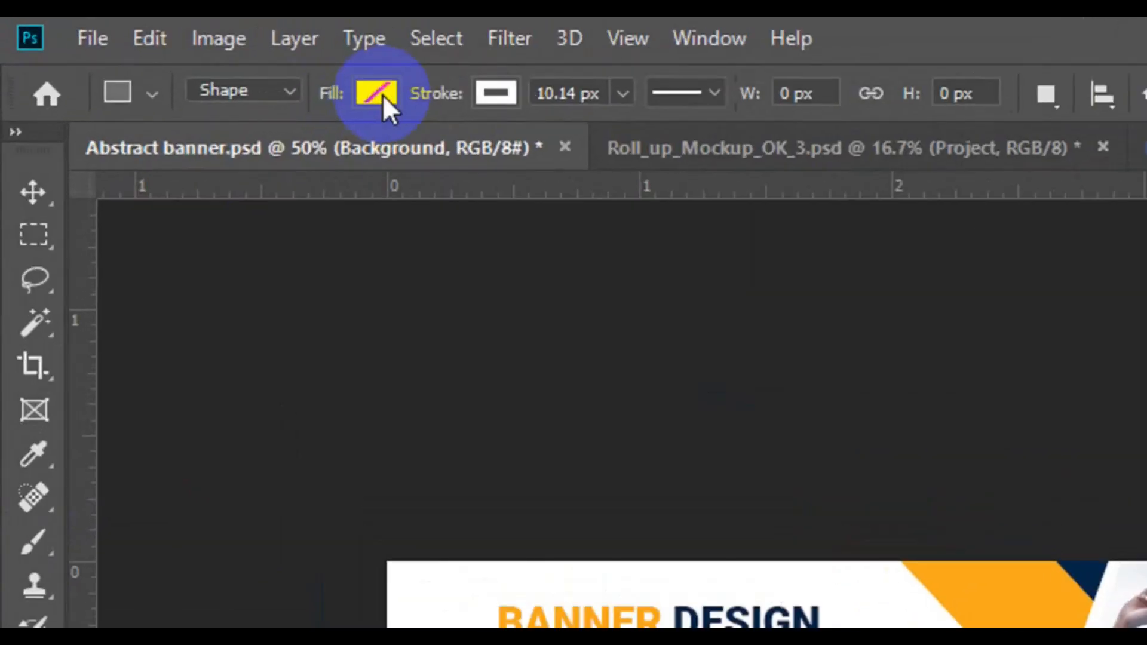
click(340, 86)
click(264, 140)
click(498, 102)
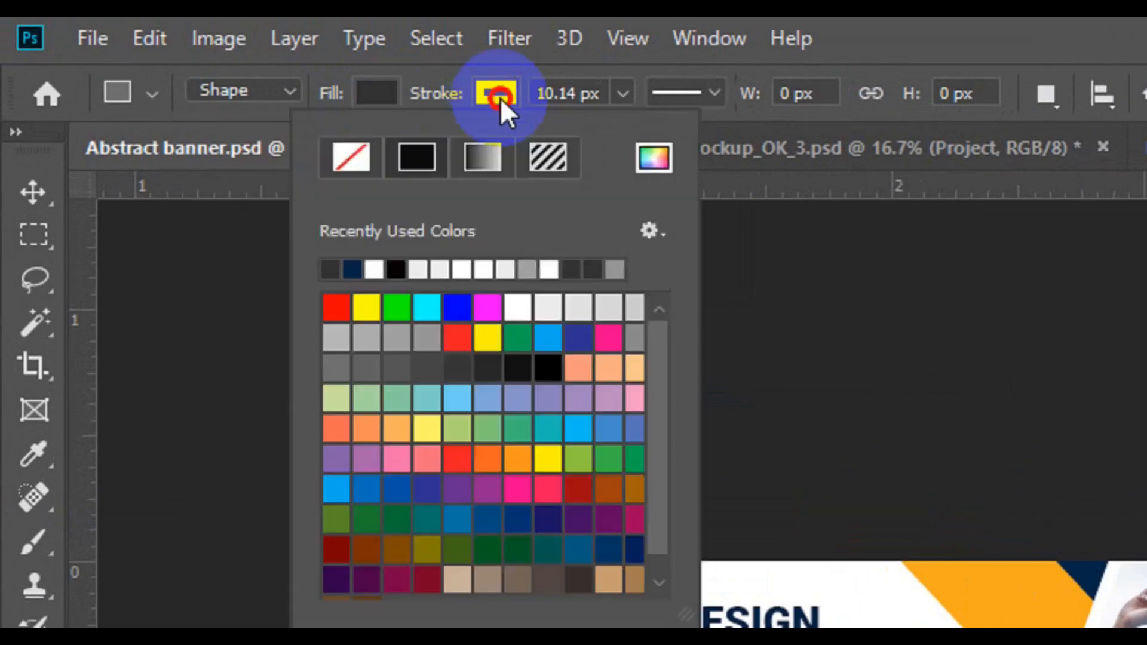
click(366, 157)
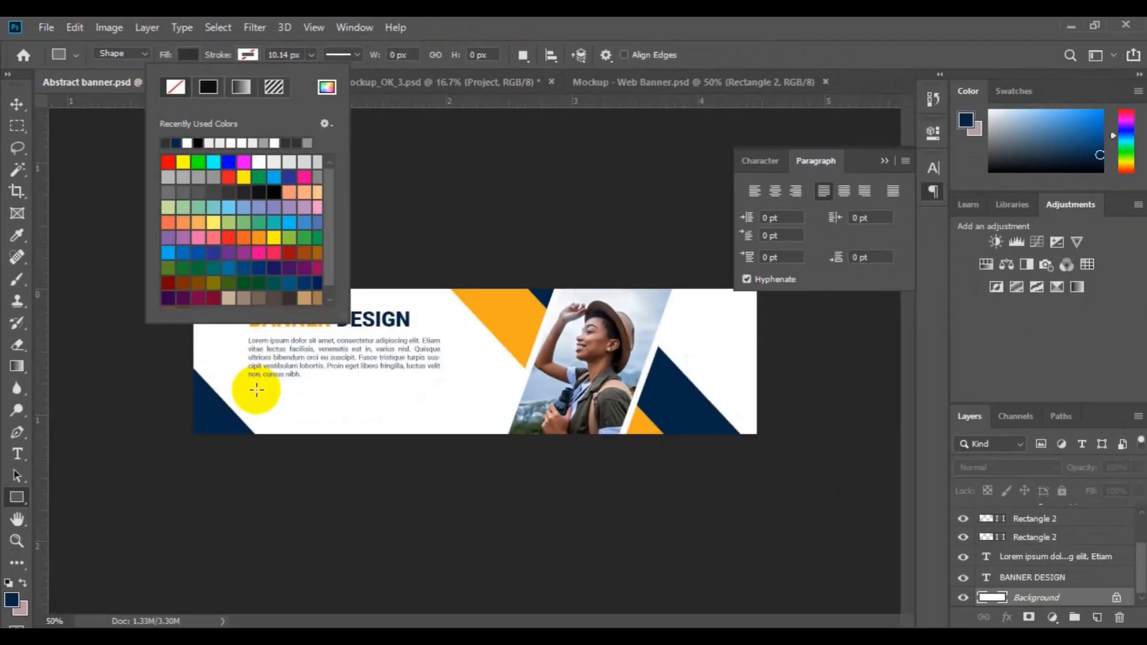
click(256, 390)
drag(256, 390, 279, 415)
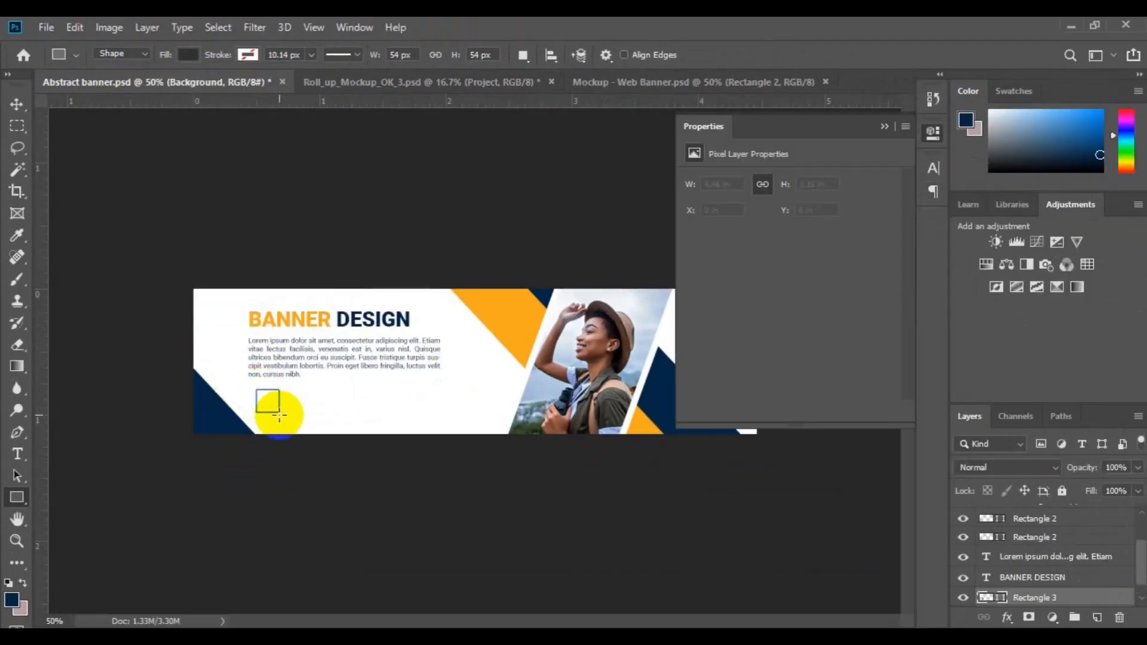
Recolor the small square with the orange sampled from the banner's slanted shape
double_click(999, 600)
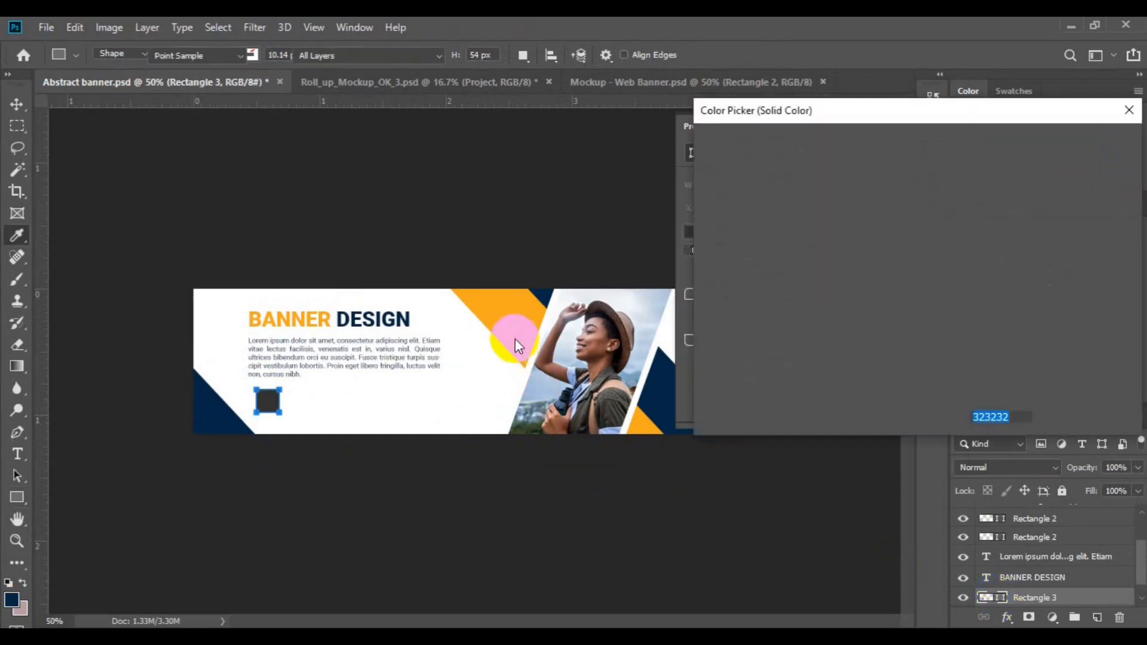
click(515, 339)
click(1064, 141)
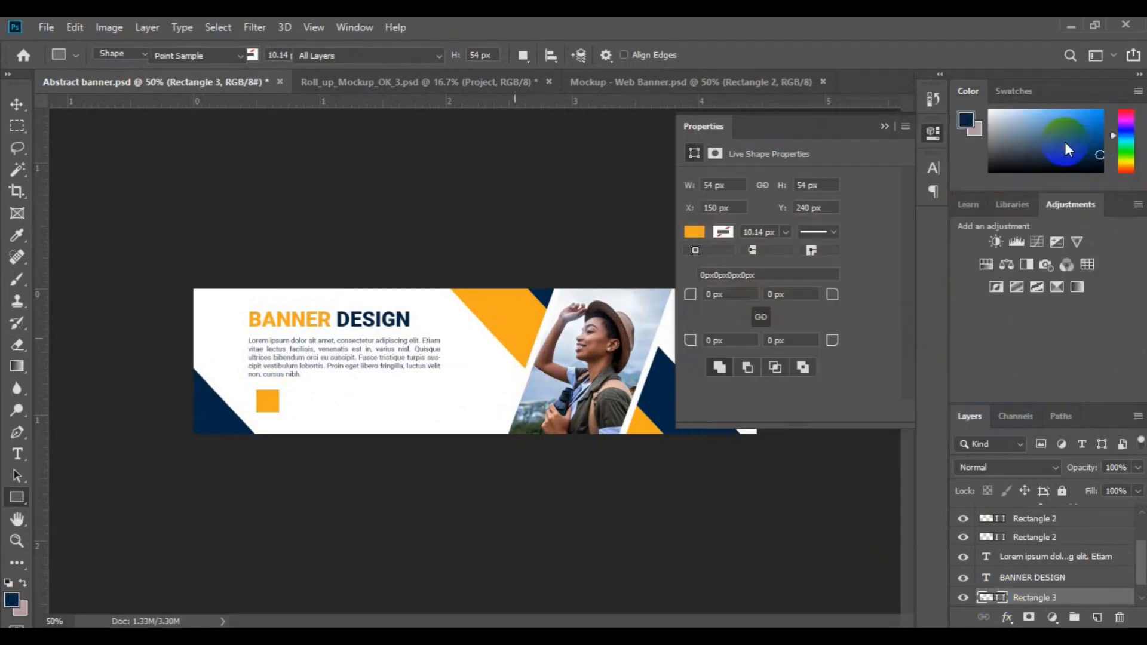
click(883, 126)
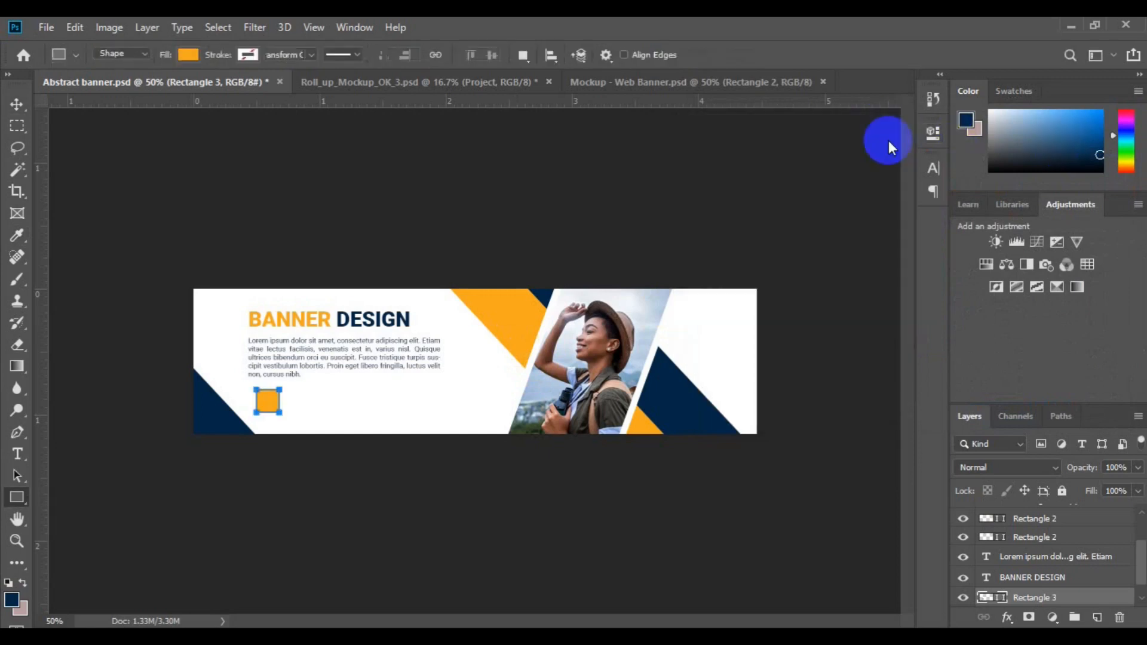
key(v)
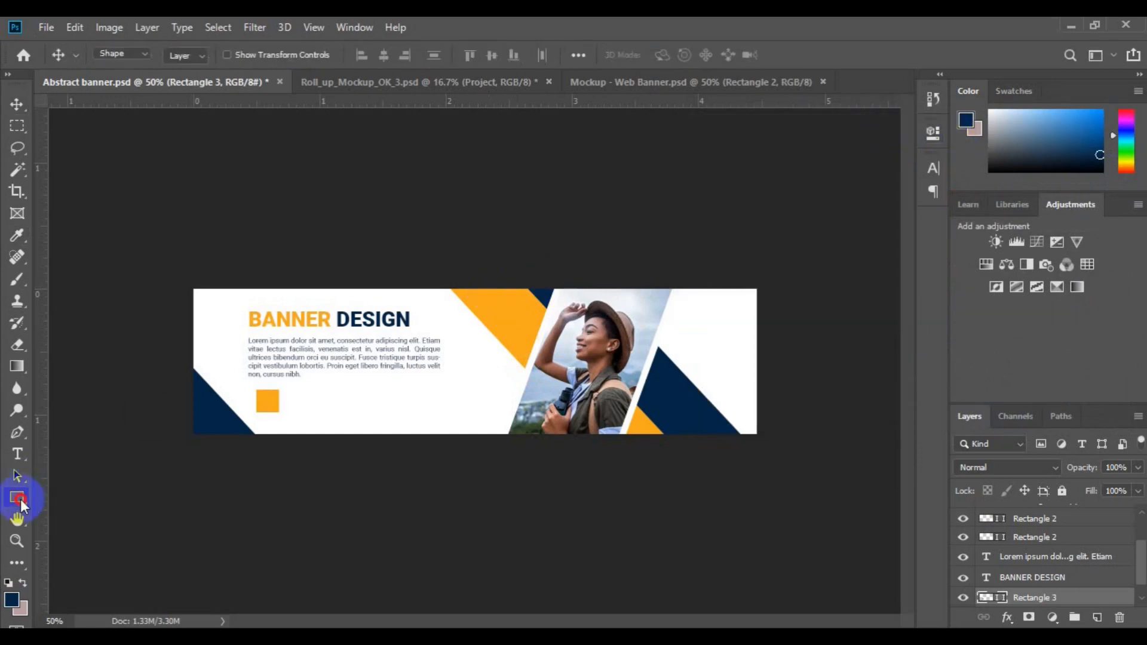
Add a new layer above the square and set the Custom Shape tool to the circled music note with white fill
click(21, 504)
click(86, 577)
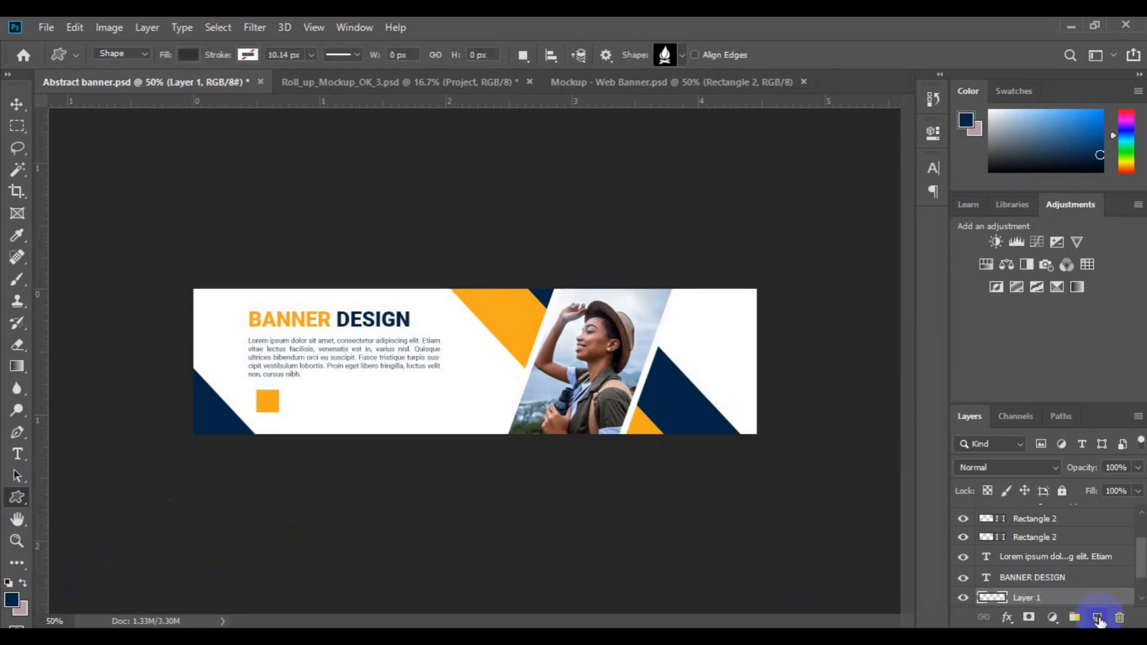
key(ctrl+plus)
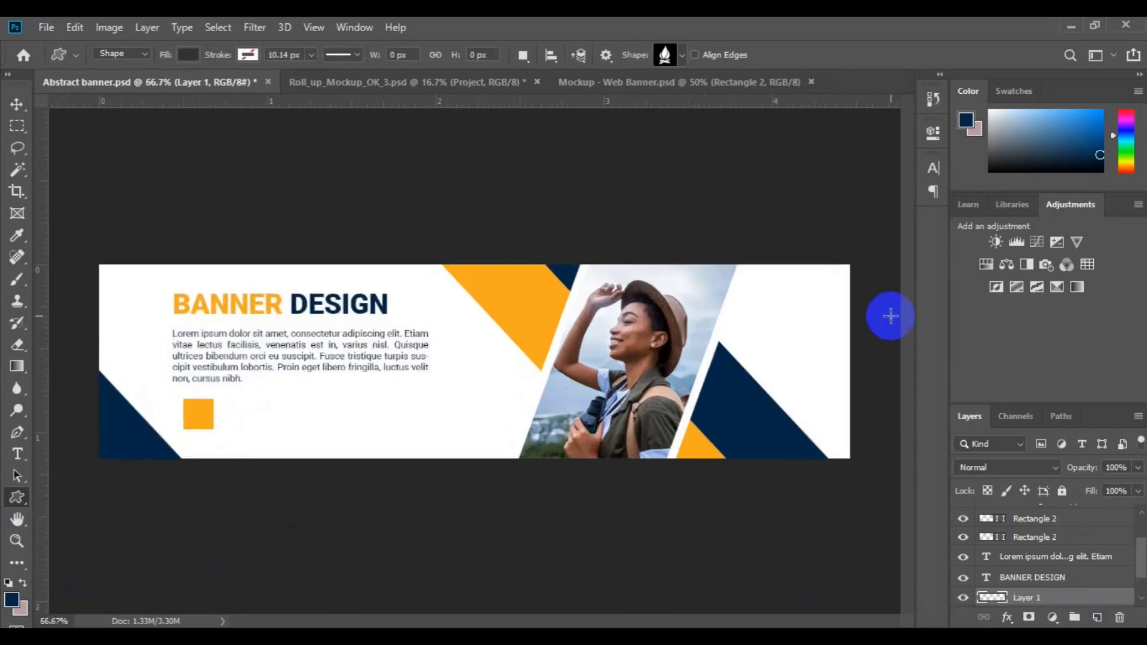
click(679, 57)
scroll(780, 355, down, 5)
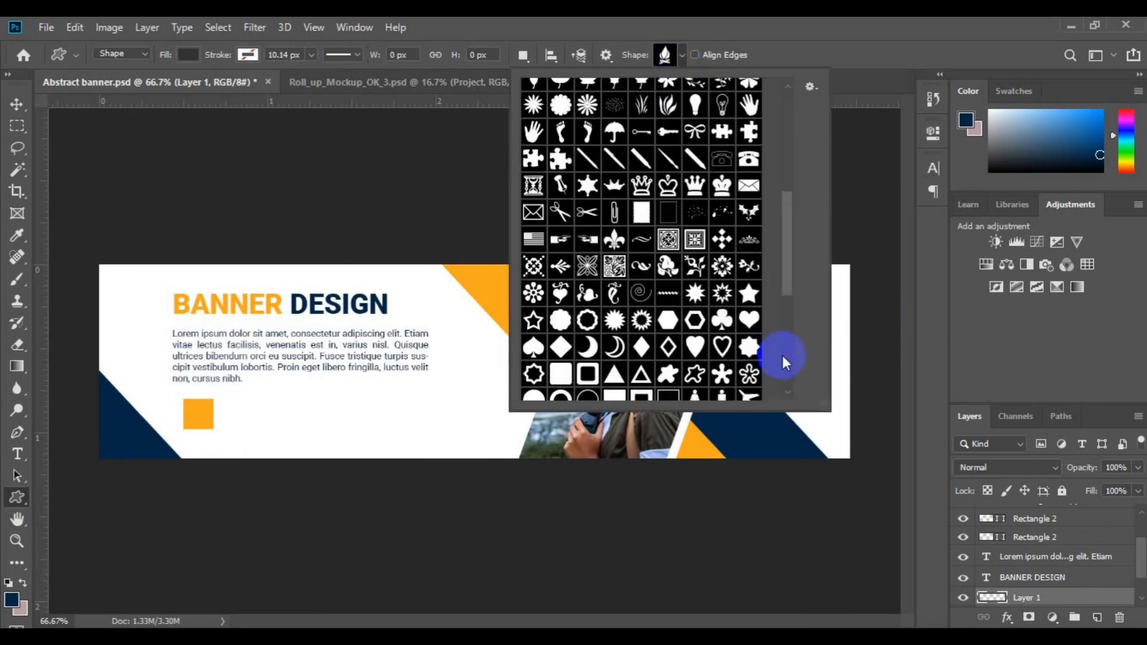
scroll(783, 356, down, 5)
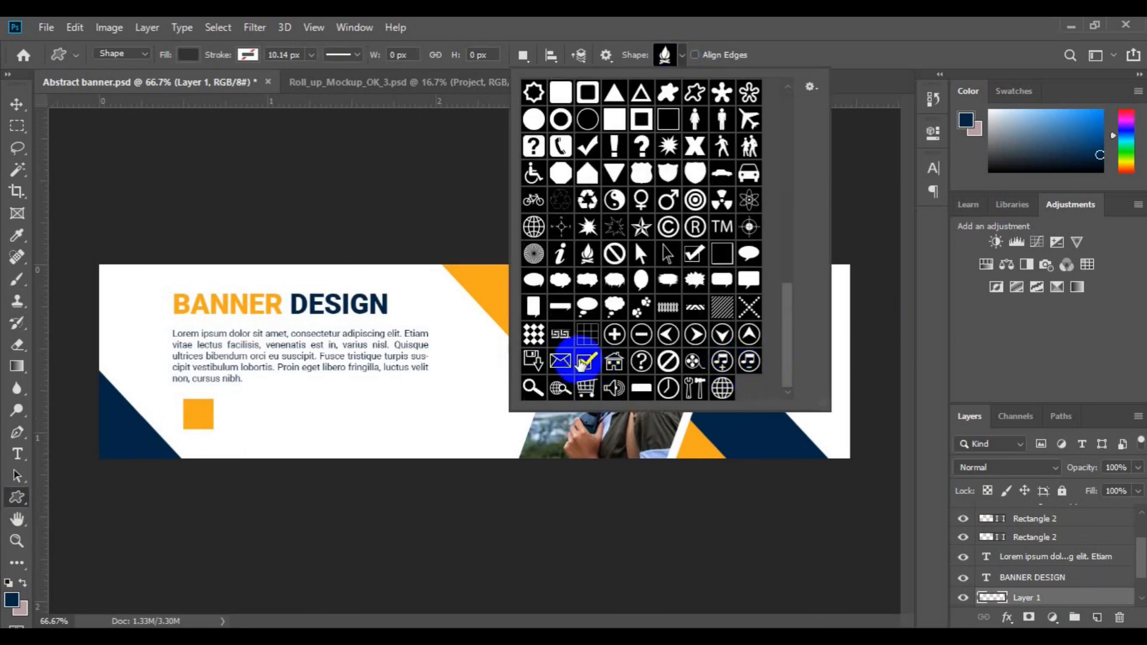
click(721, 362)
click(191, 55)
click(127, 143)
Draw the white music note icon inside the orange square, undoing the first attempt
mouse_move(187, 406)
mouse_down()
mouse_move(203, 422)
mouse_move(193, 412)
mouse_up()
key(ctrl+z)
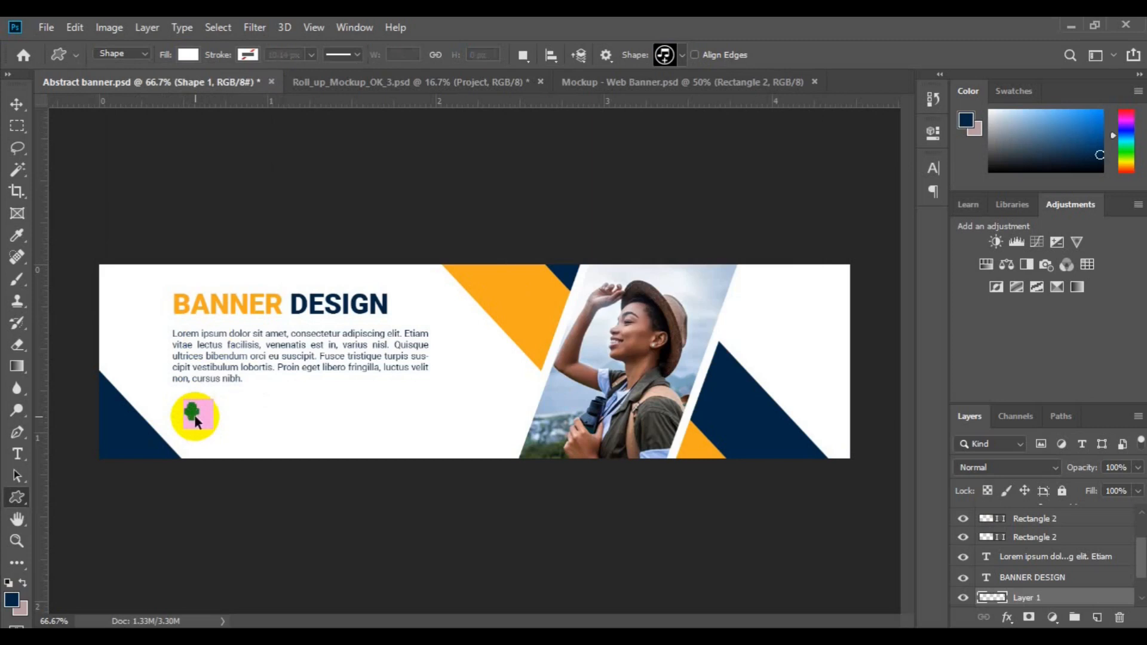
click(1141, 590)
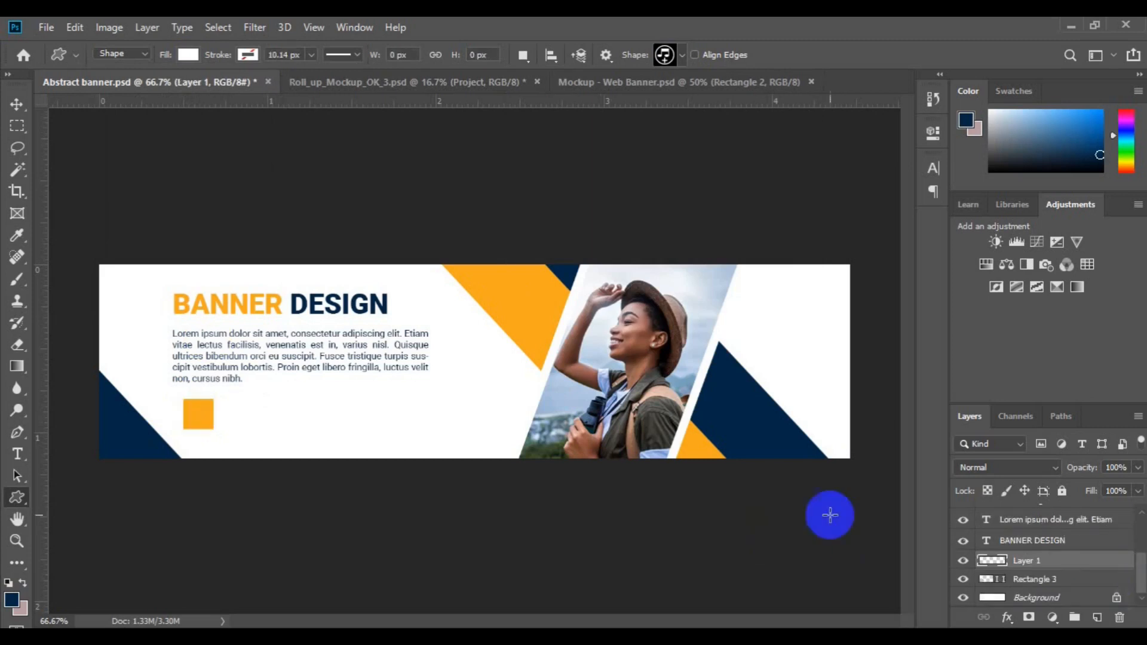
drag(191, 406, 206, 415)
key(v)
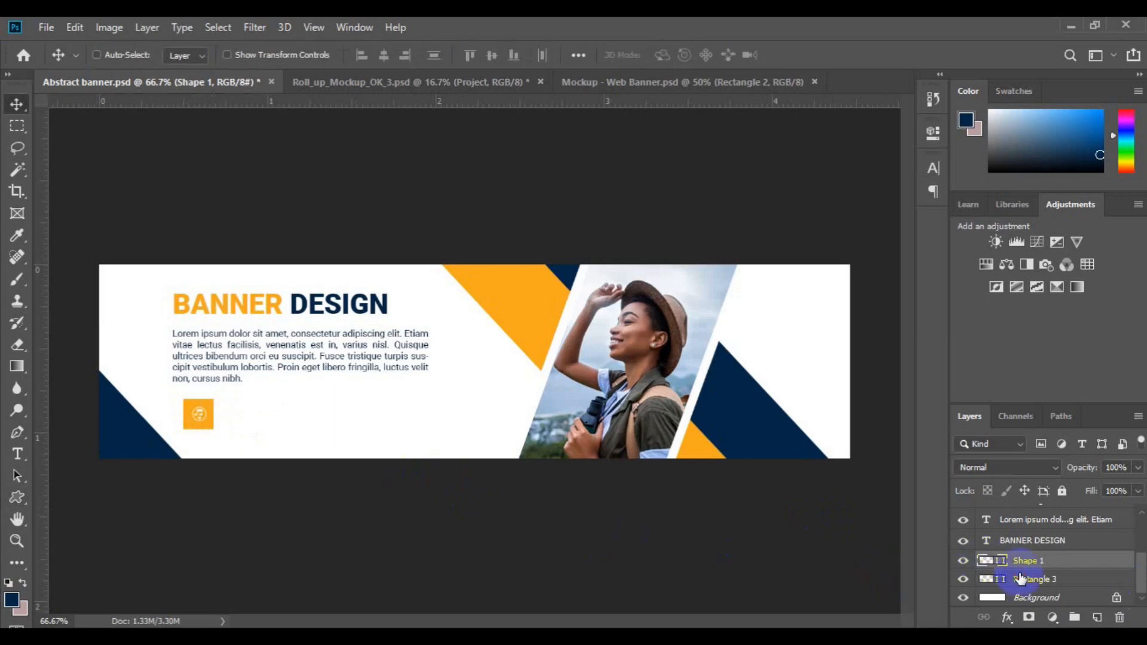
Center the music icon and the orange square on each other horizontally and vertically, and group them
click(1018, 573)
shift+click(1023, 561)
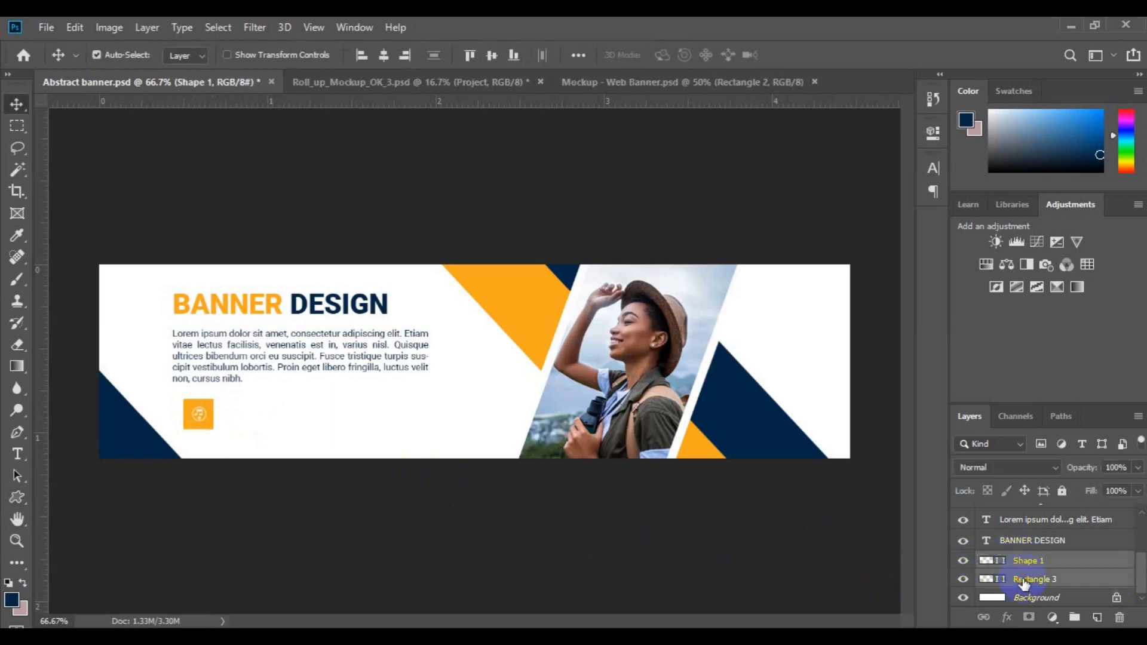
click(384, 57)
click(491, 57)
key(ctrl+g)
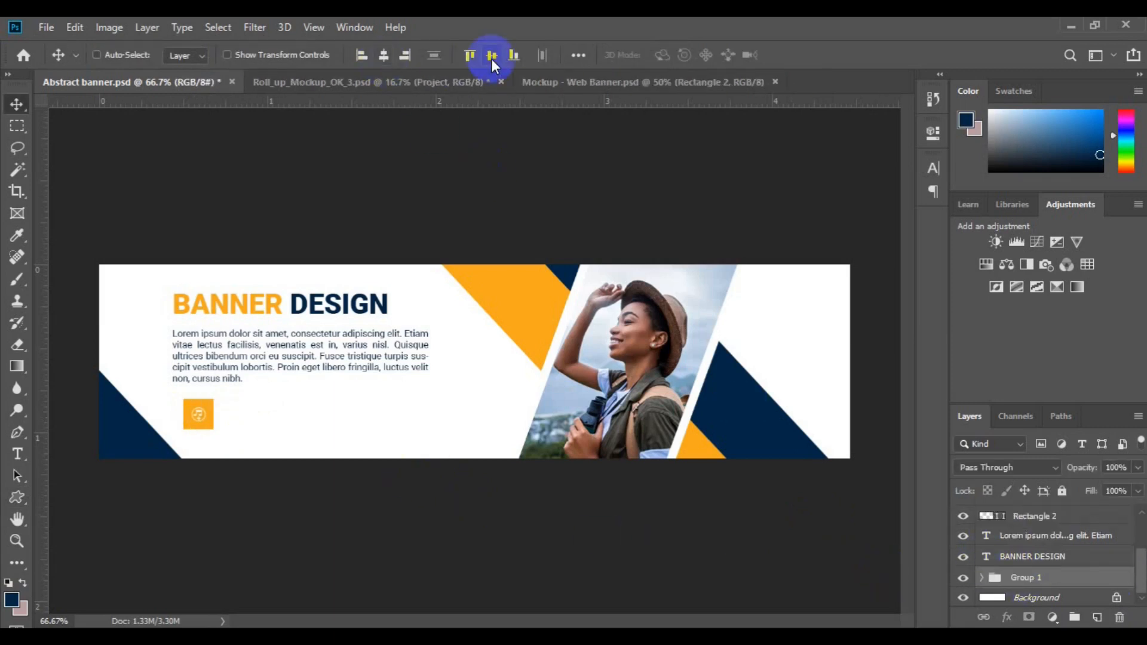
Move the icon group about 39 px to the right below the paragraph
key(ctrl+plus)
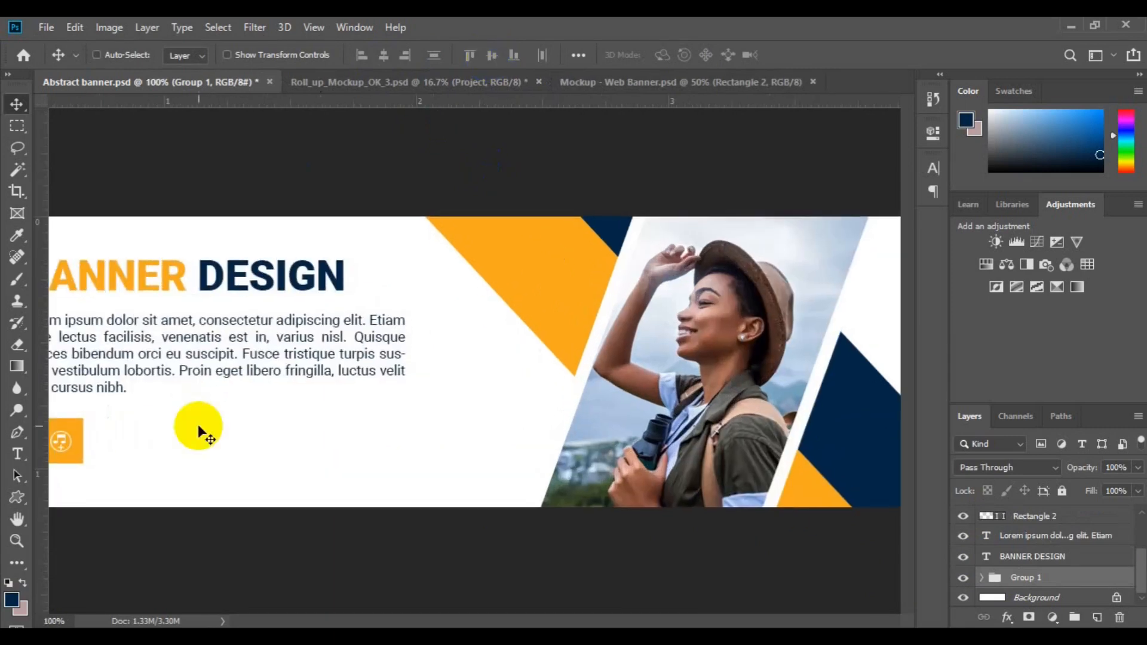
key(h)
drag(286, 435, 463, 440)
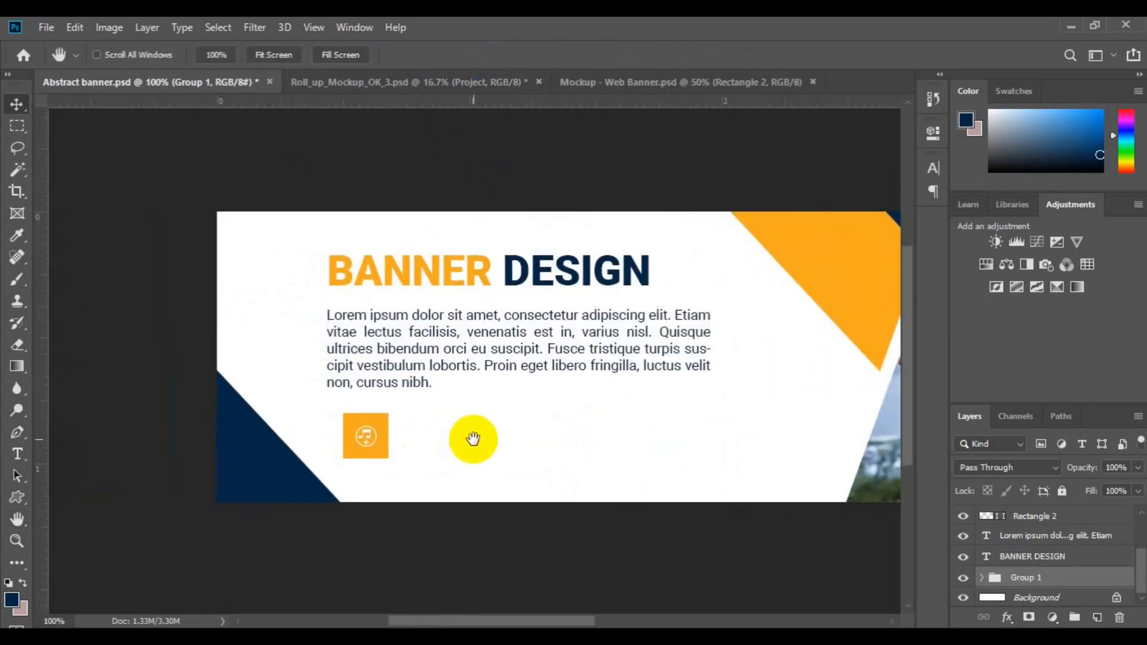
key(v)
key(ctrl+t)
drag(374, 440, 412, 440)
key(Return)
Add the left-aligned two-line caption "Business Managent & Development Centre" in 4 pt Roboto Regular below the icon
click(18, 457)
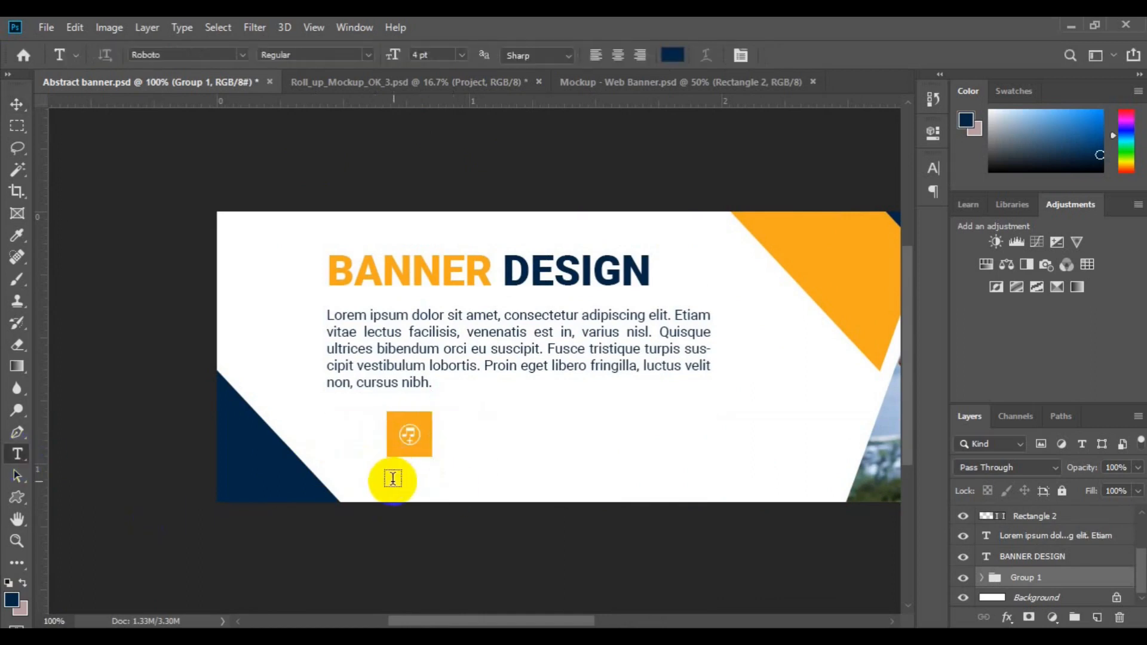
click(393, 478)
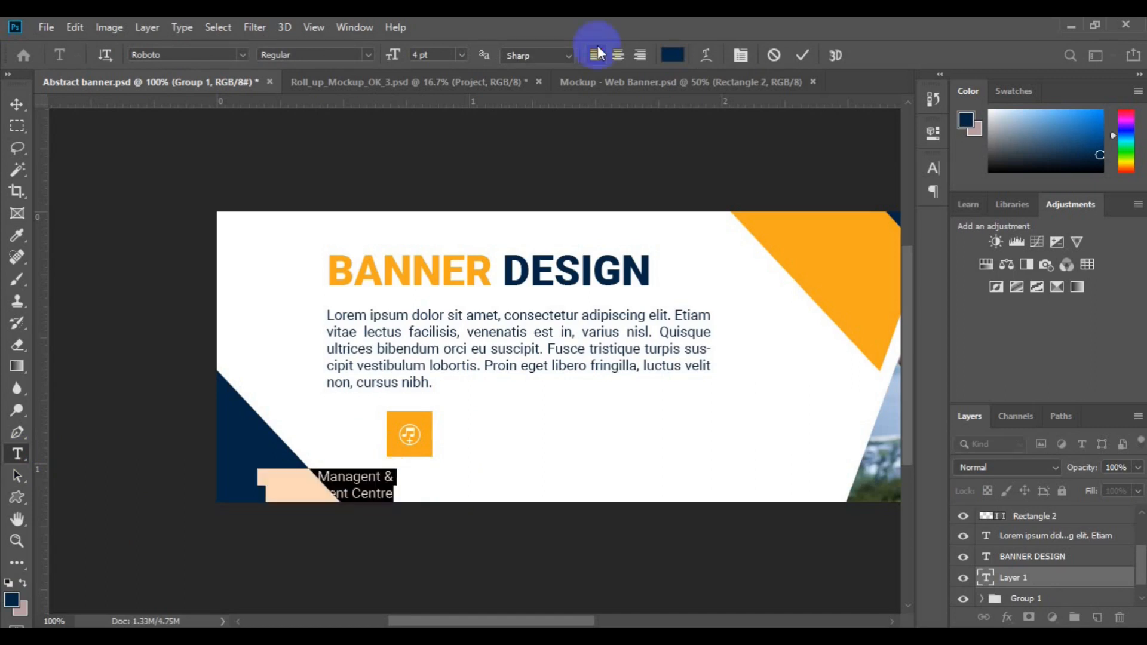
click(596, 54)
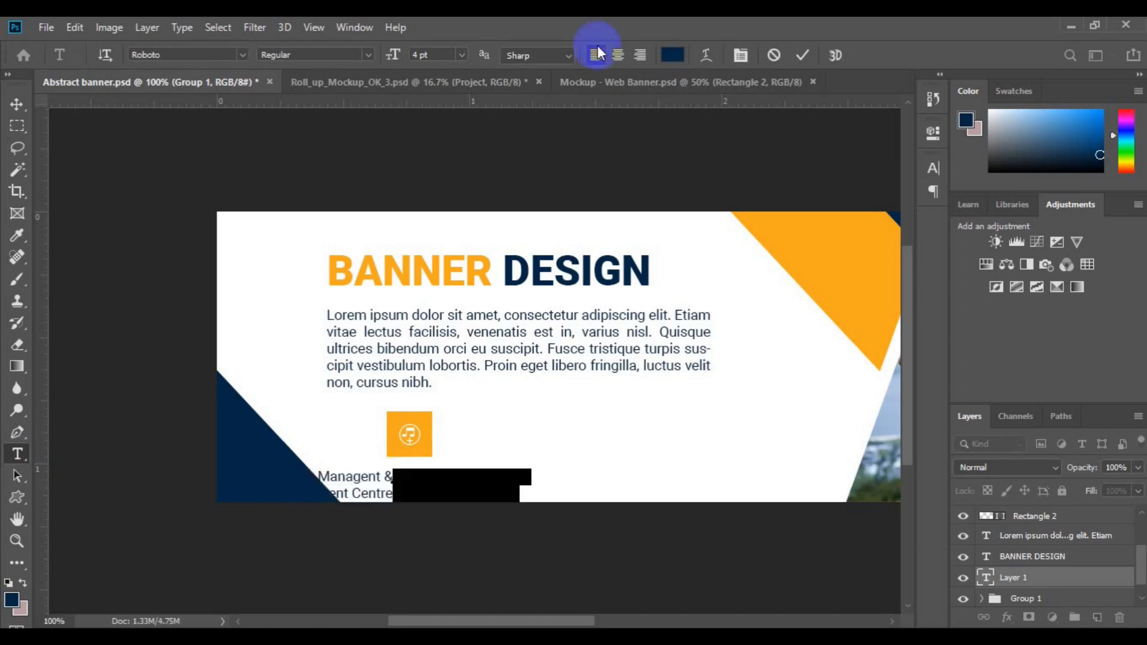
Widen the tracking of the caption's second line and set the whole caption to 3 pt
triple_click(394, 494)
key(ctrl+t)
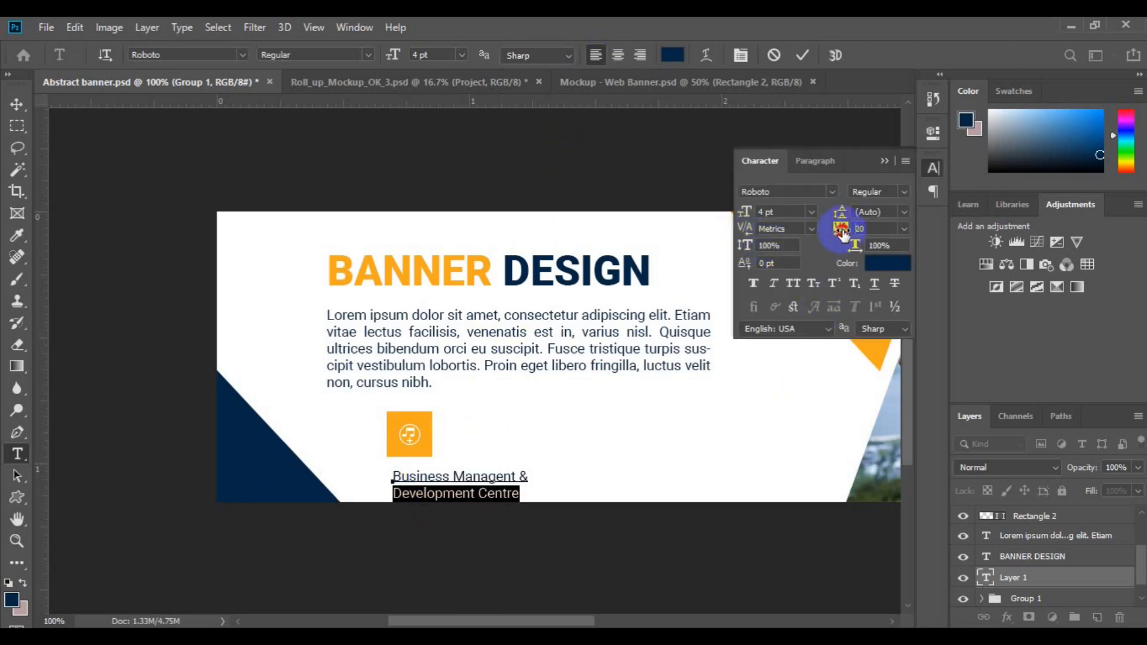
click(454, 475)
key(ctrl+a)
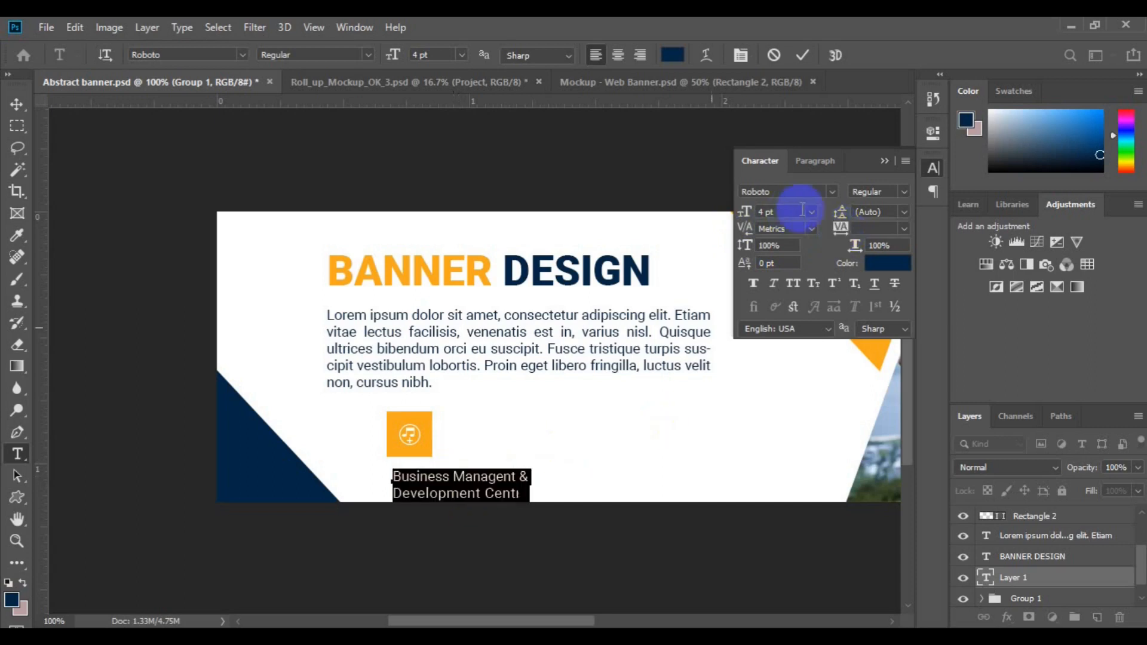
click(811, 212)
click(769, 211)
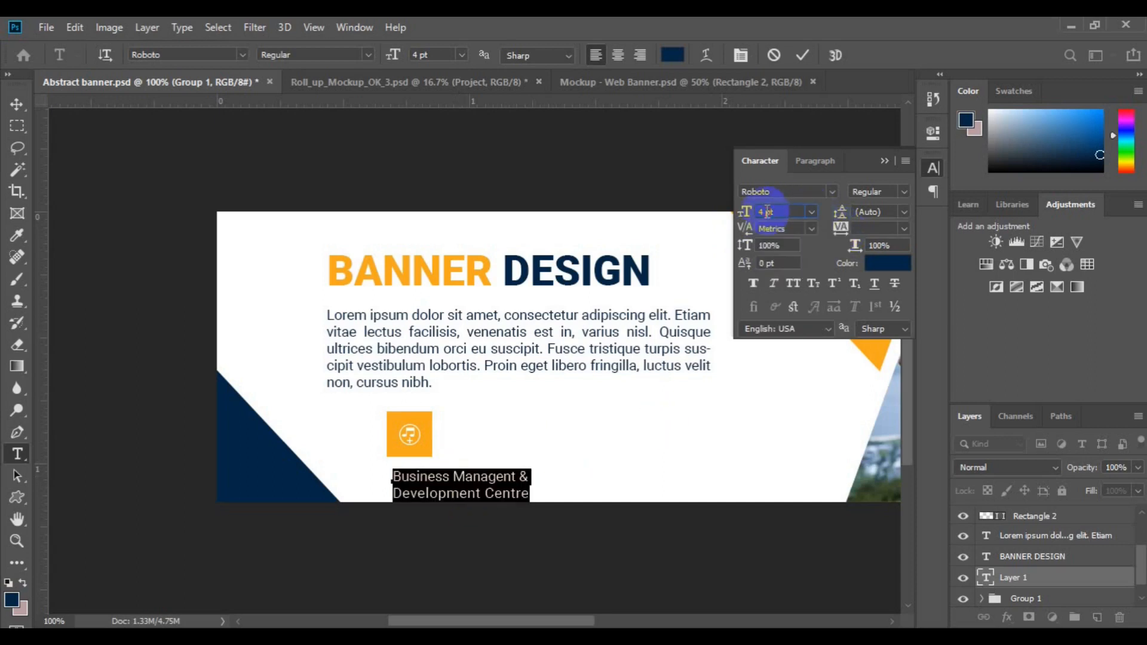
text(3)
key(Return)
key(ctrl+Return)
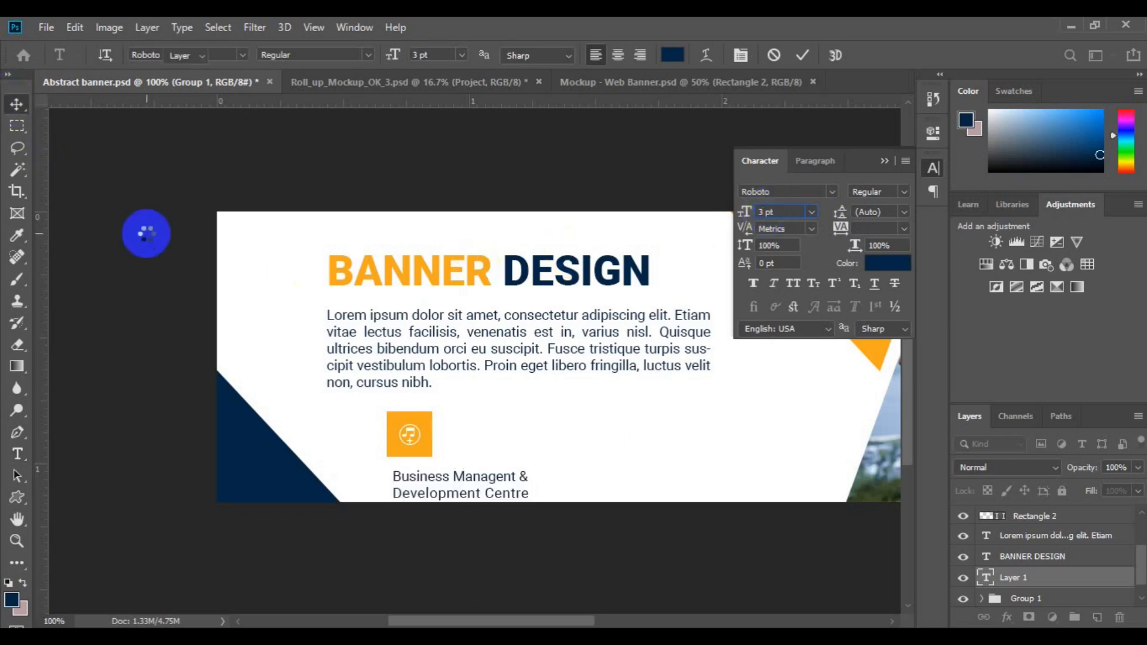
Move the caption directly under the icon, center the two horizontally, and group them
drag(436, 480, 401, 473)
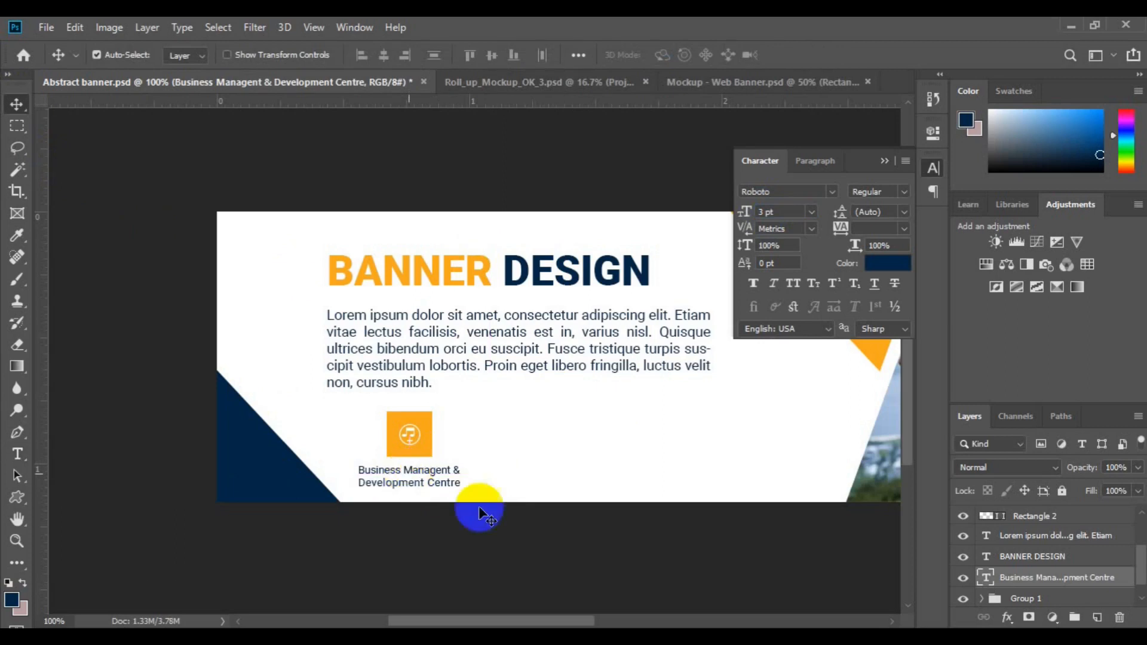
ctrl+click(1011, 600)
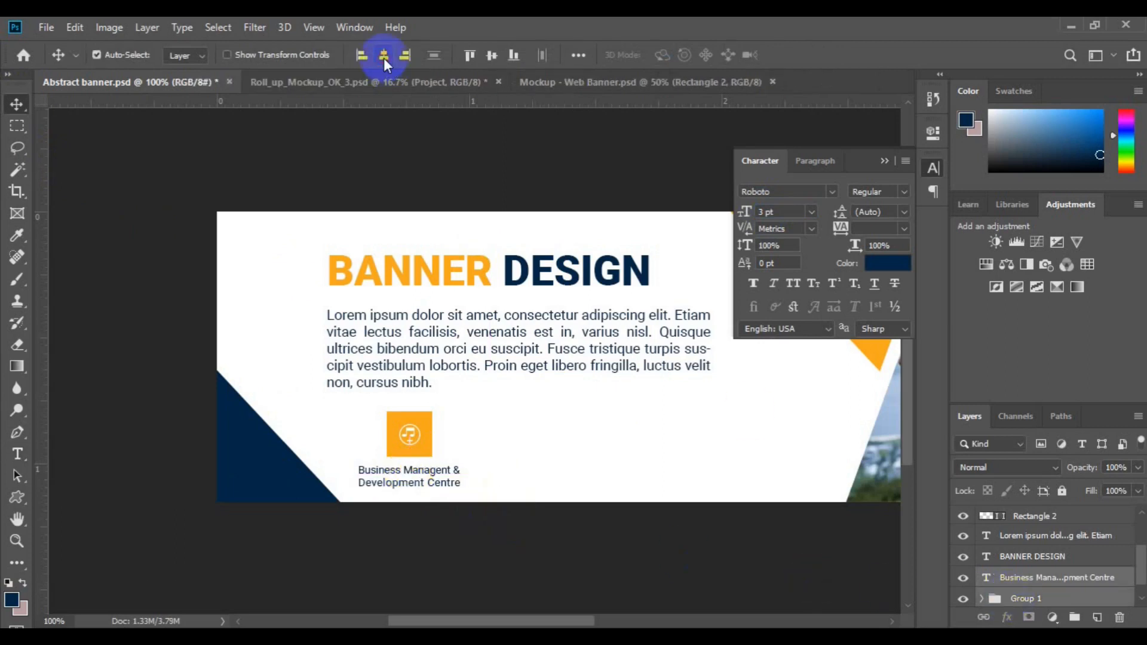
key(ctrl+g)
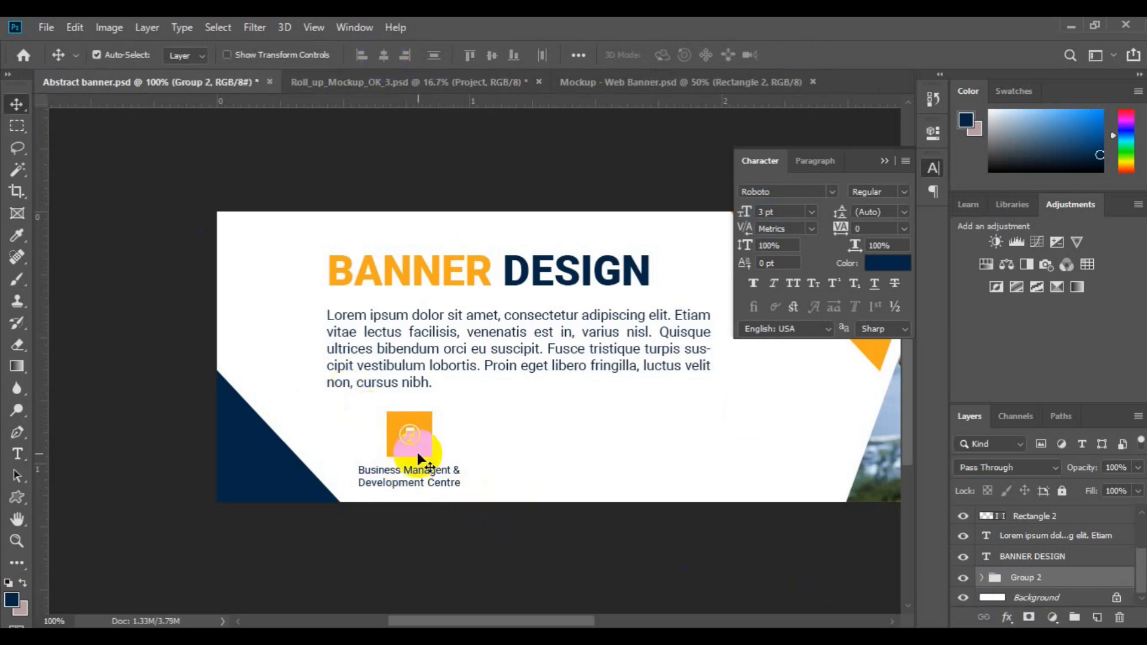
Duplicate the icon-and-caption group and place the copy about 142 px to the right of the original
key(ctrl+alt+t)
key(Return)
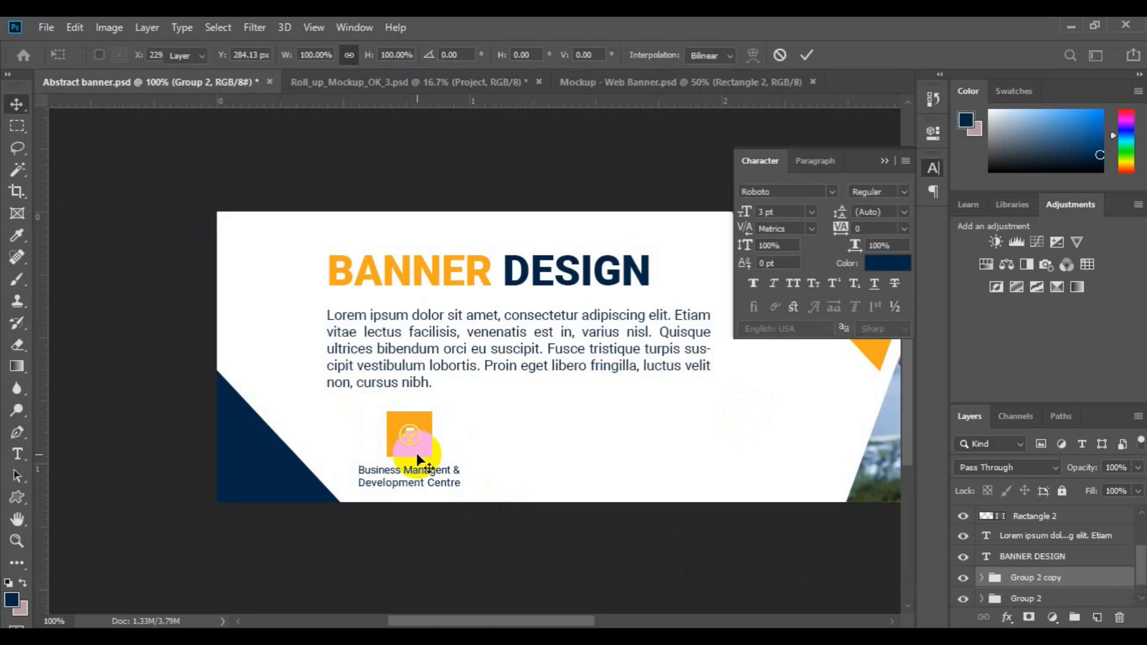
key(ctrl+t)
drag(408, 457, 567, 457)
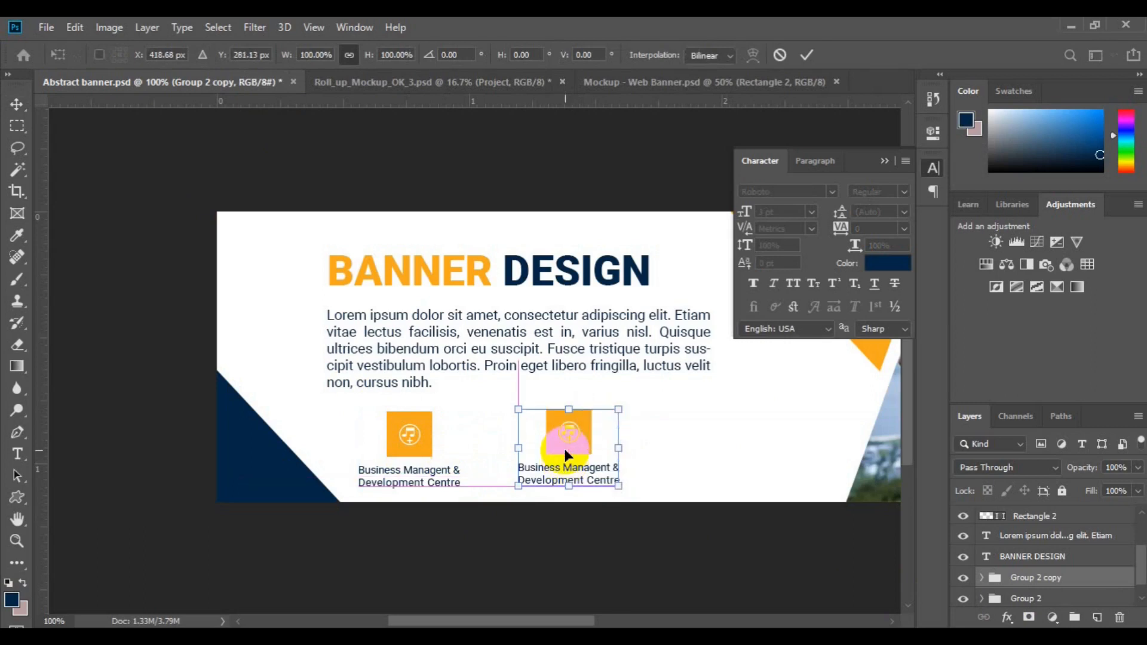
key(Return)
Duplicate the copied group once more, place it about 123 px further right, and align the bottom edges of the two copies
key(ctrl+j)
key(ctrl+t)
drag(568, 459, 701, 451)
key(Return)
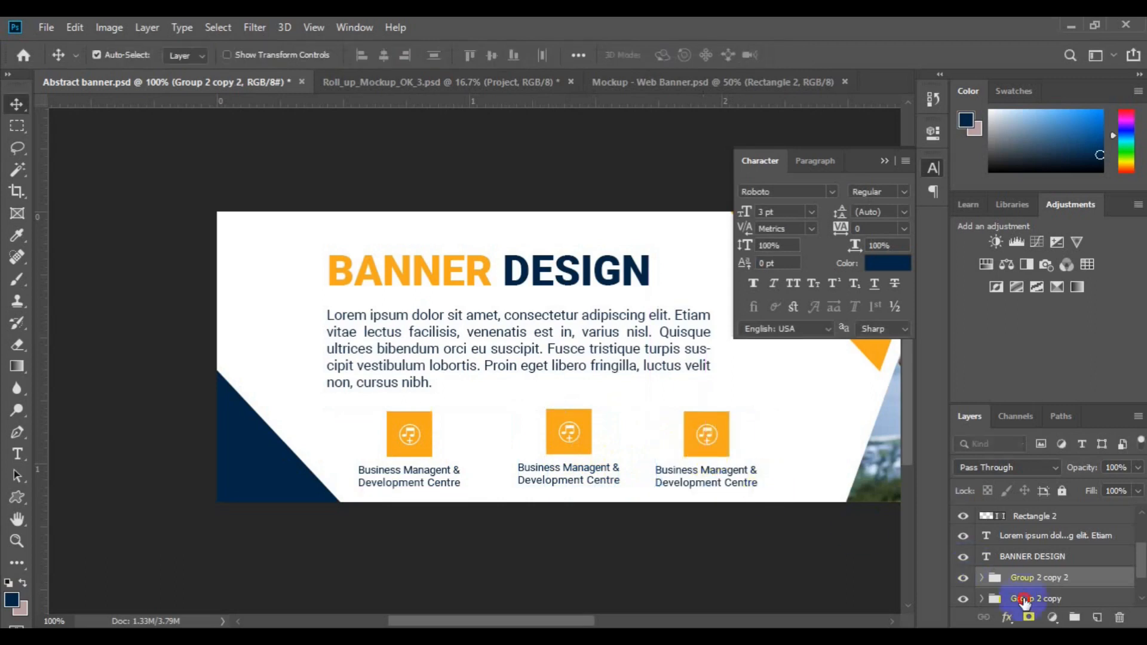
shift+click(1024, 598)
click(513, 56)
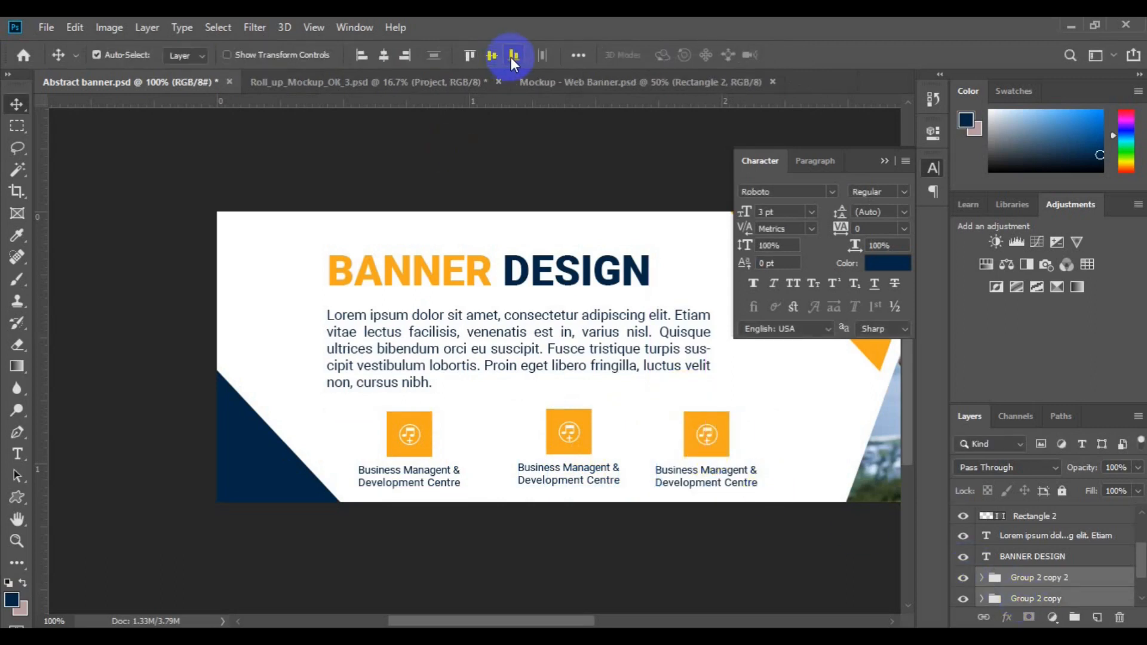
Group the two icon copies, then combine that group with the original icon-and-caption group into a single icon row
key(ctrl+g)
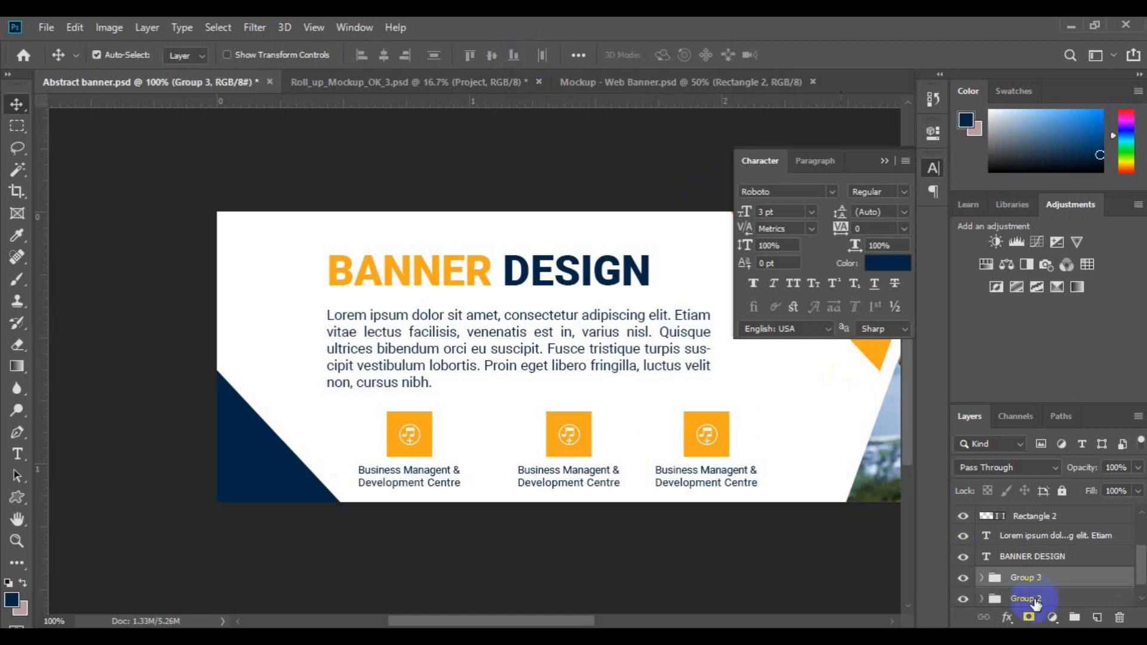
click(1032, 599)
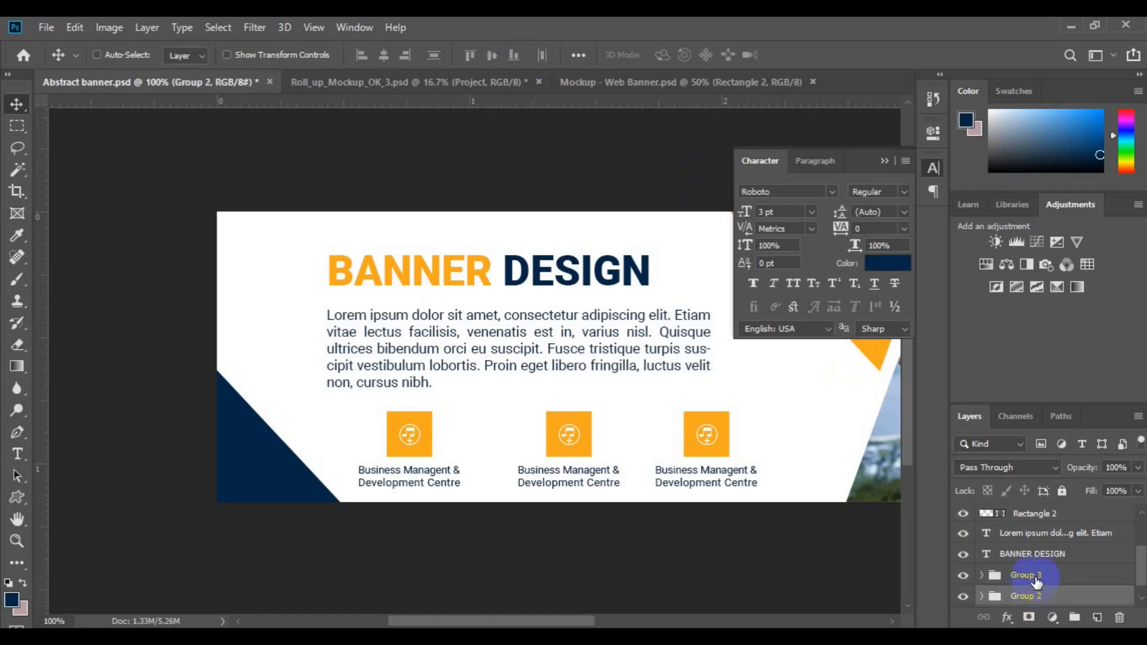
shift+click(1036, 580)
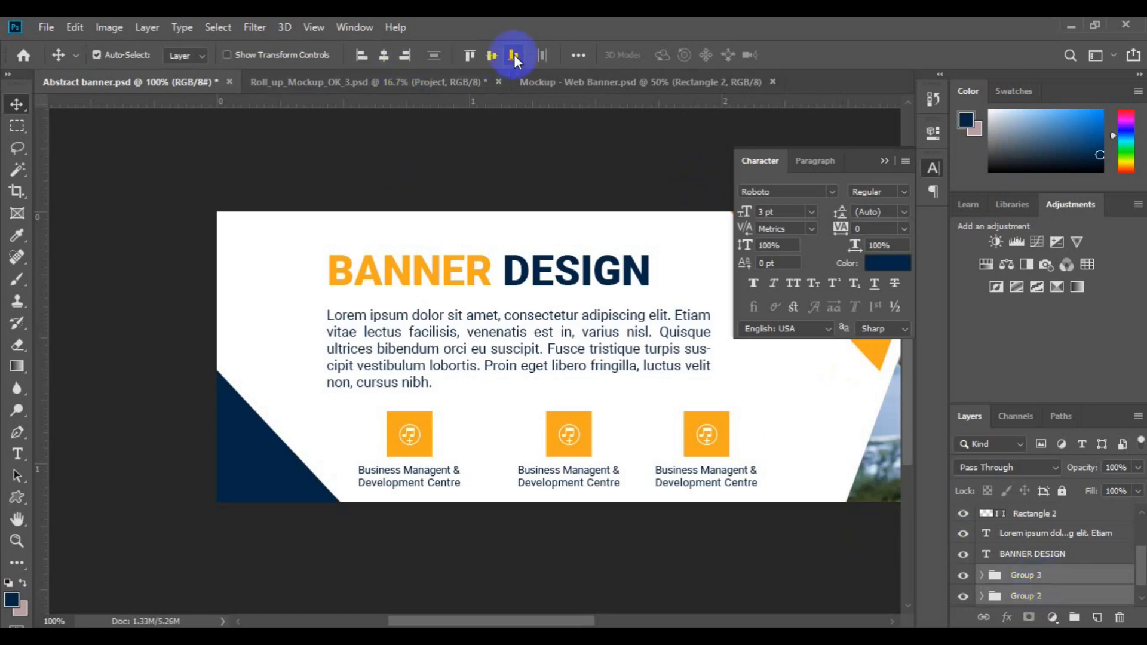
key(ctrl+g)
Shift the icon row about 0.12 in to the left so its left edge lines up with the paragraph
drag(419, 454, 539, 452)
key(ctrl+t)
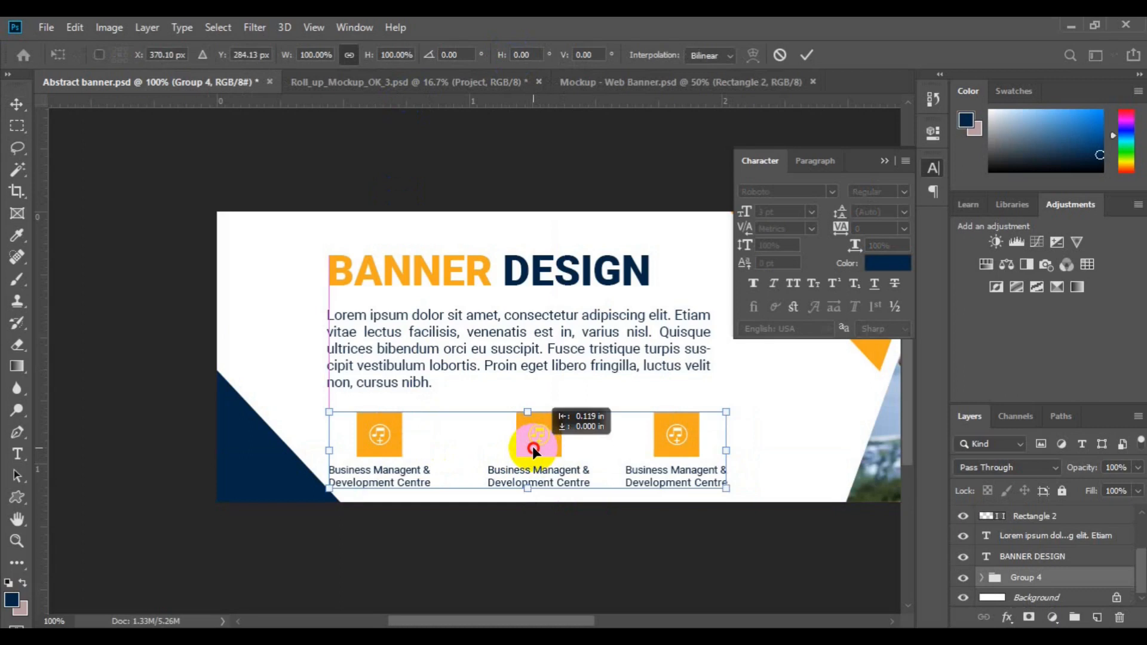
drag(533, 448, 534, 448)
drag(726, 488, 706, 482)
key(ctrl+z)
key(ctrl+z)
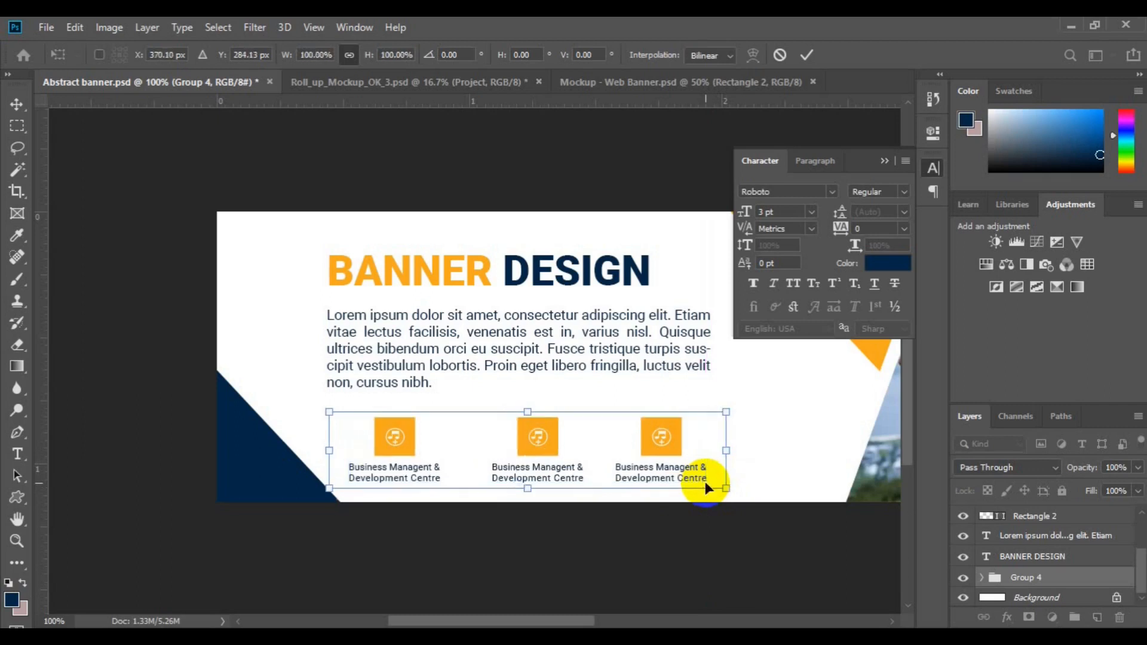
Scale the icon row down proportionally to about 82%, keeping its upper-left corner in place
scroll(706, 485, down, 2)
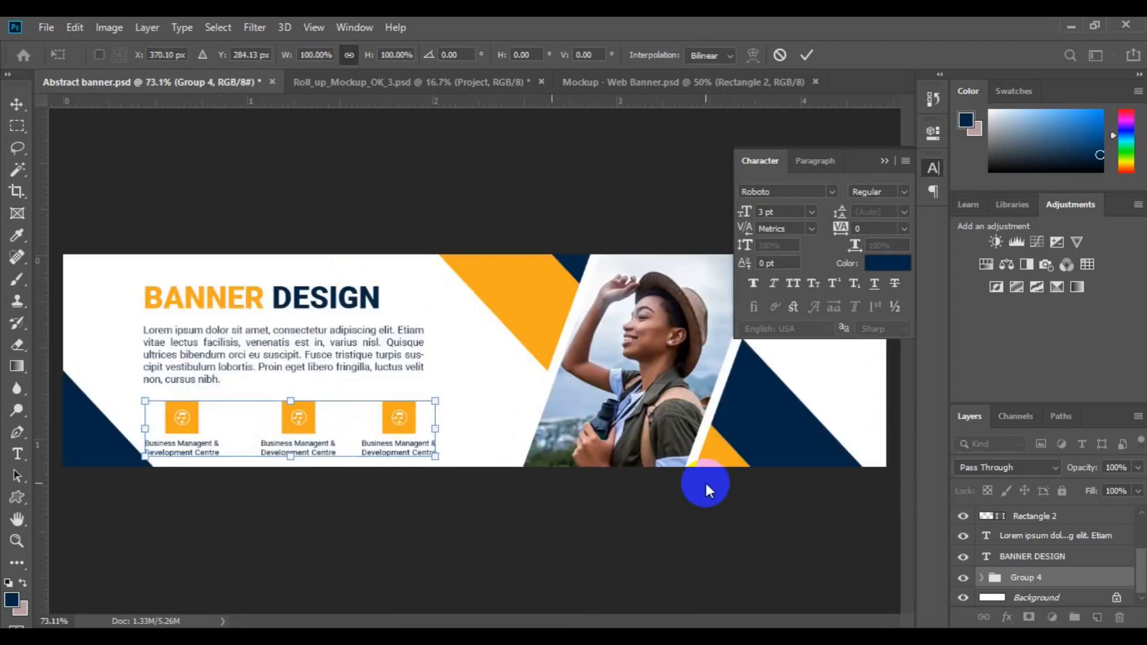
drag(435, 457, 383, 445)
key(Return)
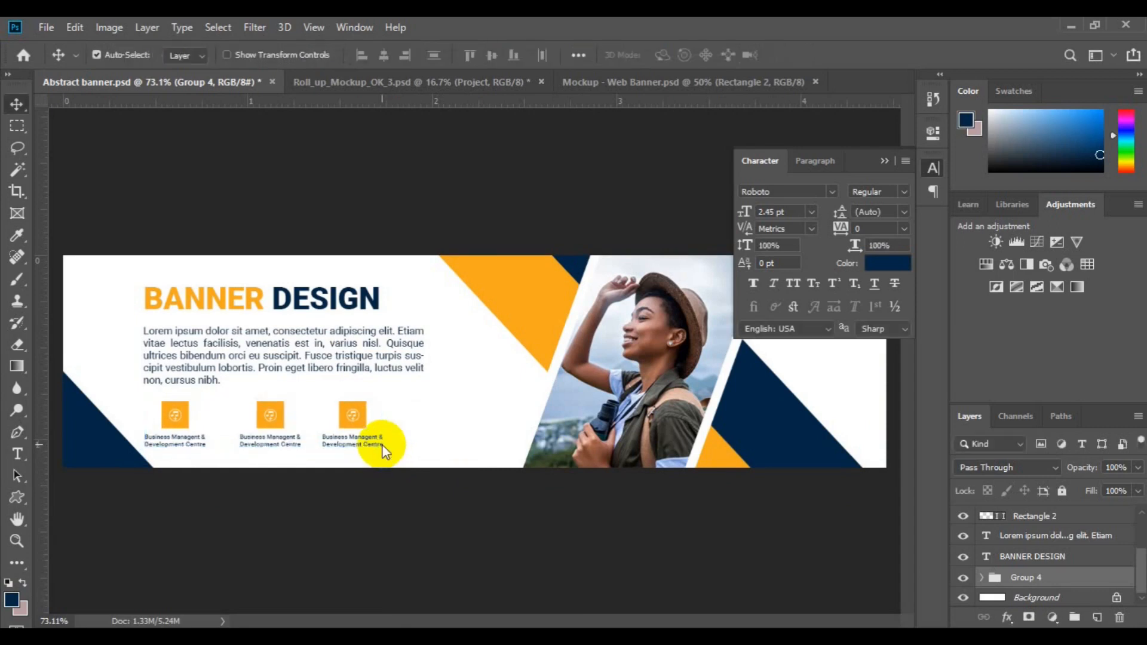
Center the icon row horizontally under the paragraph, and group it with the paragraph and headline
click(1050, 536)
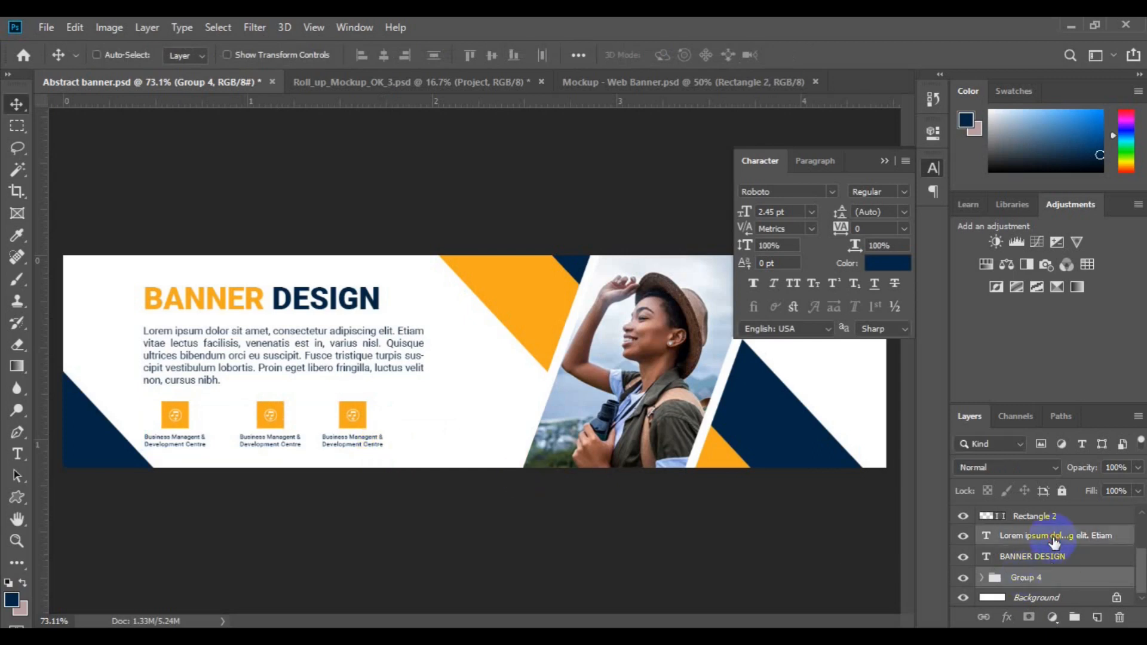
click(384, 56)
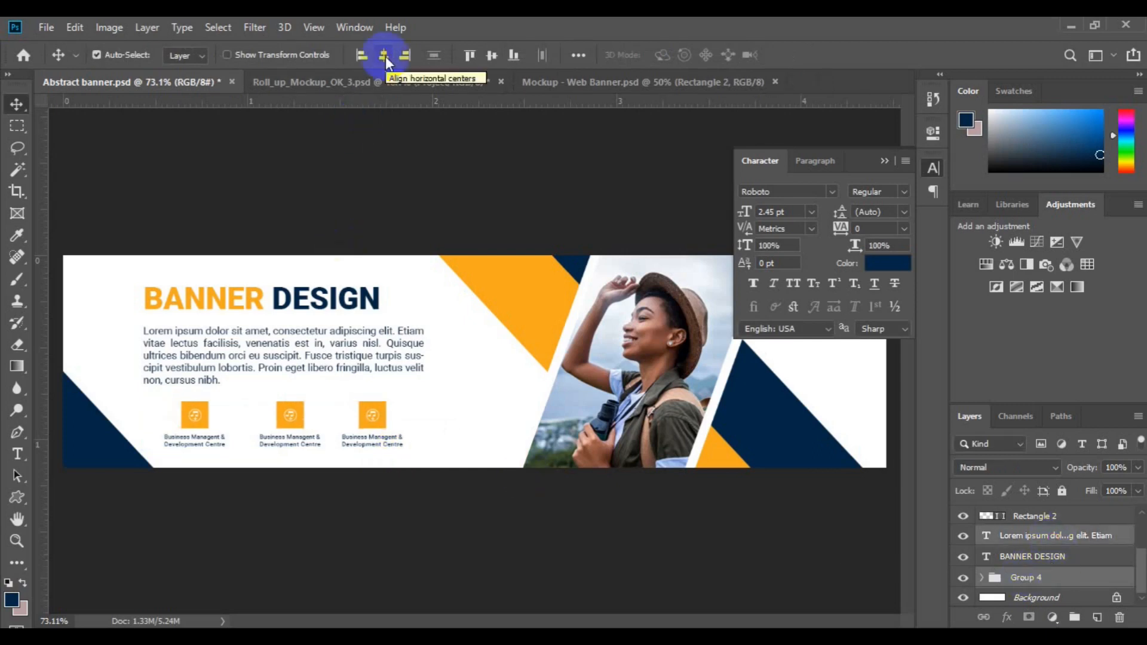
click(1040, 537)
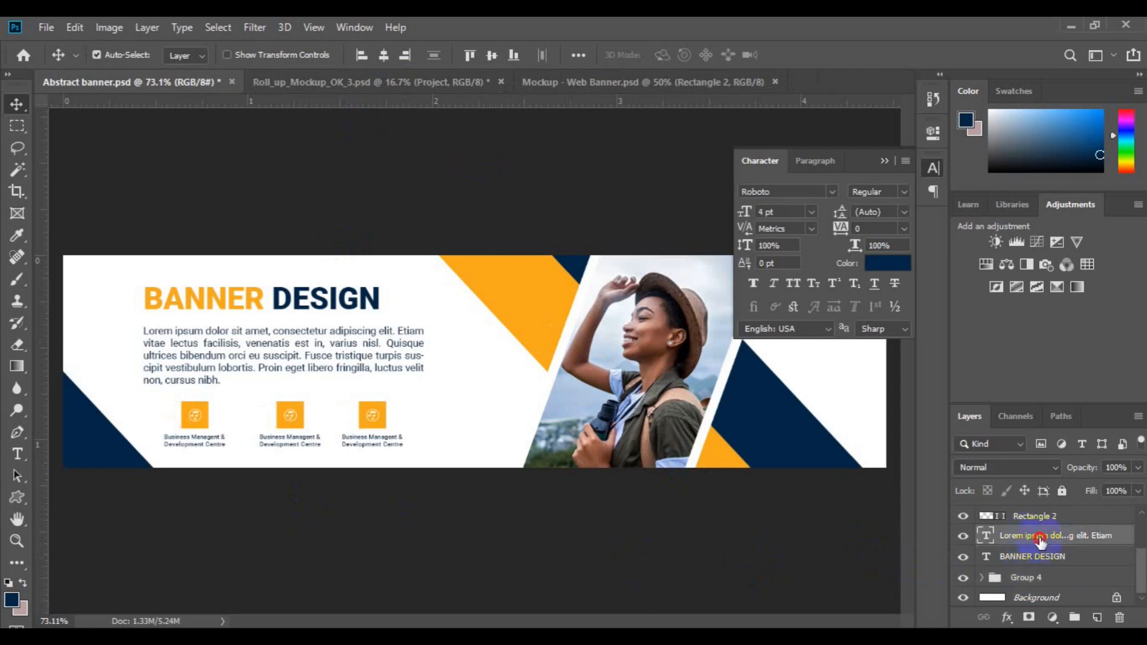
shift+click(1039, 582)
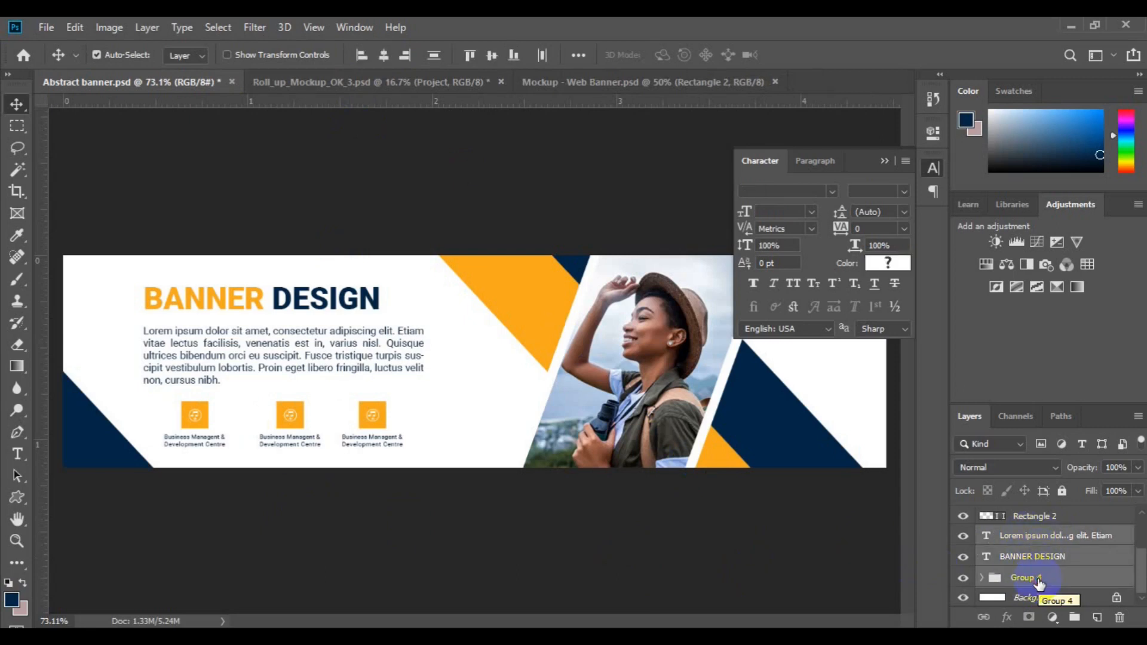
key(ctrl+g)
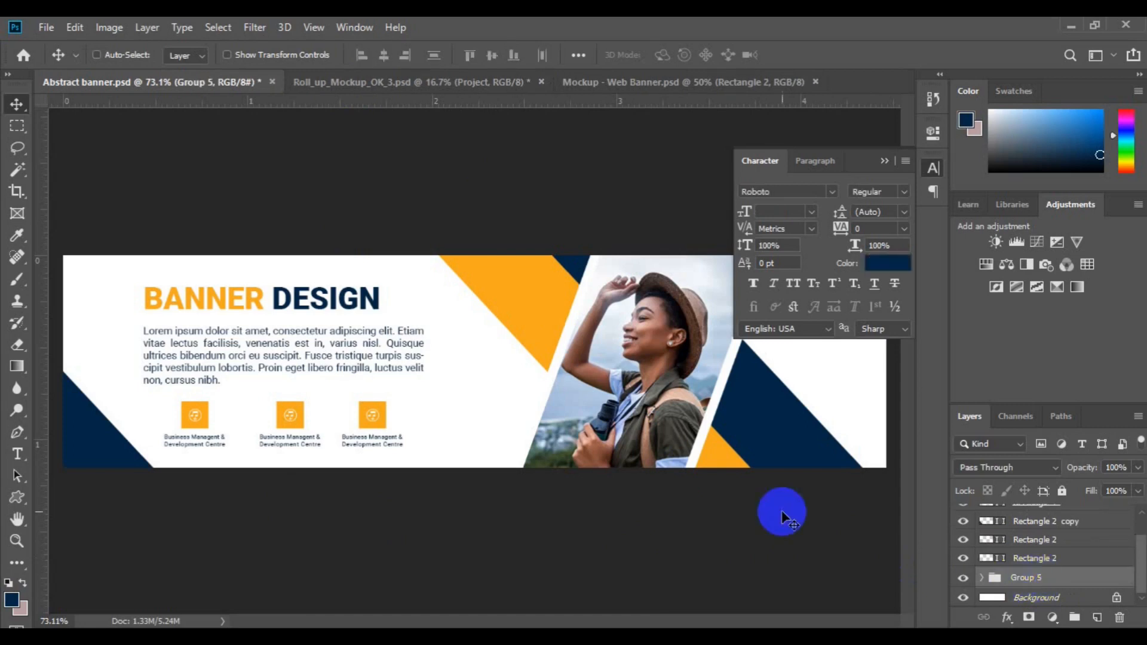
Shift the headline, paragraph and icon group about 22 px left and center it vertically on the canvas
key(ctrl+a)
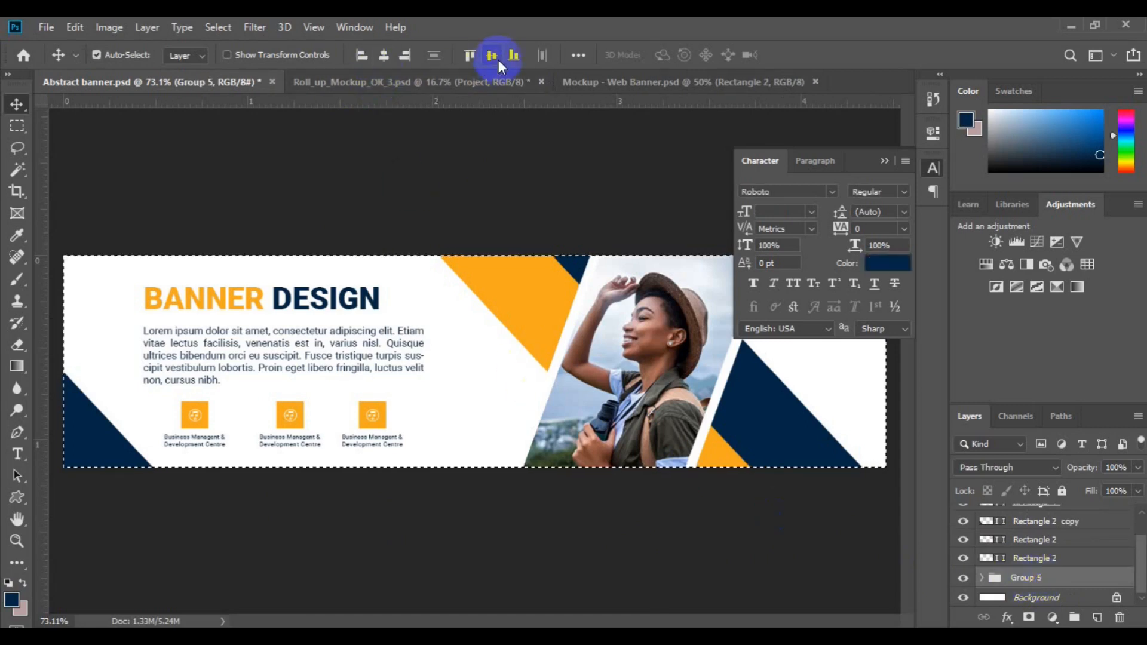
click(498, 59)
key(ctrl+d)
key(ctrl+t)
drag(282, 352, 264, 351)
key(Return)
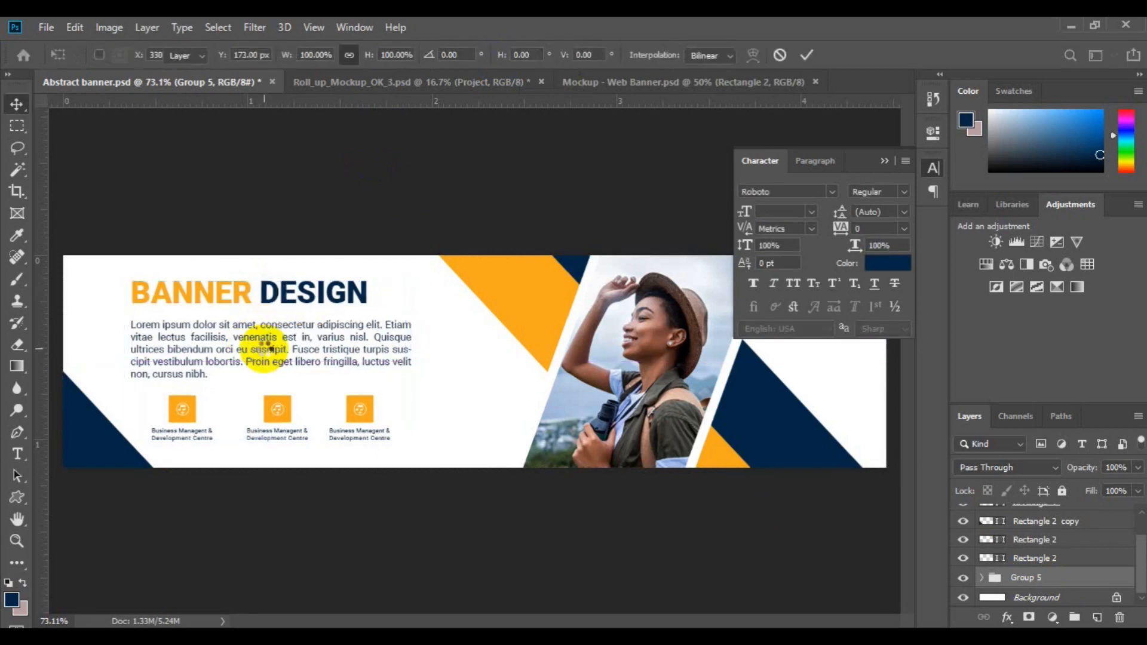
key(ctrl+a)
click(491, 55)
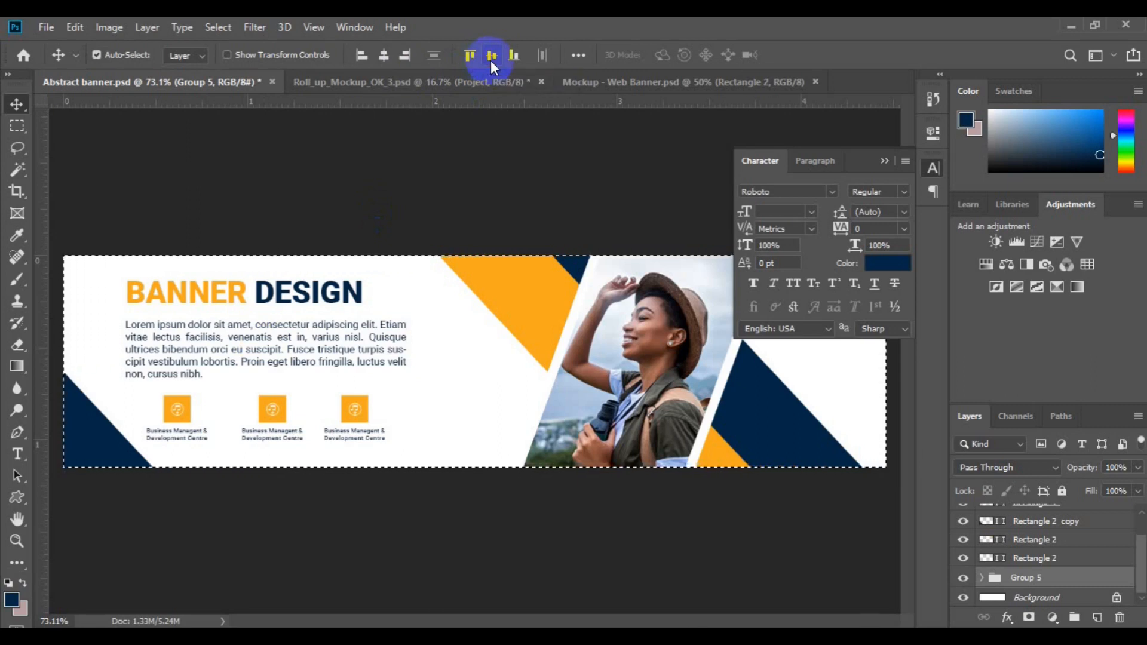
click(884, 161)
key(ctrl+d)
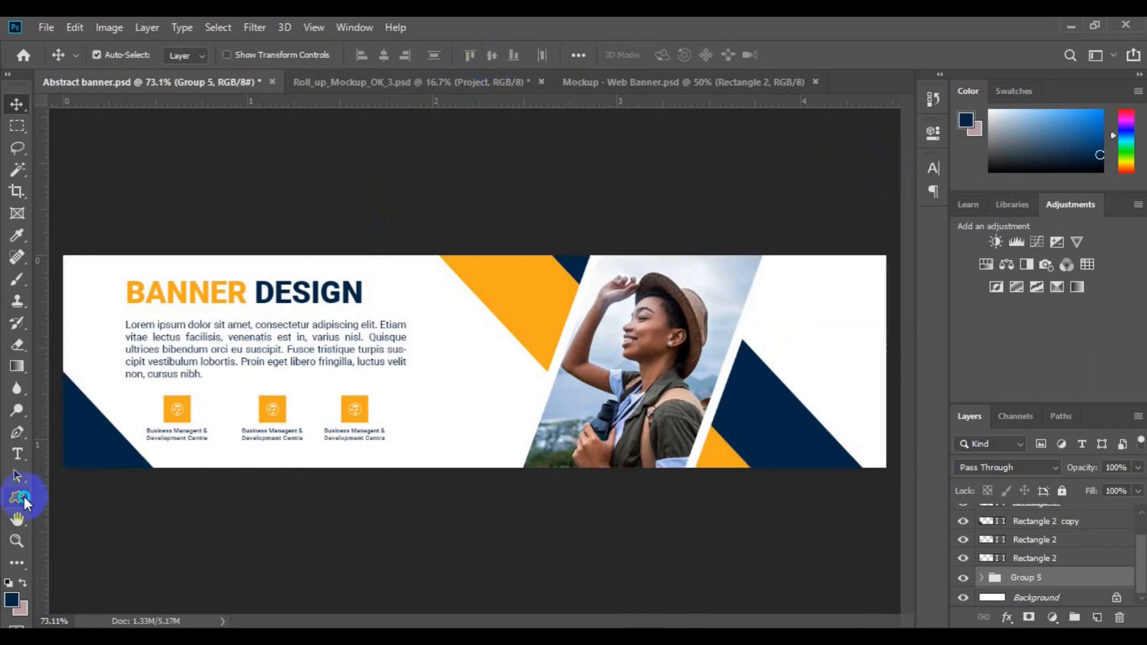
Draw a radiation-symbol custom shape about 40 px wide, filled with orange f7a81e, in the white area right of the photo
click(24, 496)
click(665, 54)
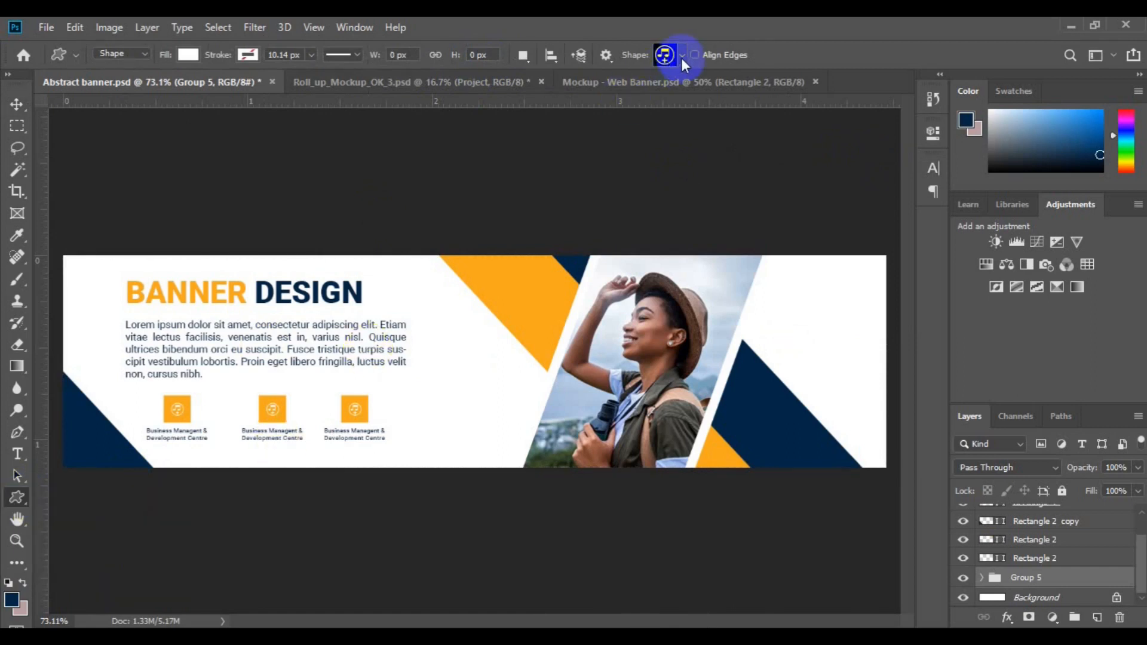
click(722, 199)
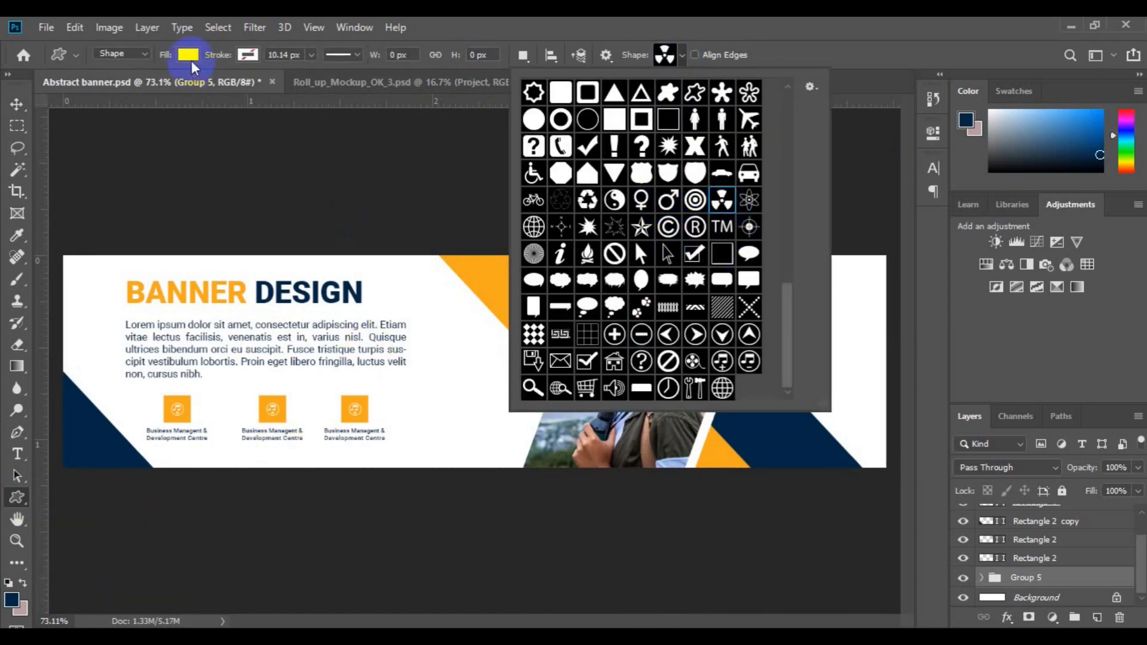
click(188, 54)
click(267, 90)
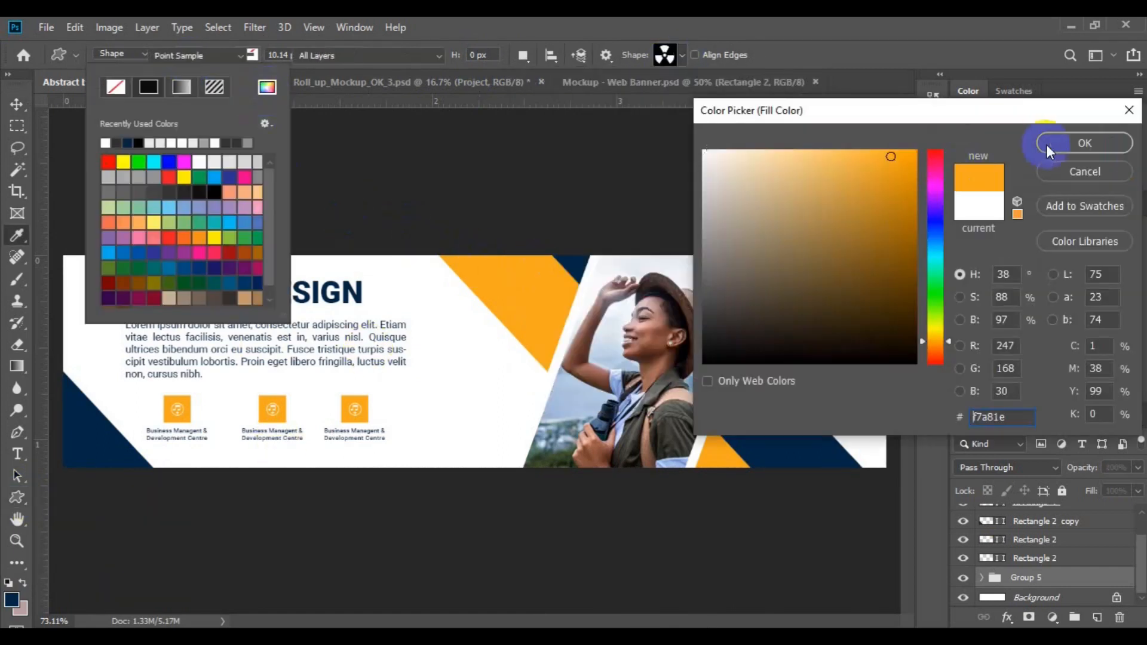
click(1055, 145)
click(806, 283)
drag(803, 279, 839, 300)
key(v)
Add the text "Logo Design" below the symbol on a new layer in Roboto Regular, 5 pt, navy 022746
click(17, 455)
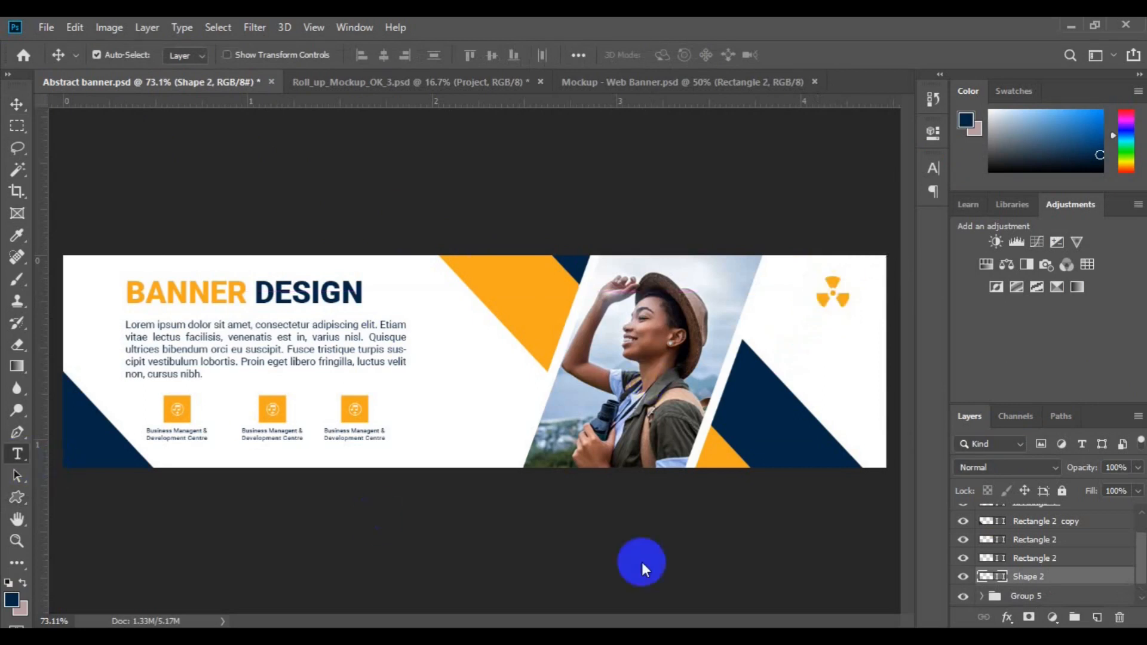
click(1097, 617)
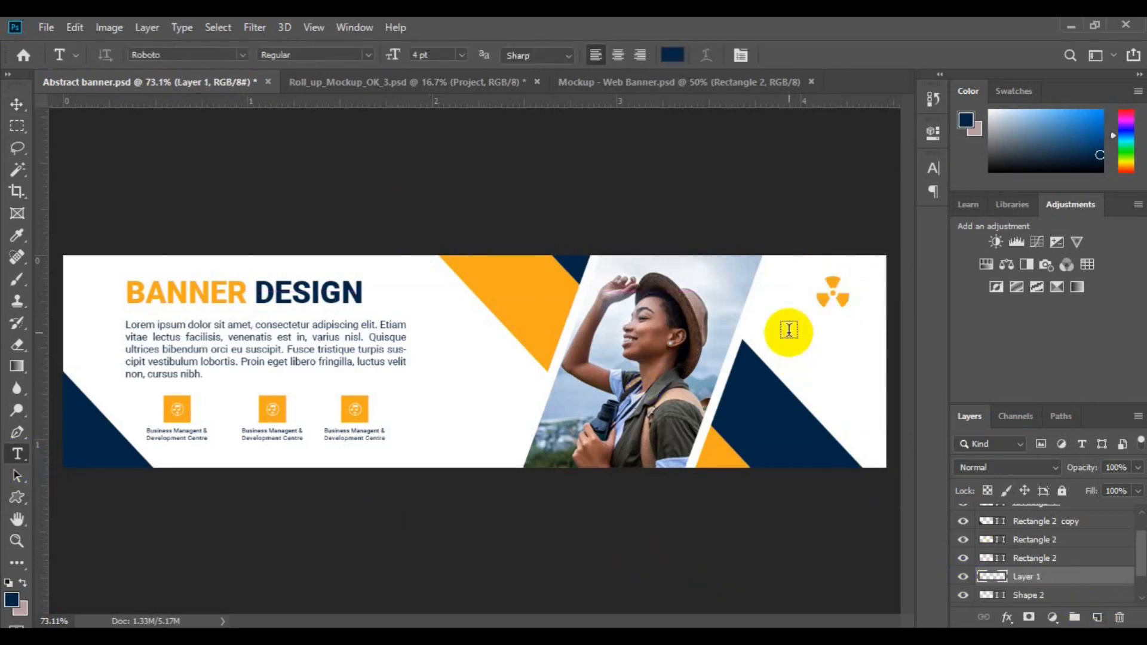
click(788, 330)
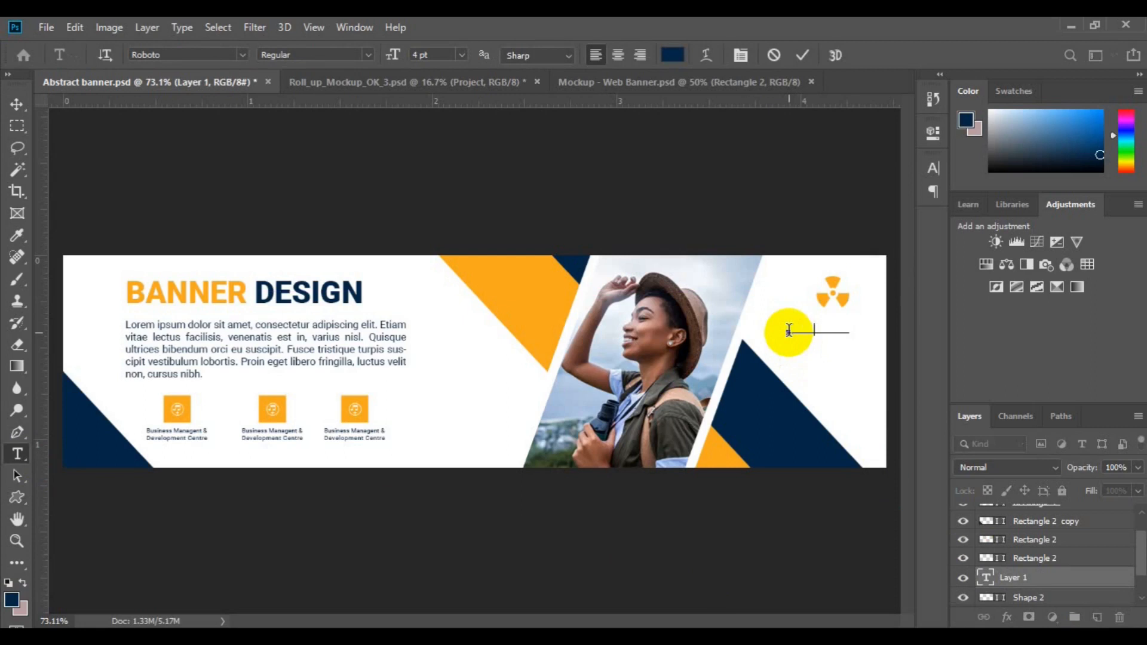
text(Logo Design)
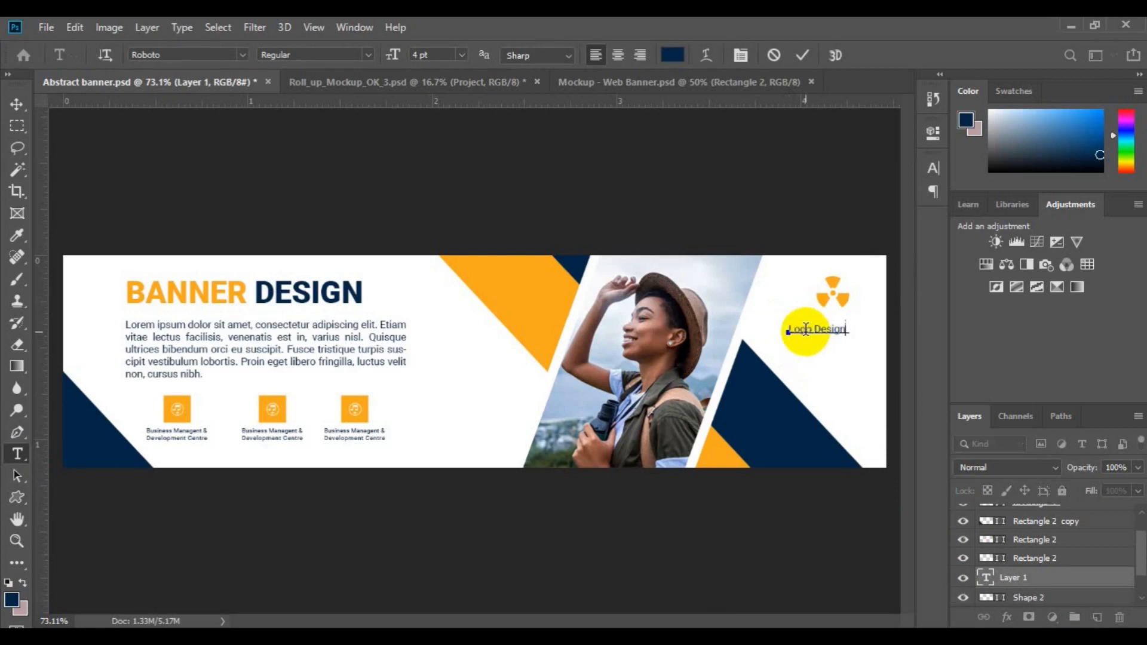
key(ctrl+a)
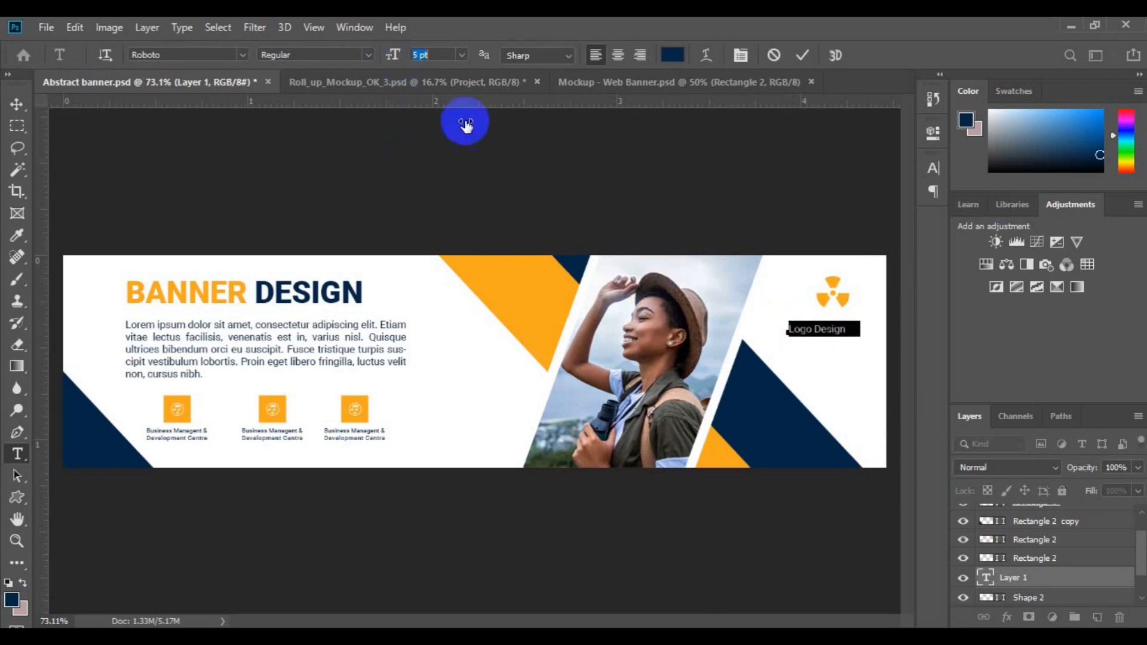
click(672, 55)
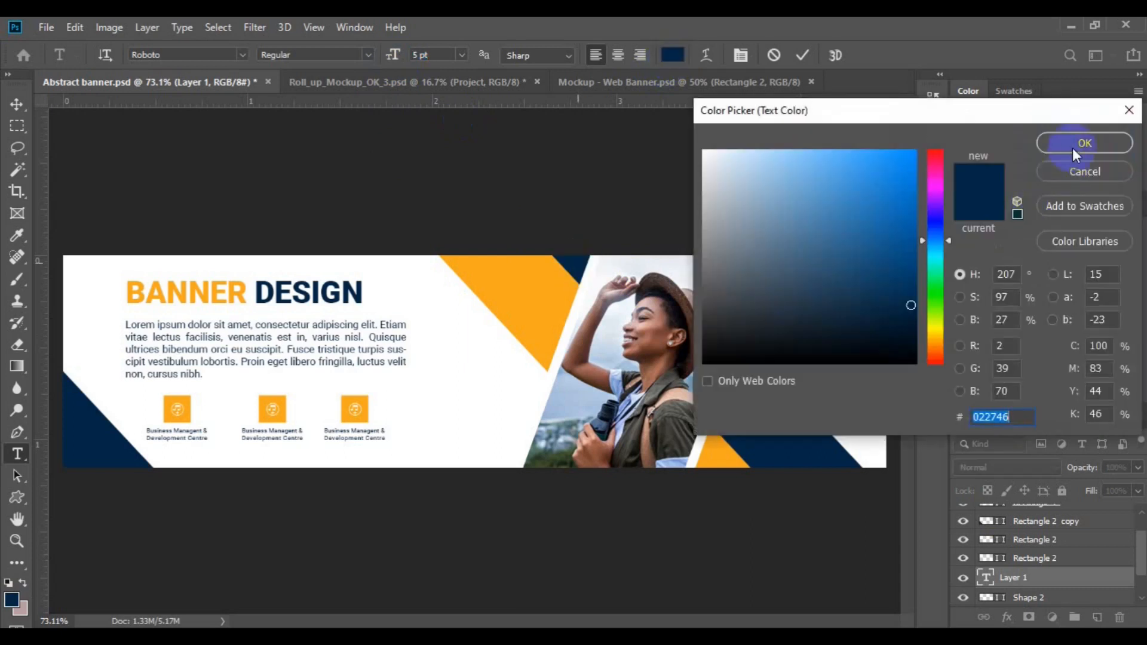
click(1084, 143)
Center the symbol horizontally over the "Logo Design" text and move the text up close beneath it
ctrl+click(1043, 559)
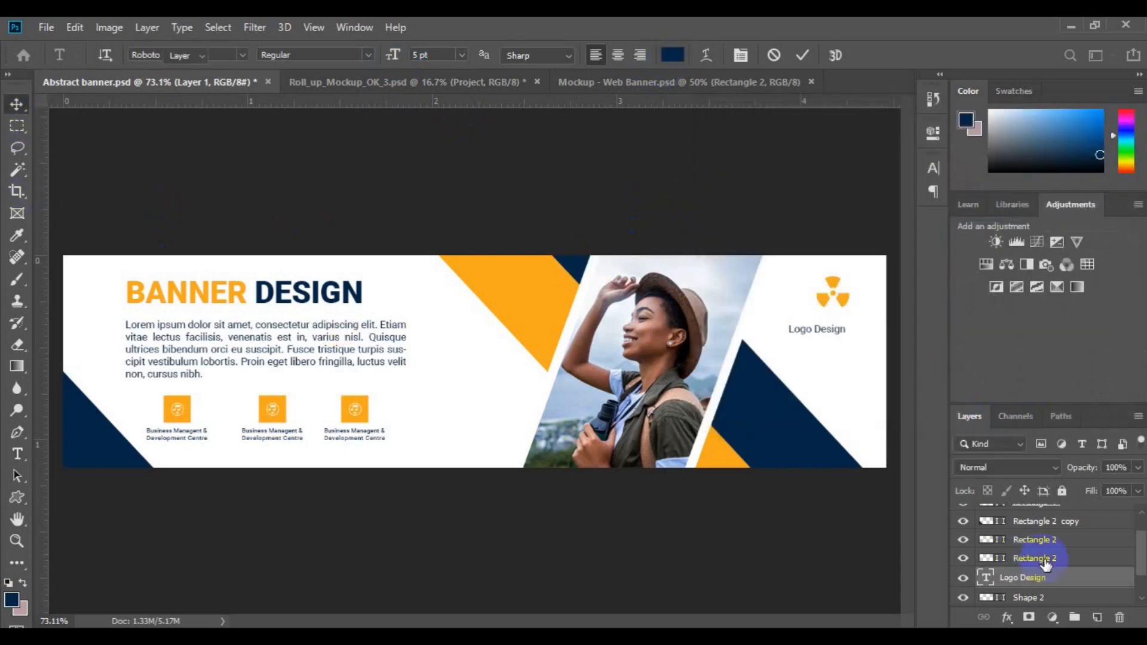
click(376, 59)
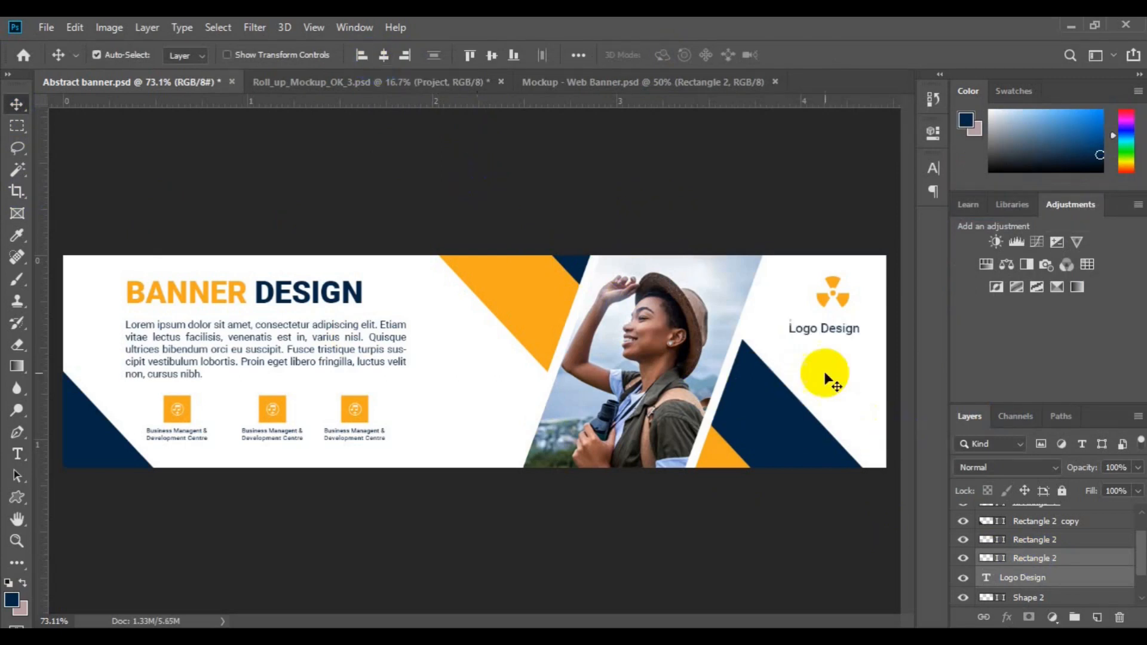
click(823, 303)
ctrl+click(1017, 578)
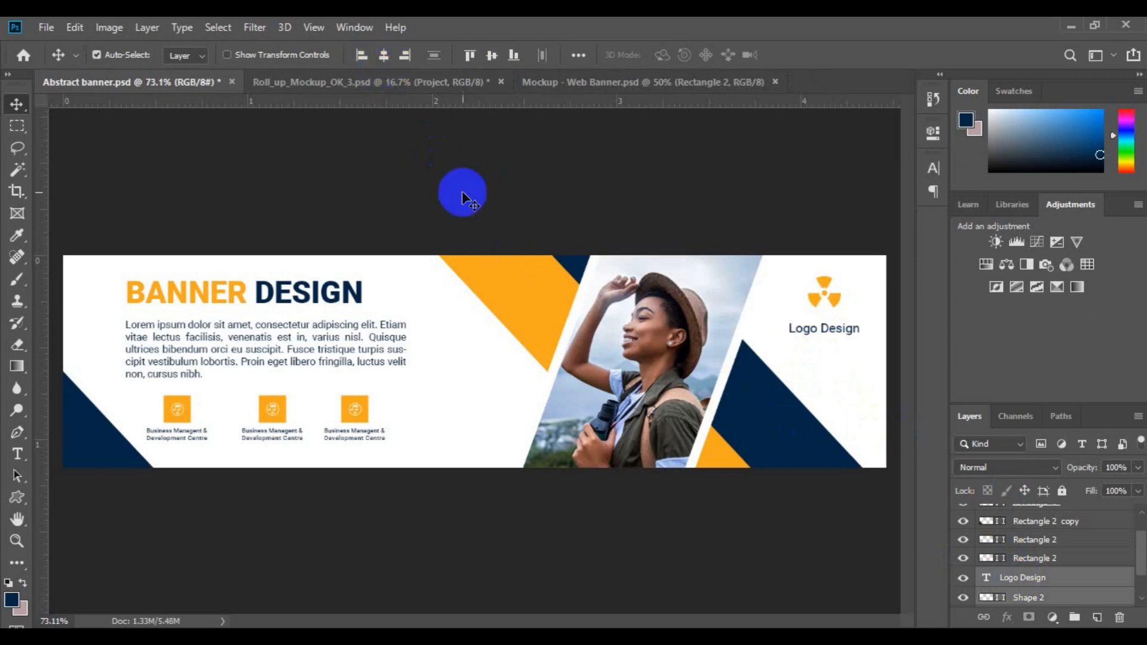
click(1029, 579)
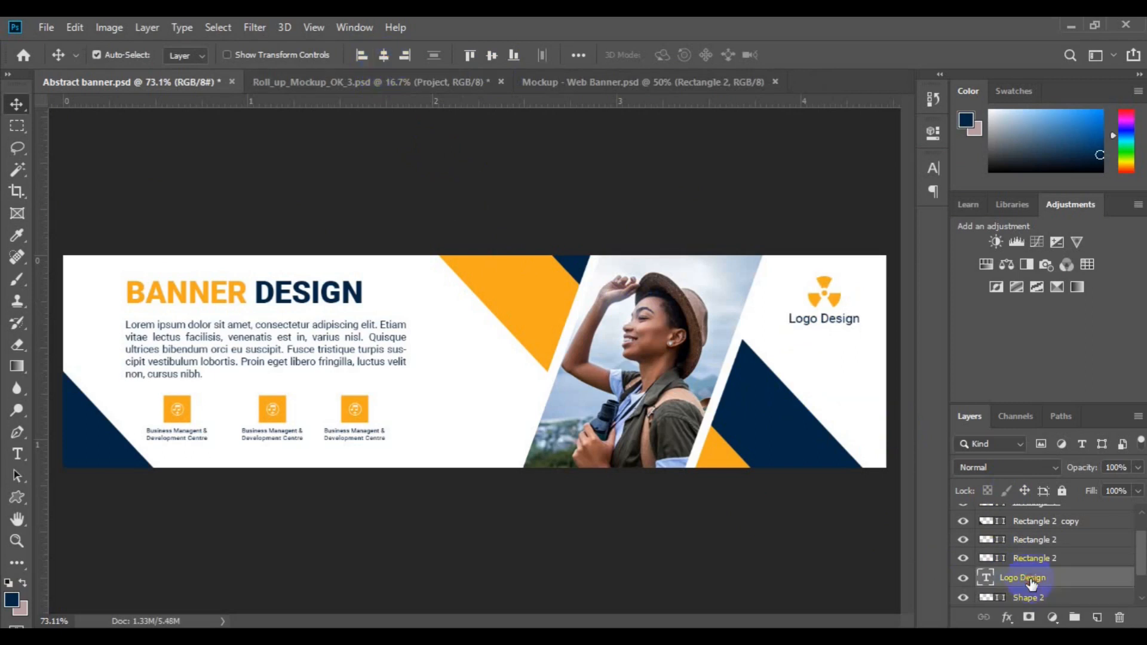
key(ctrl+minus)
key(ctrl+minus)
key(ctrl+minus)
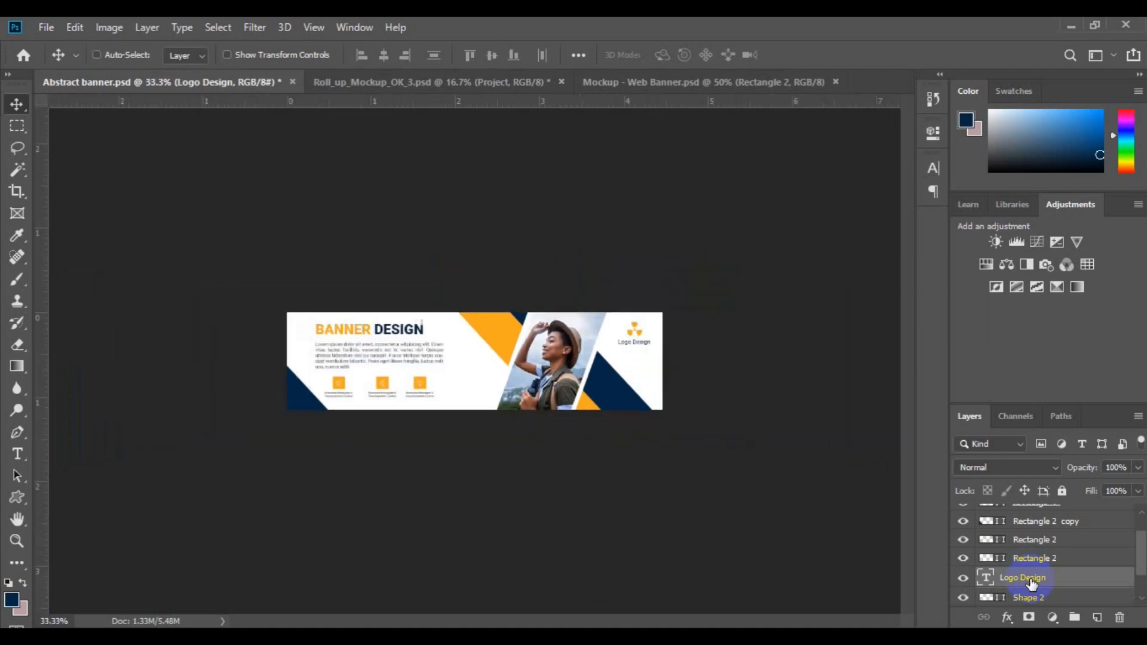